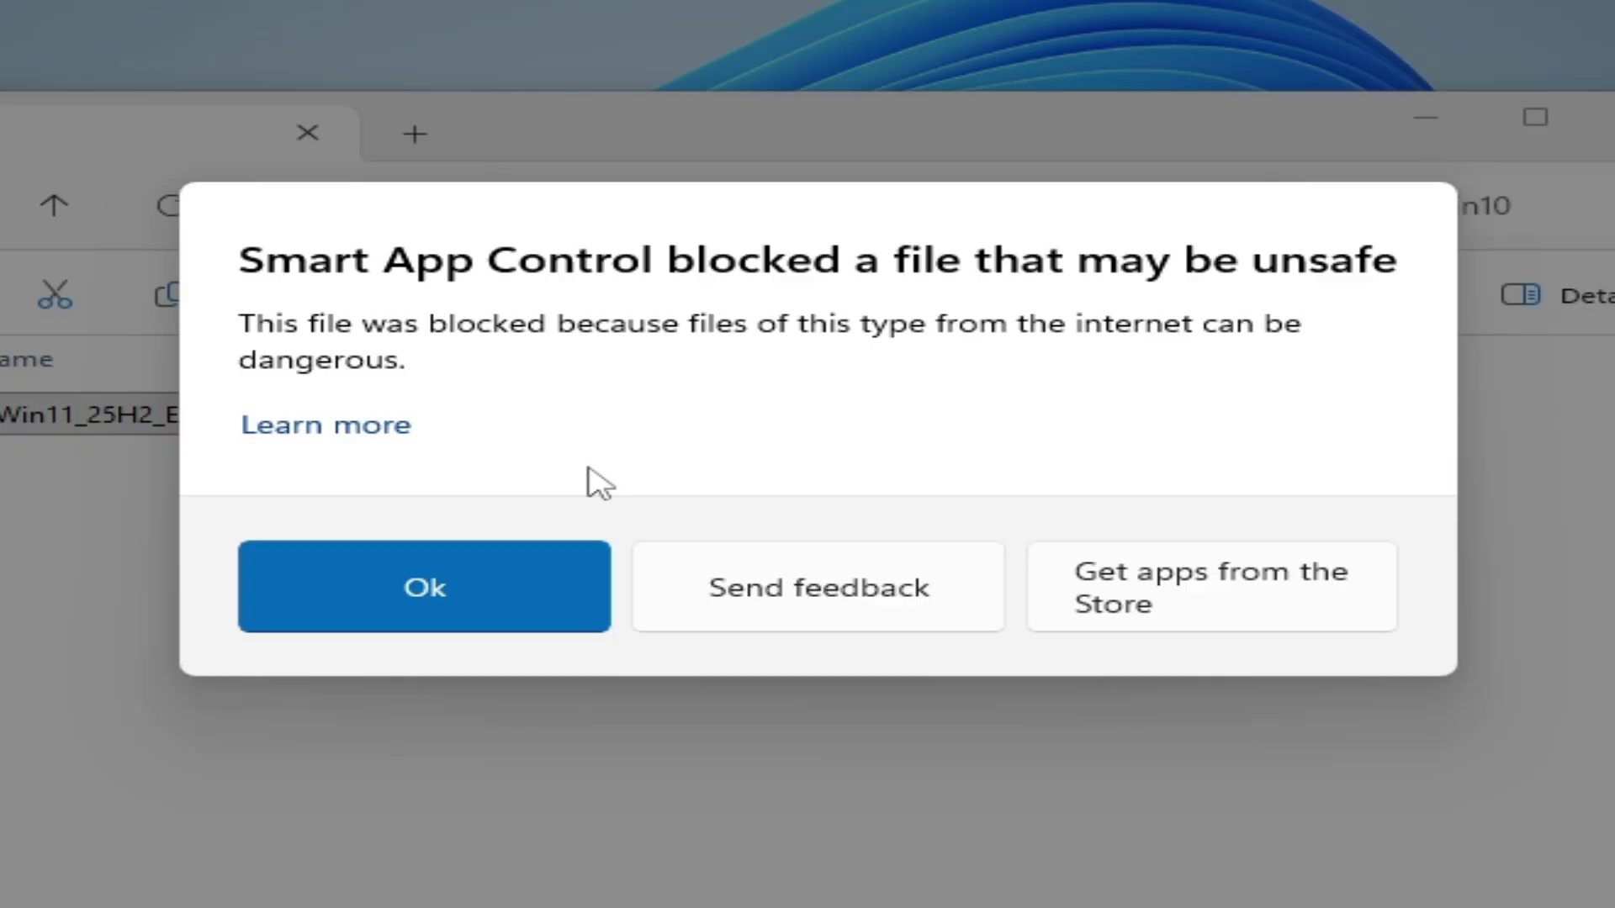
# Dismiss the Smart App Control warning blocking the Win11_25H2_English_x64 ISO with Ok.
pyautogui.click(492, 572)
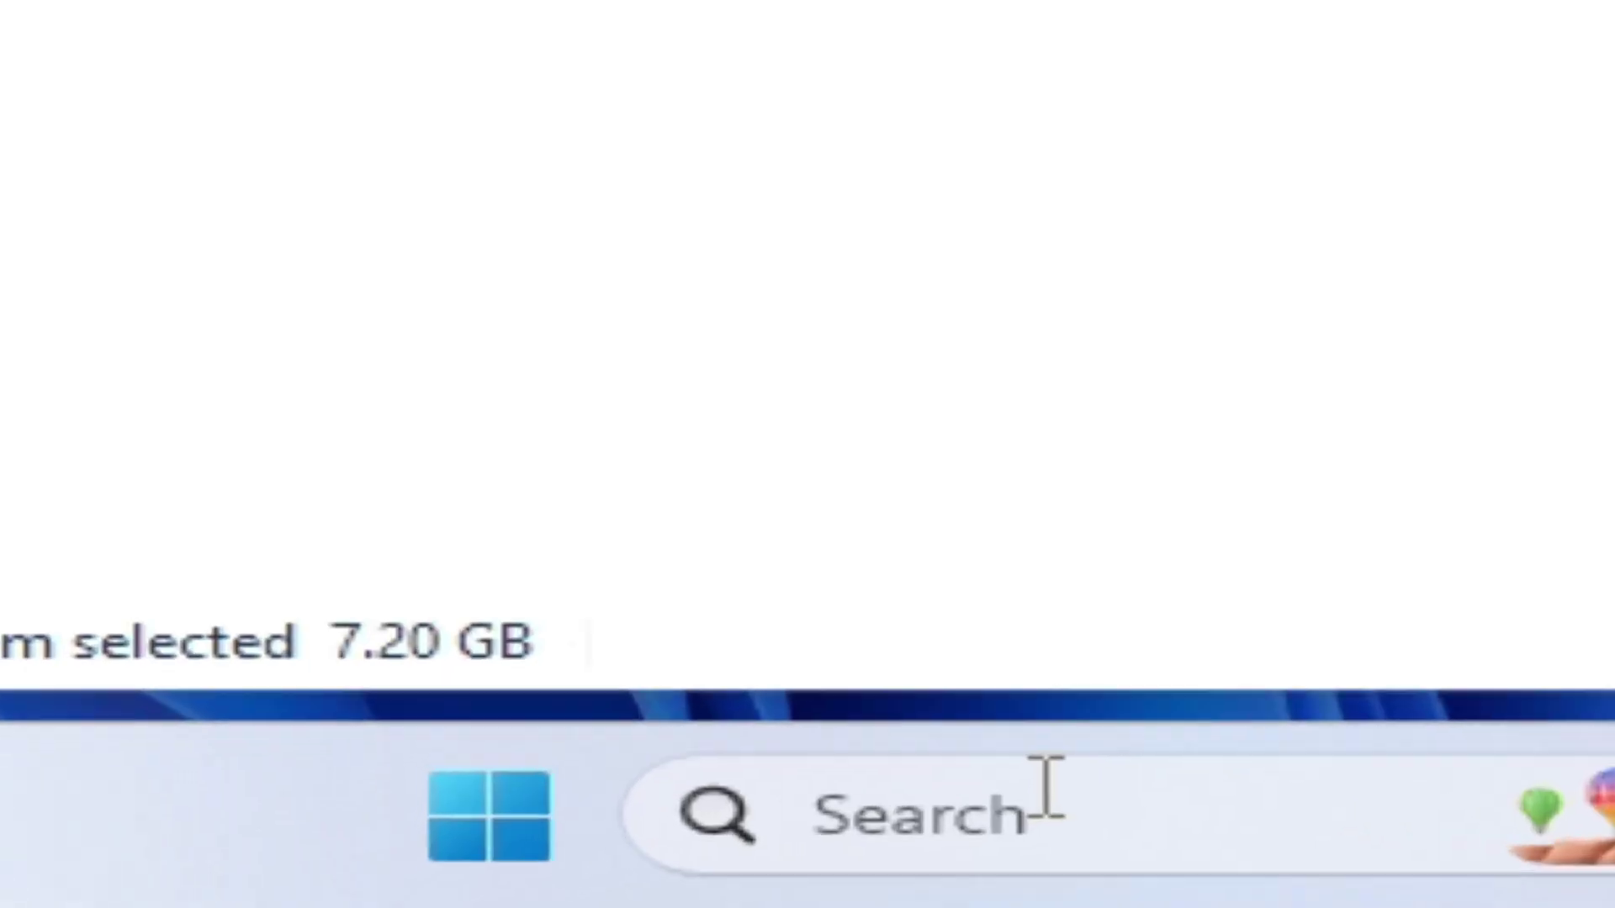
# Open Settings and go to Privacy & security > Windows Security > App & browser control.
pyautogui.click(571, 875)
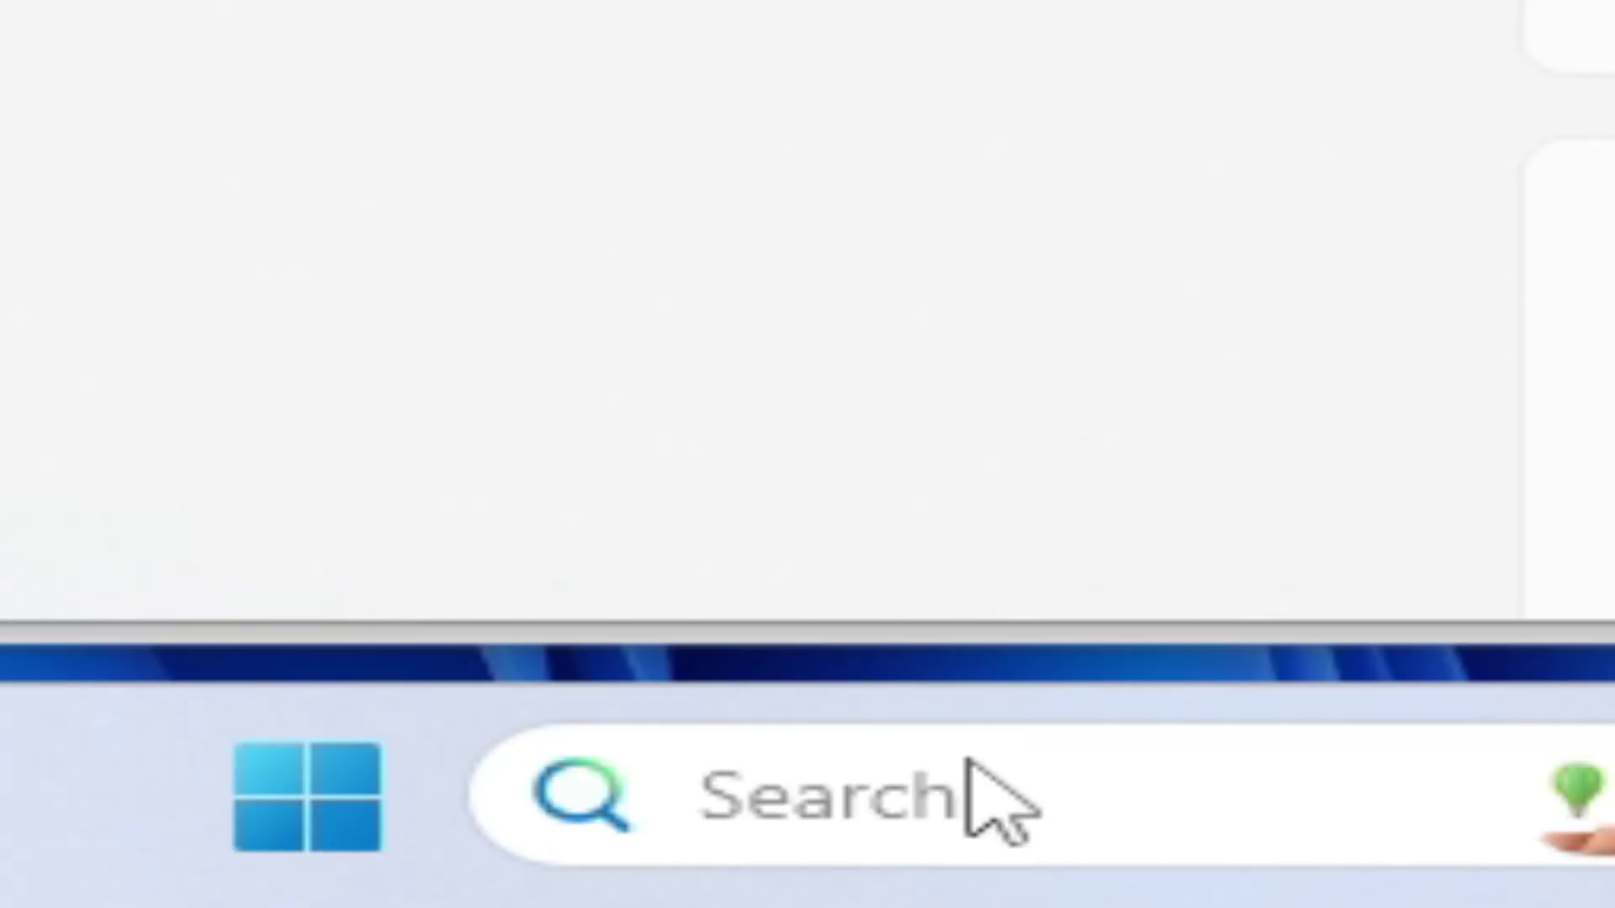
pyautogui.write('set')
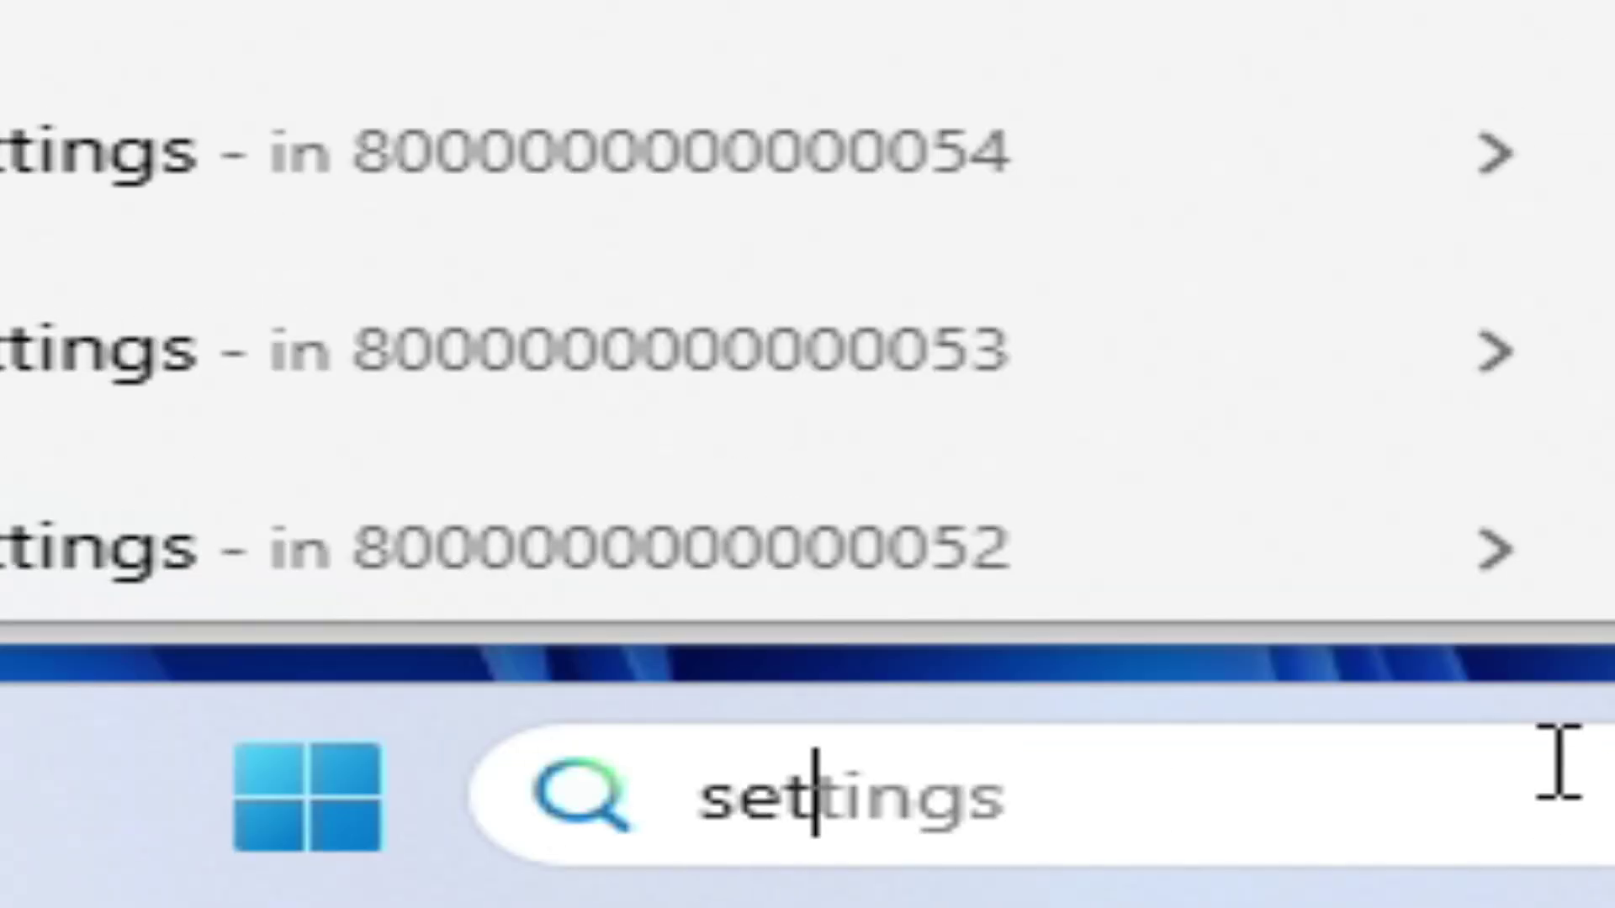
pyautogui.write('tings')
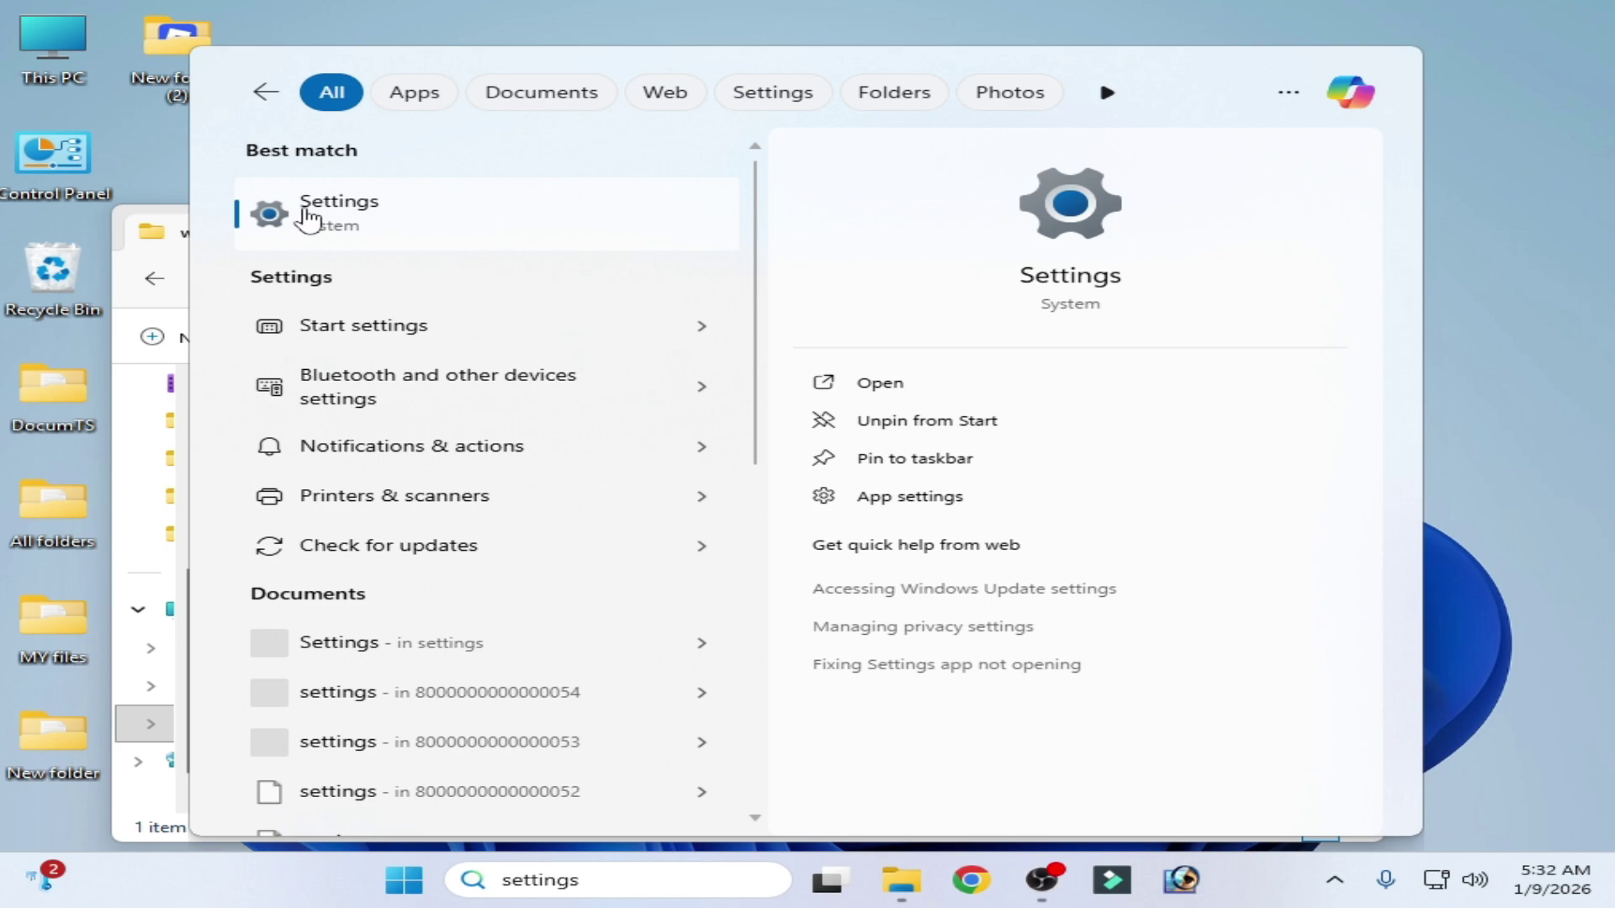
pyautogui.click(409, 238)
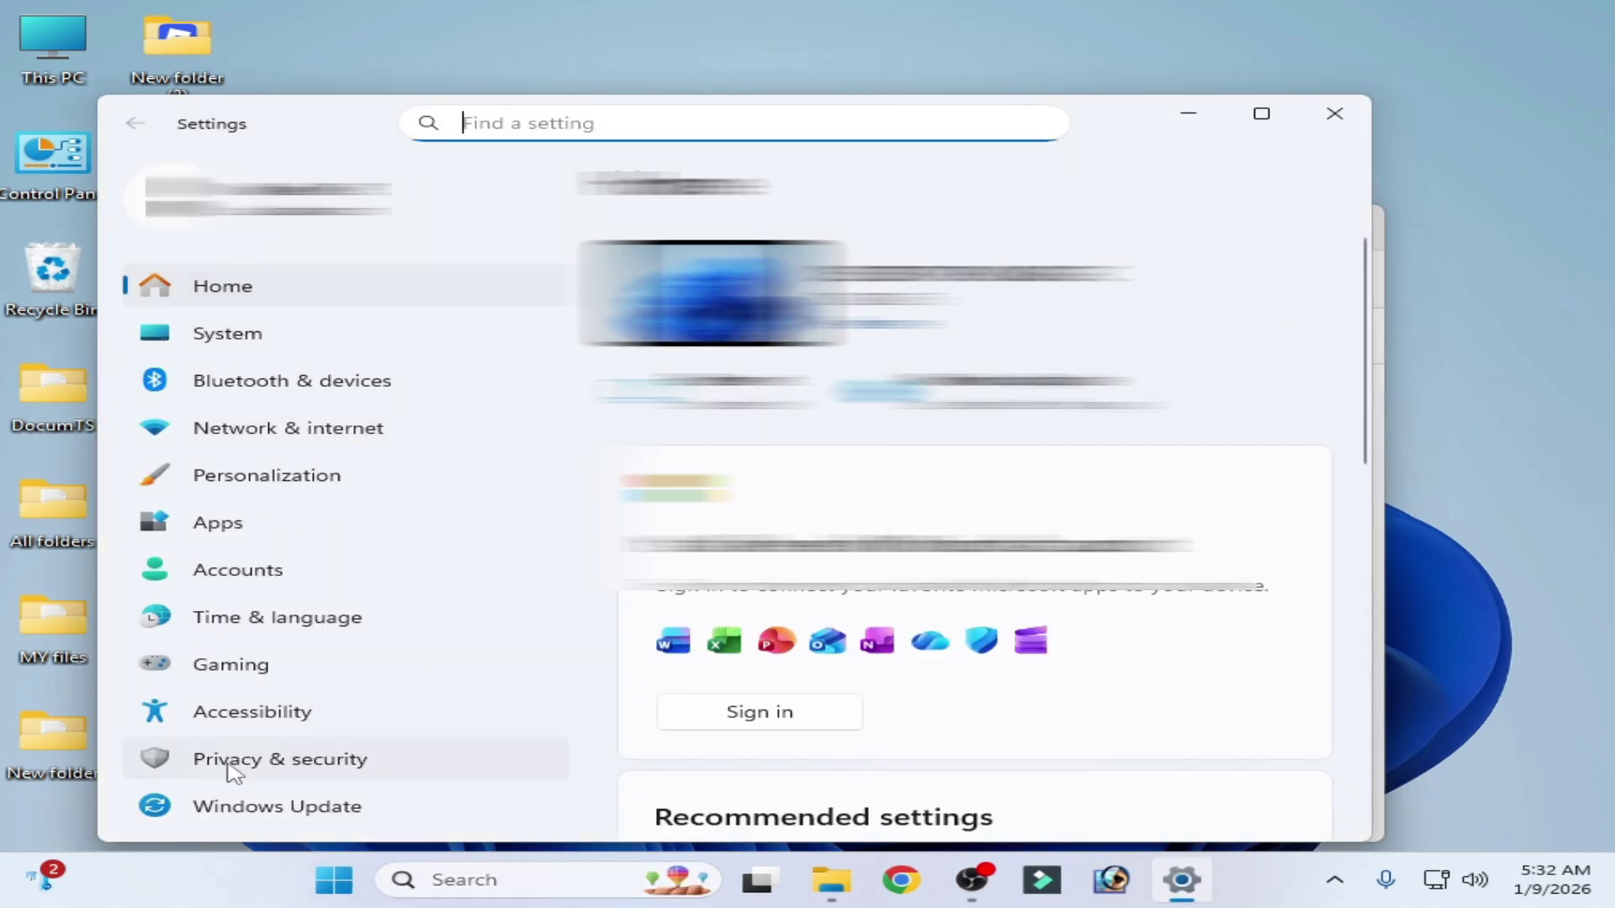
pyautogui.click(304, 767)
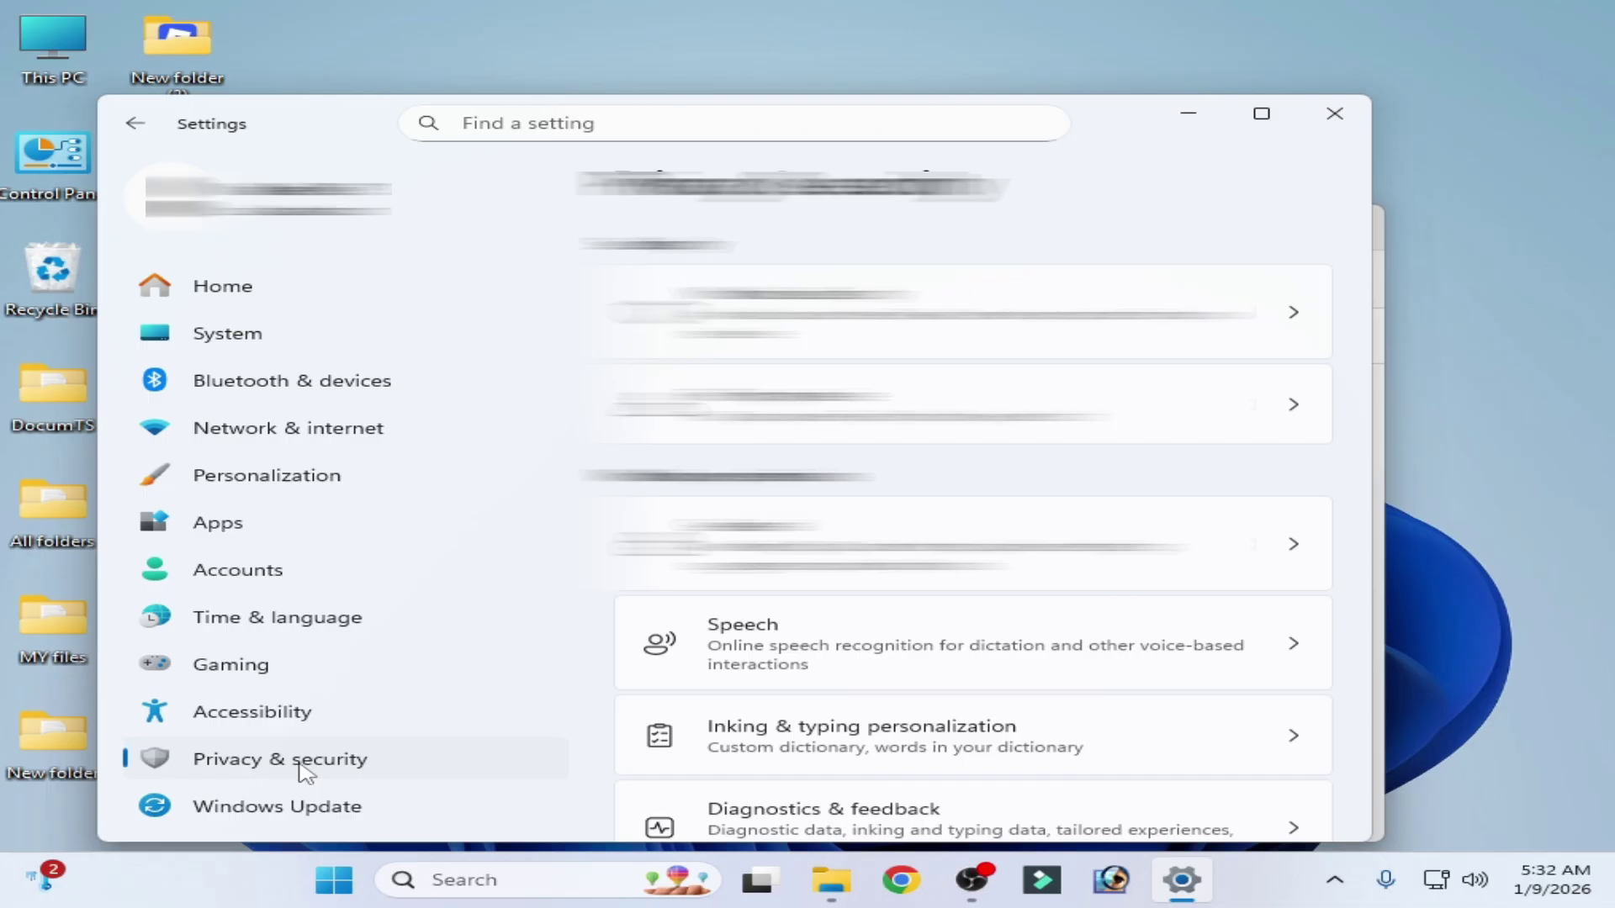
pyautogui.click(833, 321)
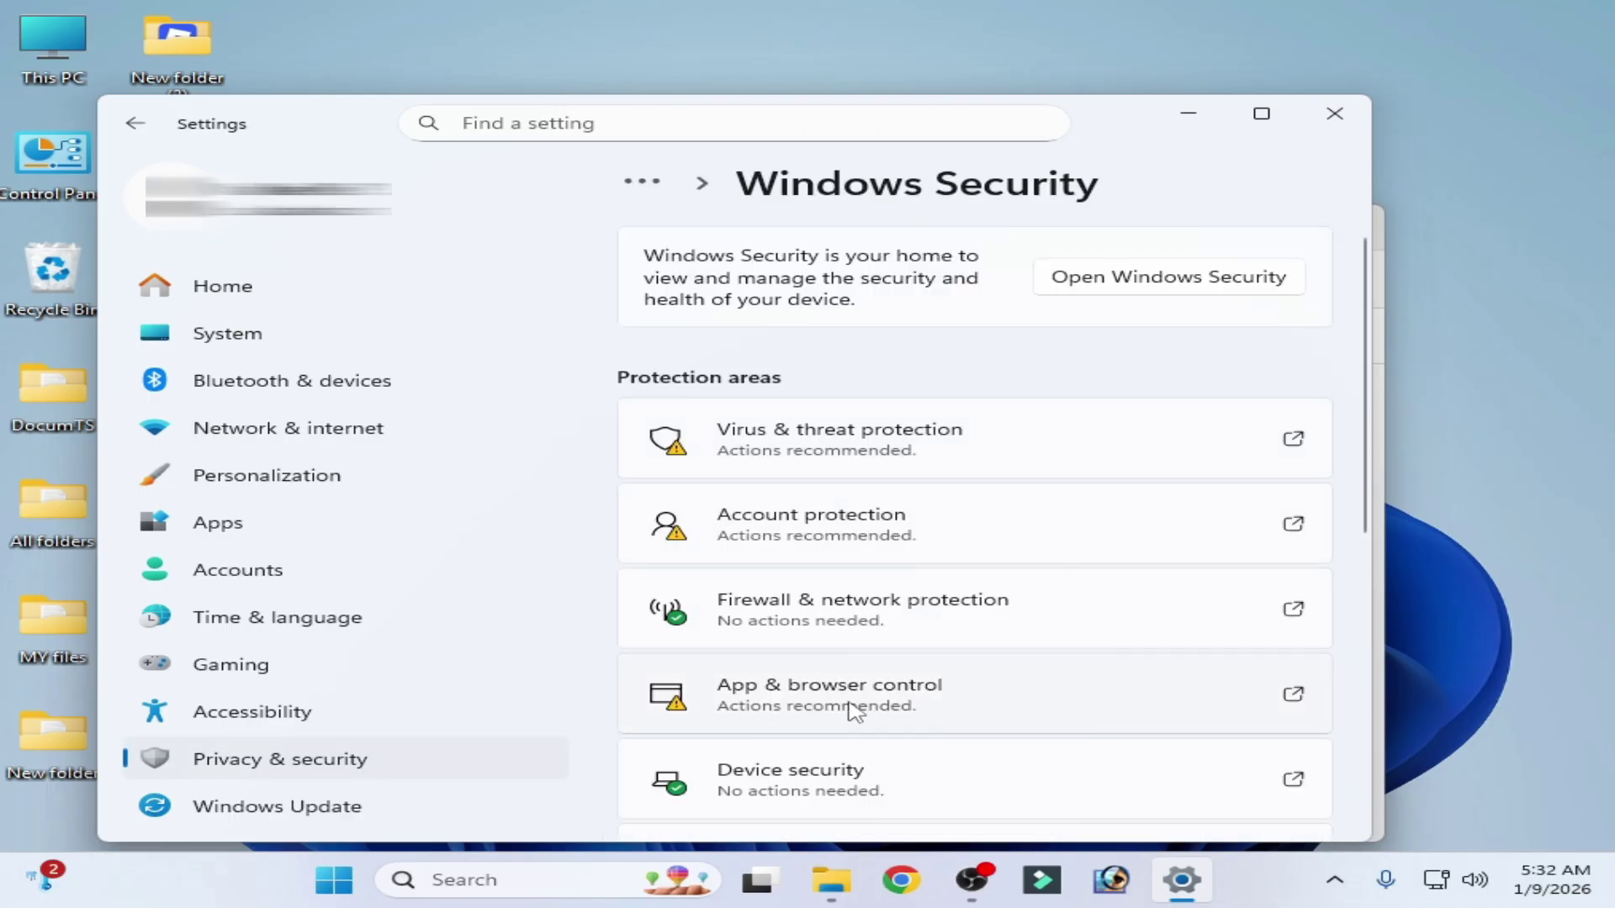
pyautogui.click(846, 710)
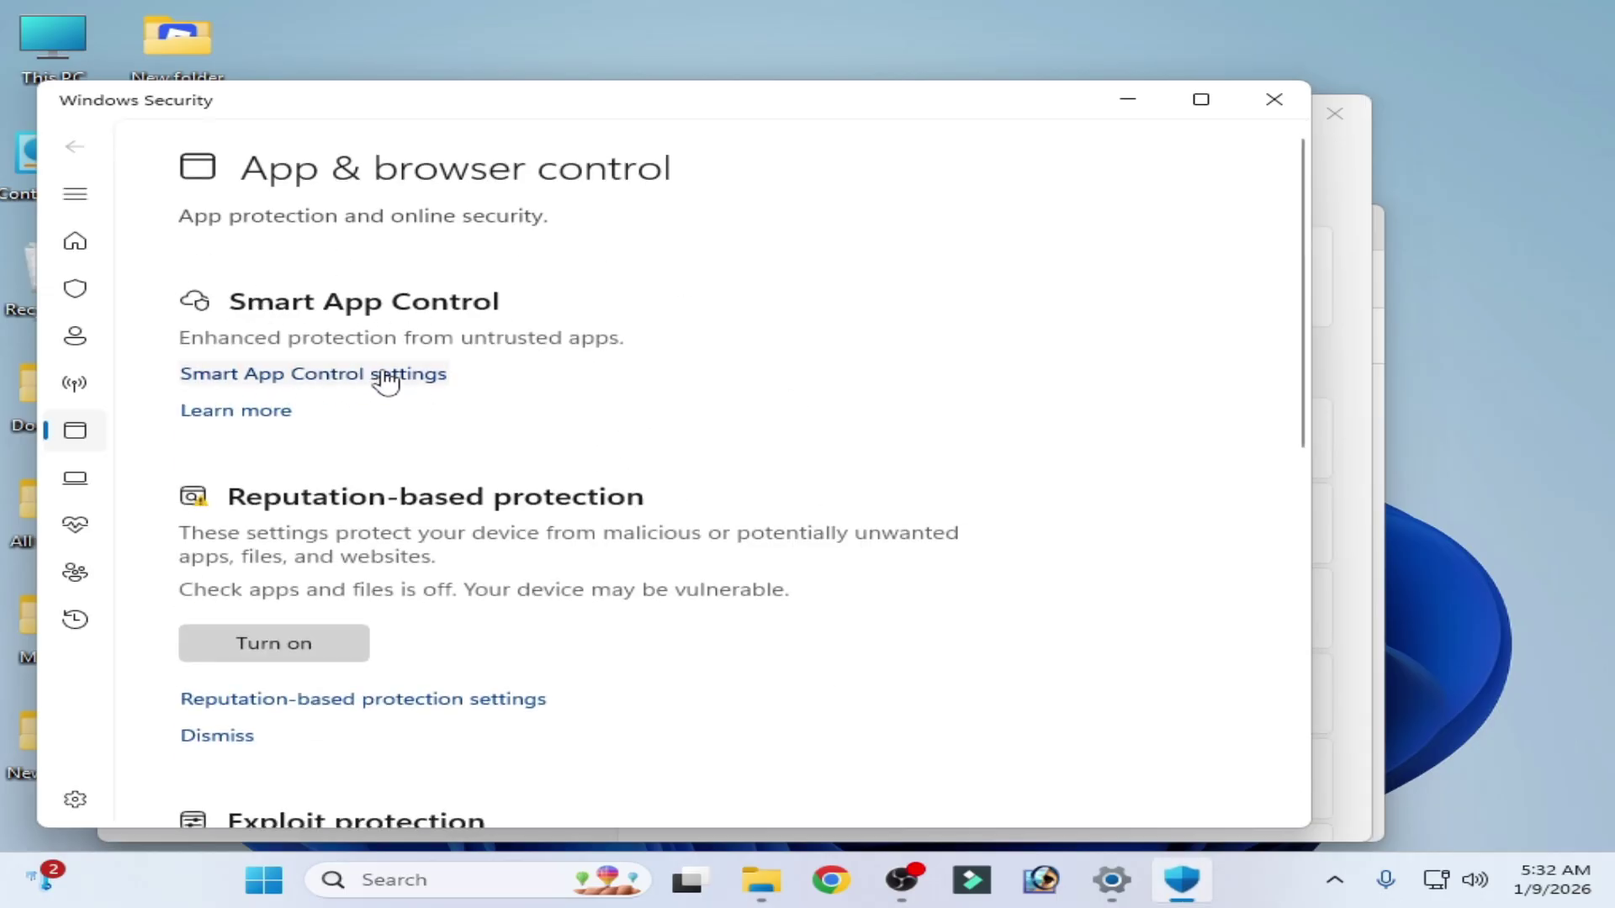
# Set Smart App Control to Off and confirm with 'Yes, I'm sure'.
pyautogui.click(353, 375)
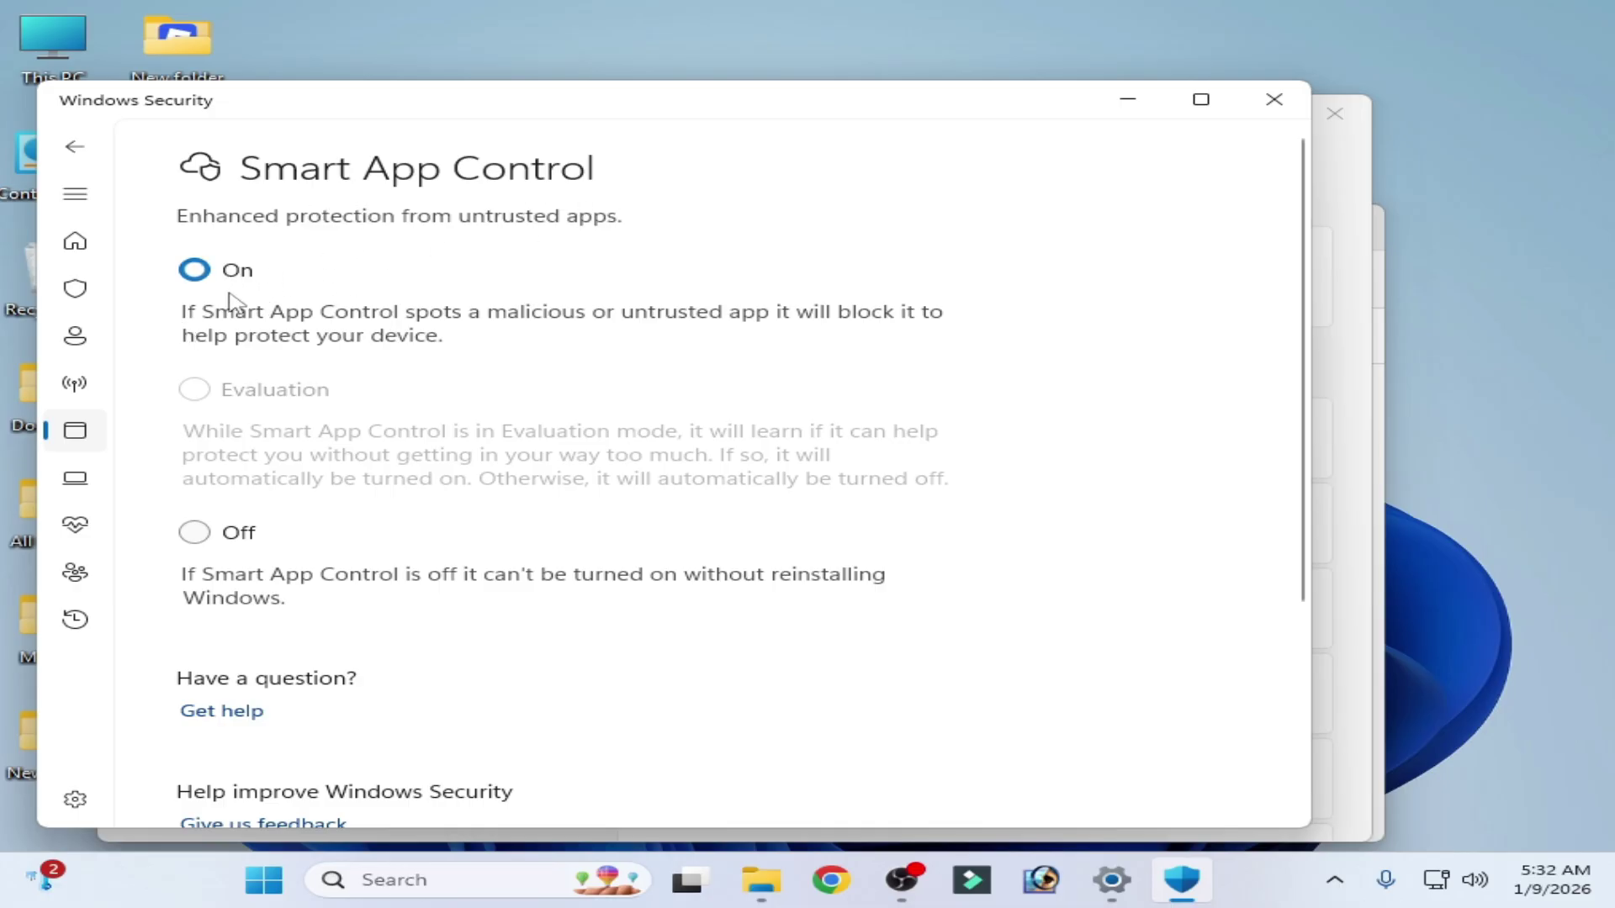
pyautogui.click(195, 533)
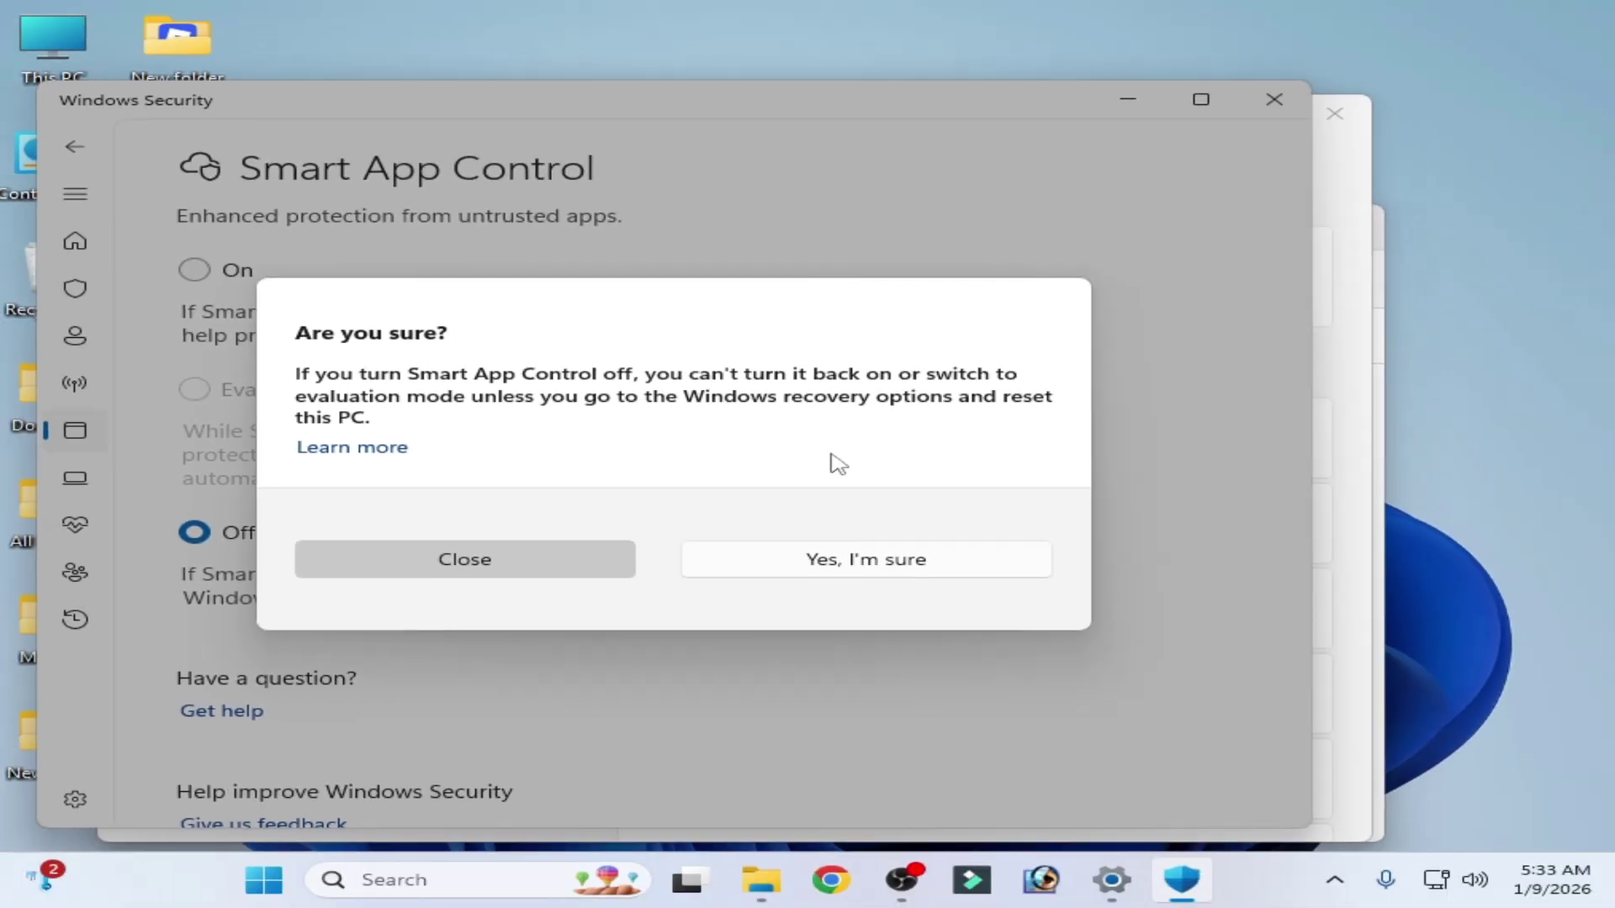
pyautogui.click(858, 562)
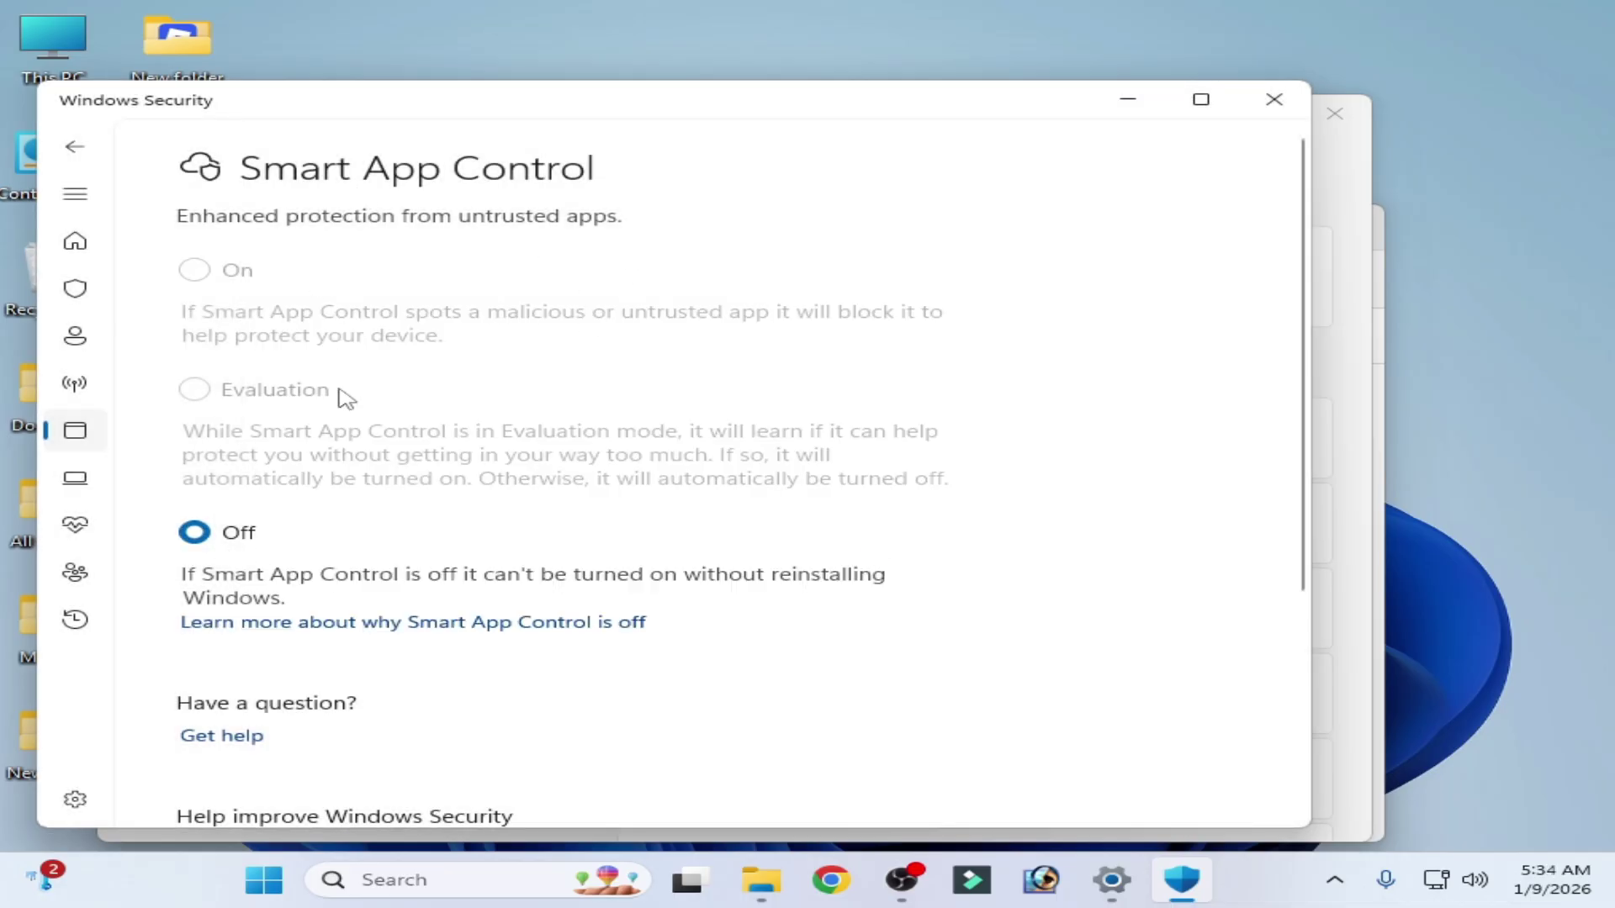
# Close Windows Security after bringing up the Start menu's power options.
pyautogui.click(1274, 99)
pyautogui.click(264, 883)
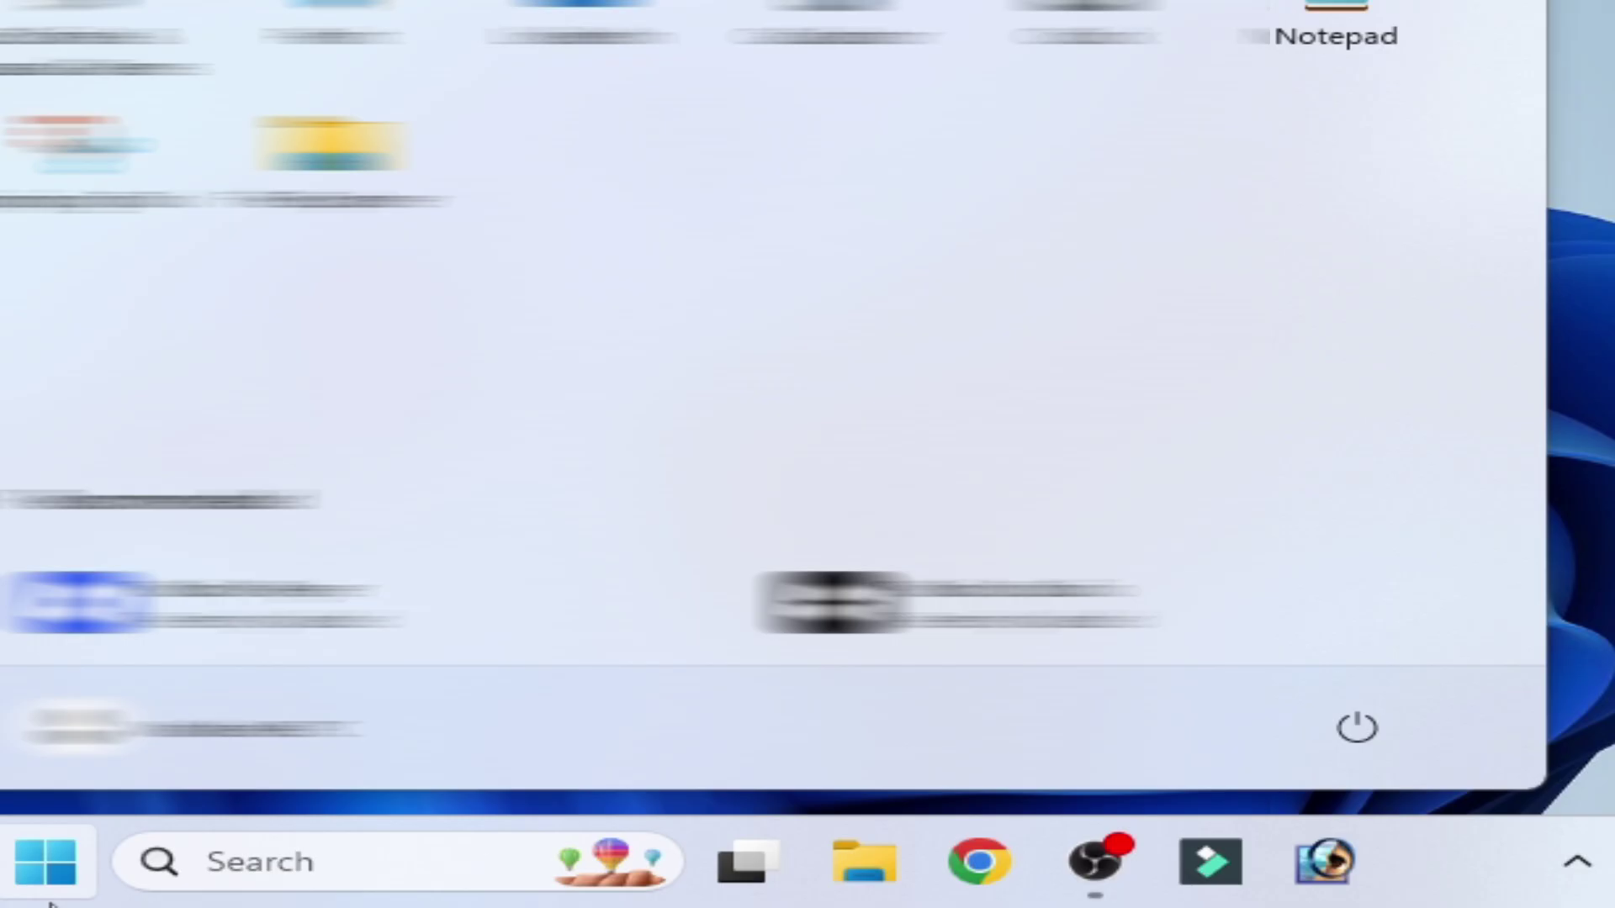
pyautogui.click(1364, 740)
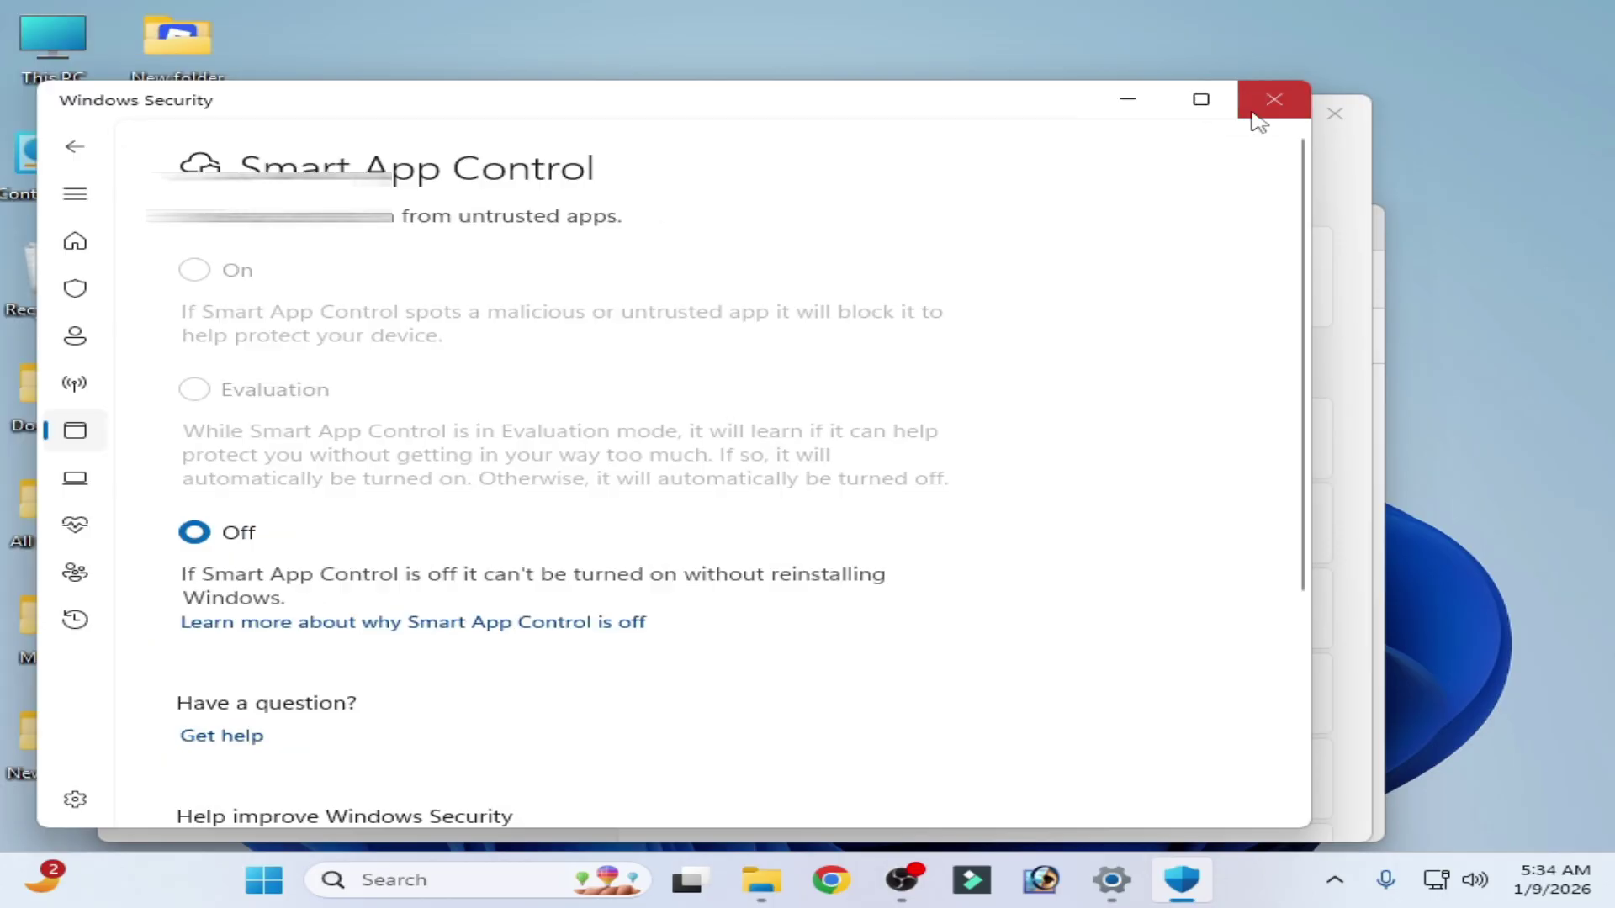
pyautogui.click(1258, 101)
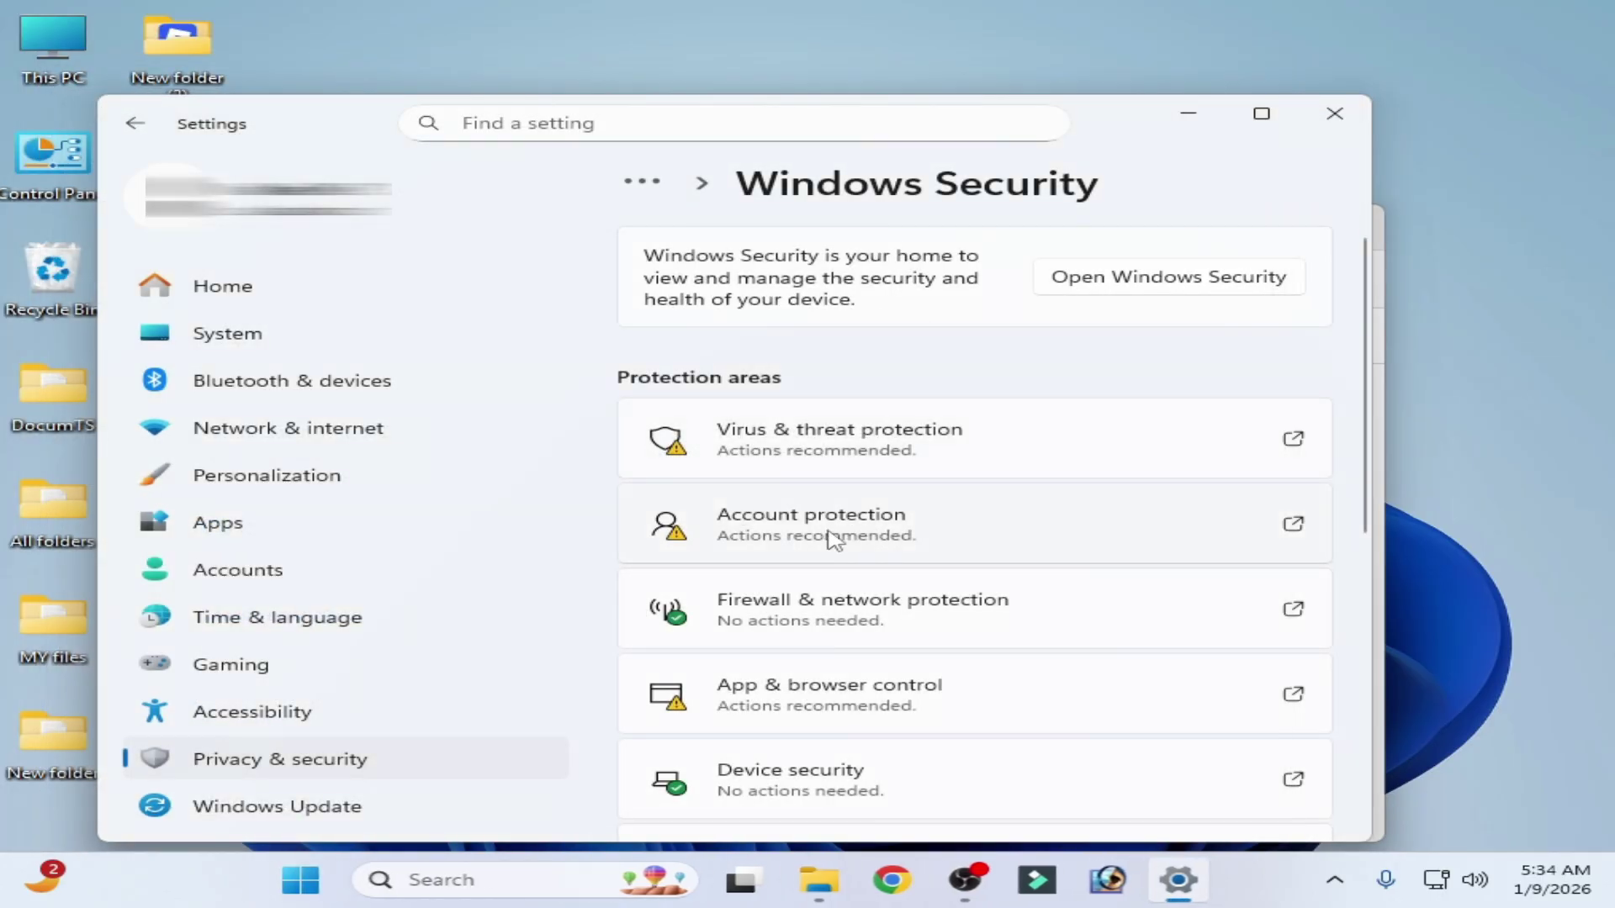
# Mount the Win11_25H2_English_x64 ISO as DVD Drive (G:), allow it to open, and close the drive window.
pyautogui.click(1389, 380)
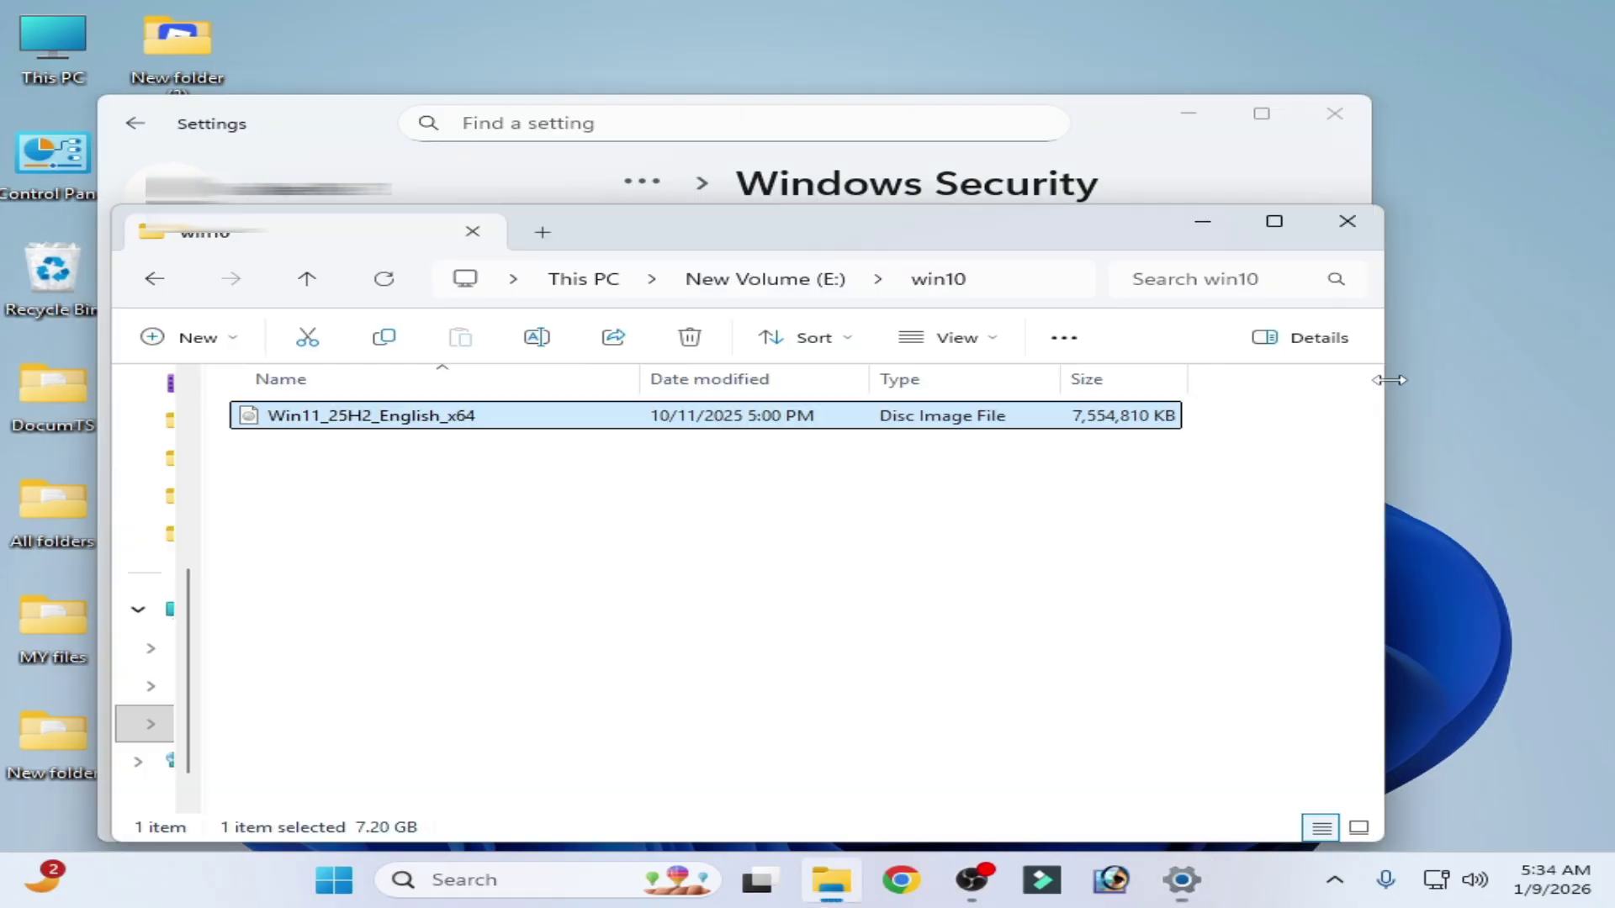
pyautogui.rightClick(383, 424)
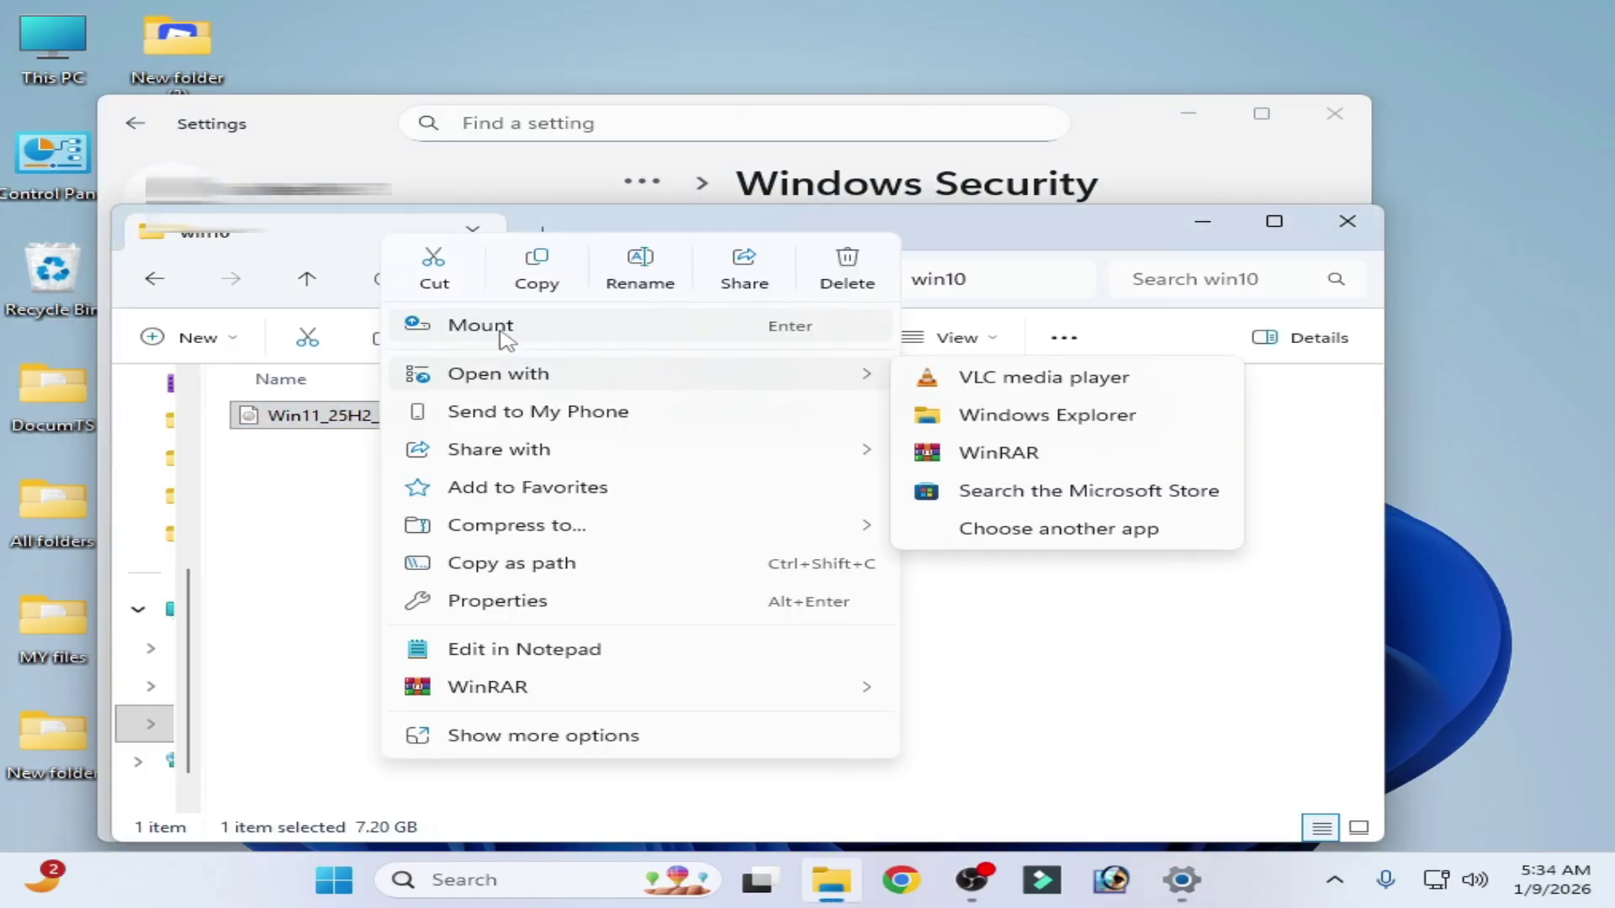
pyautogui.click(506, 339)
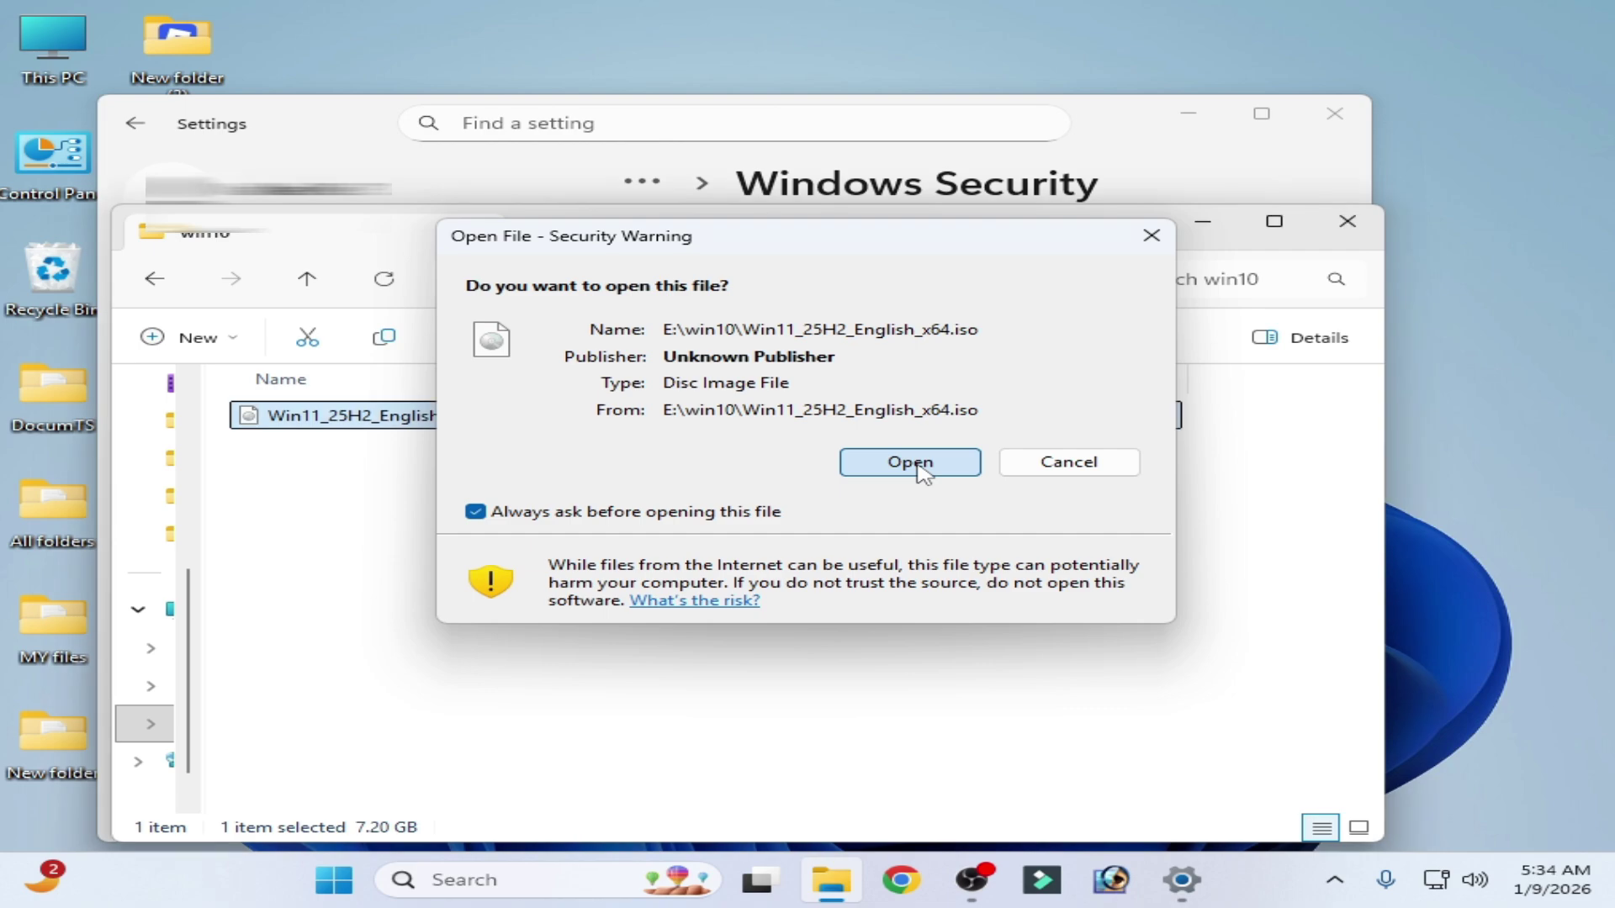
pyautogui.click(910, 462)
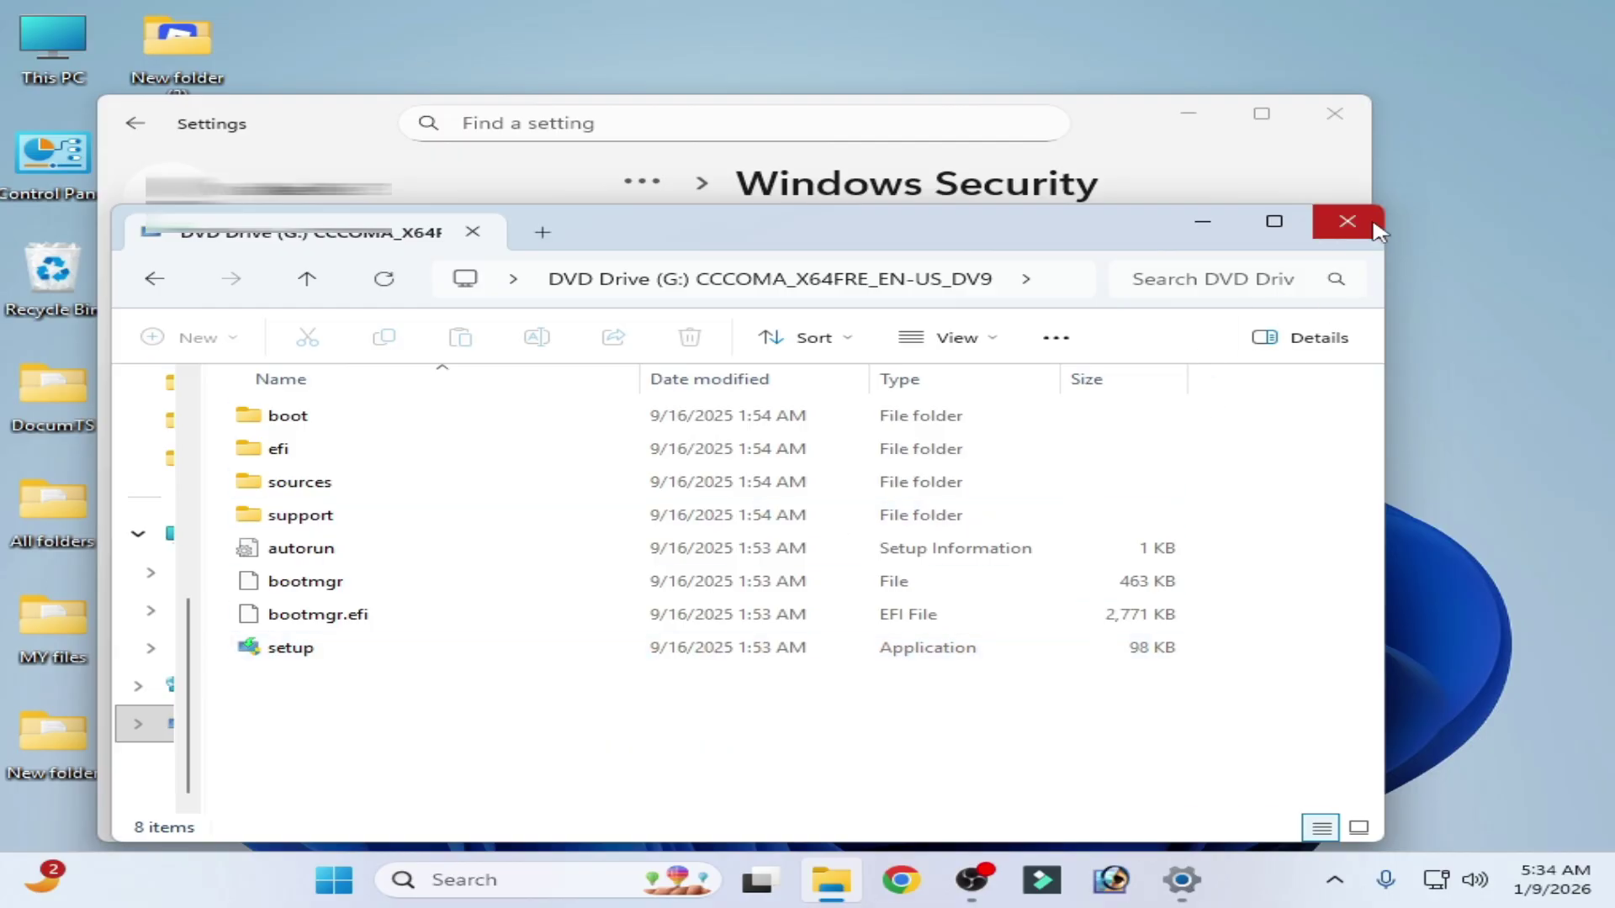
pyautogui.click(1346, 221)
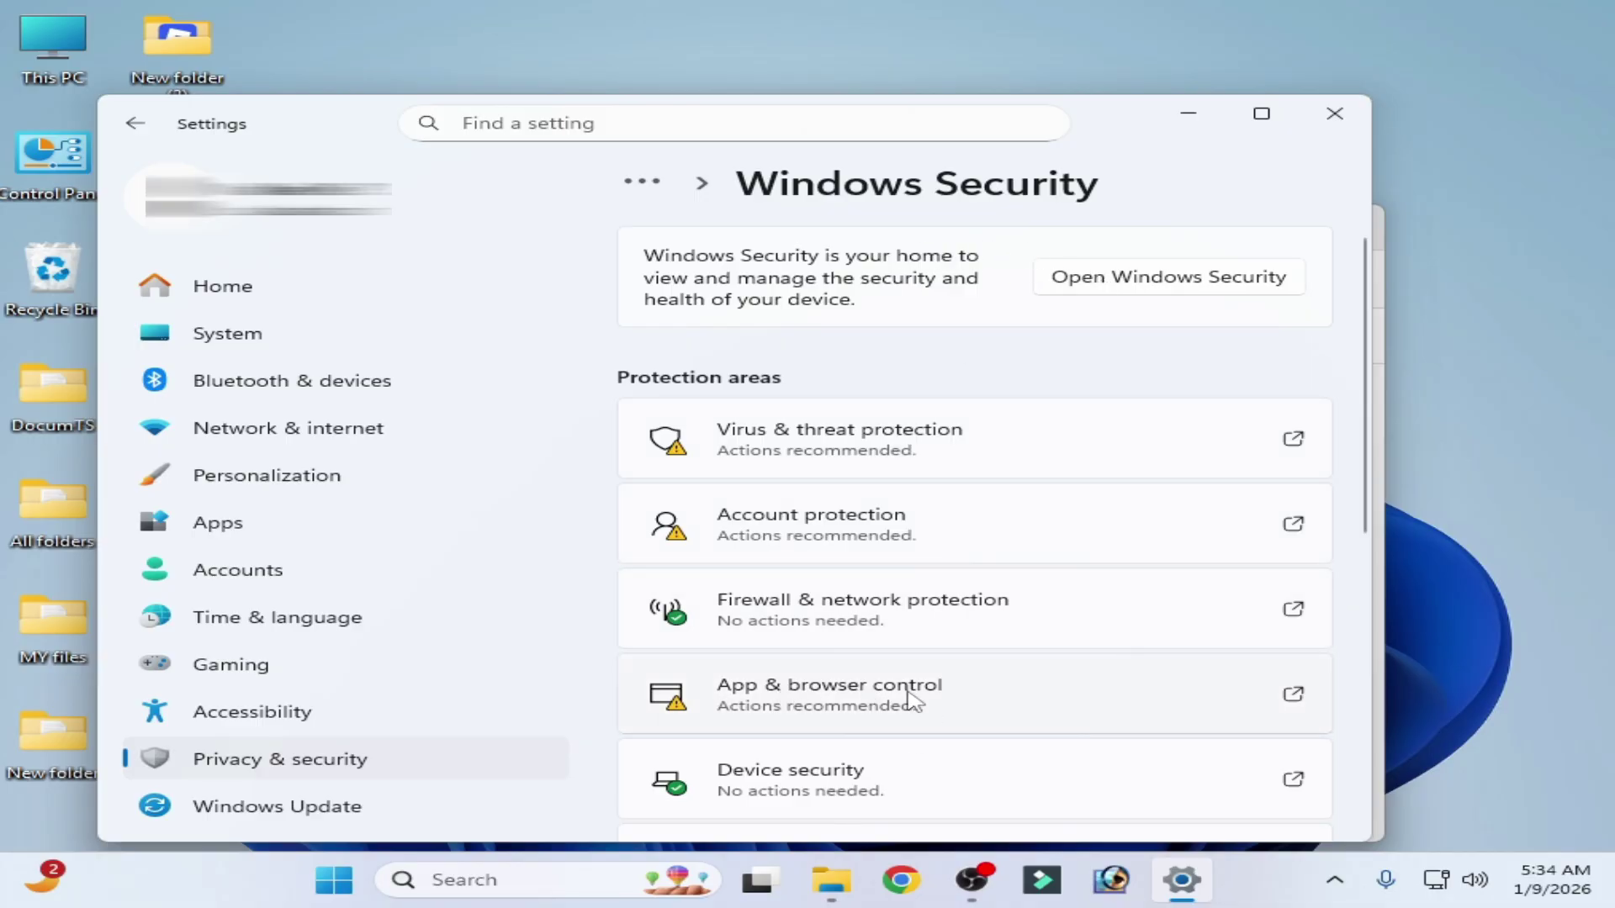
# Reopen App & browser control > Smart App Control settings to check it is still Off.
pyautogui.click(870, 706)
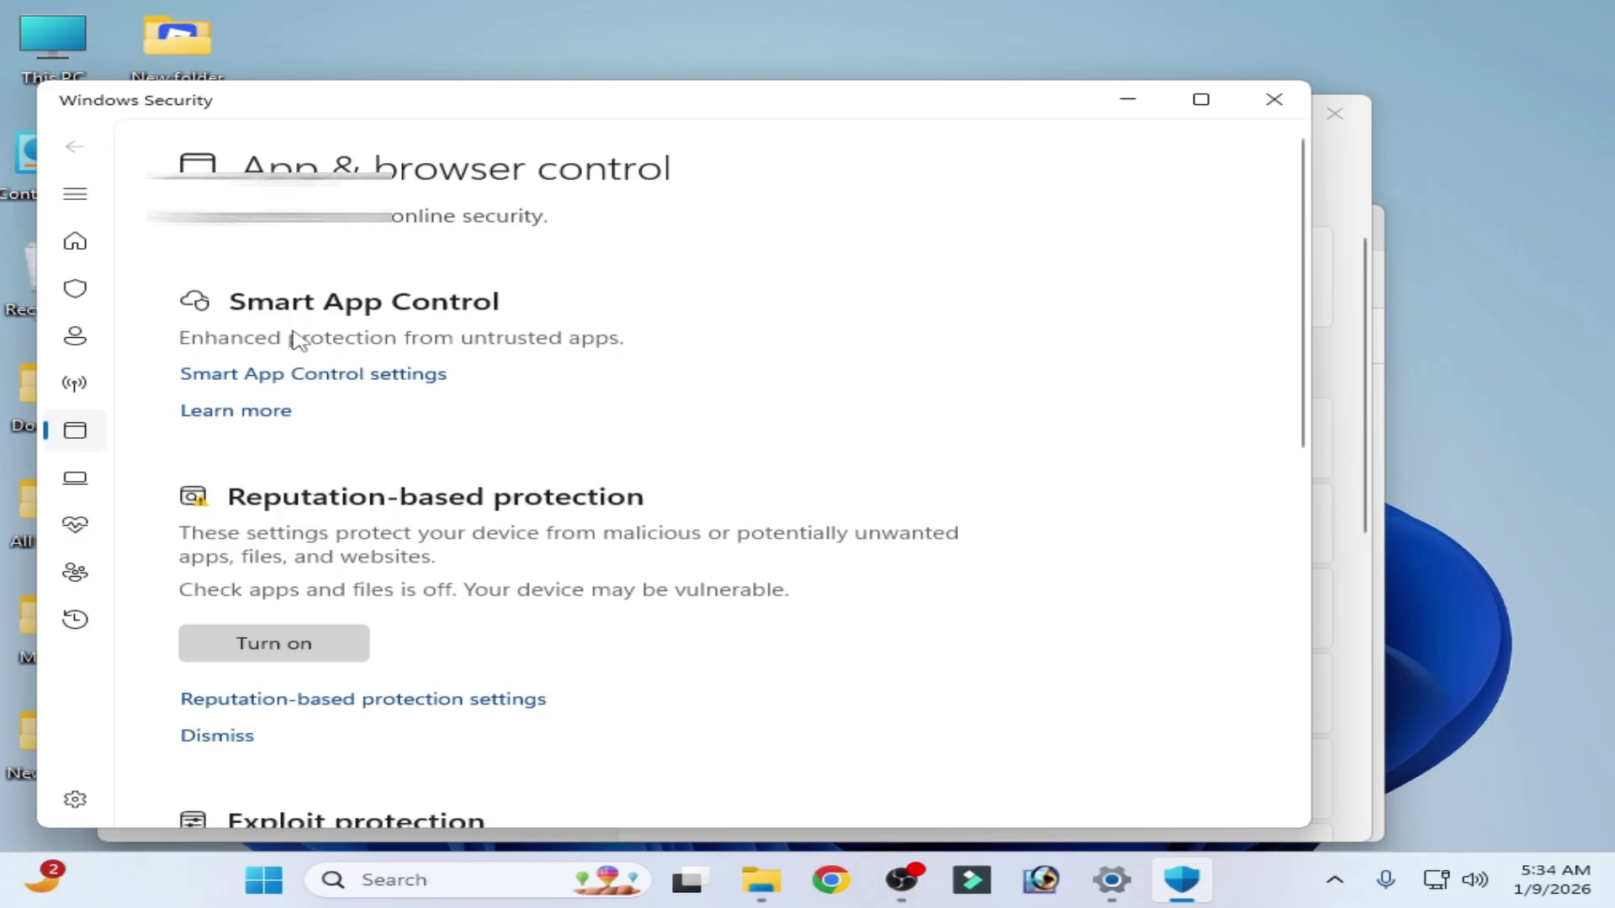
pyautogui.click(353, 377)
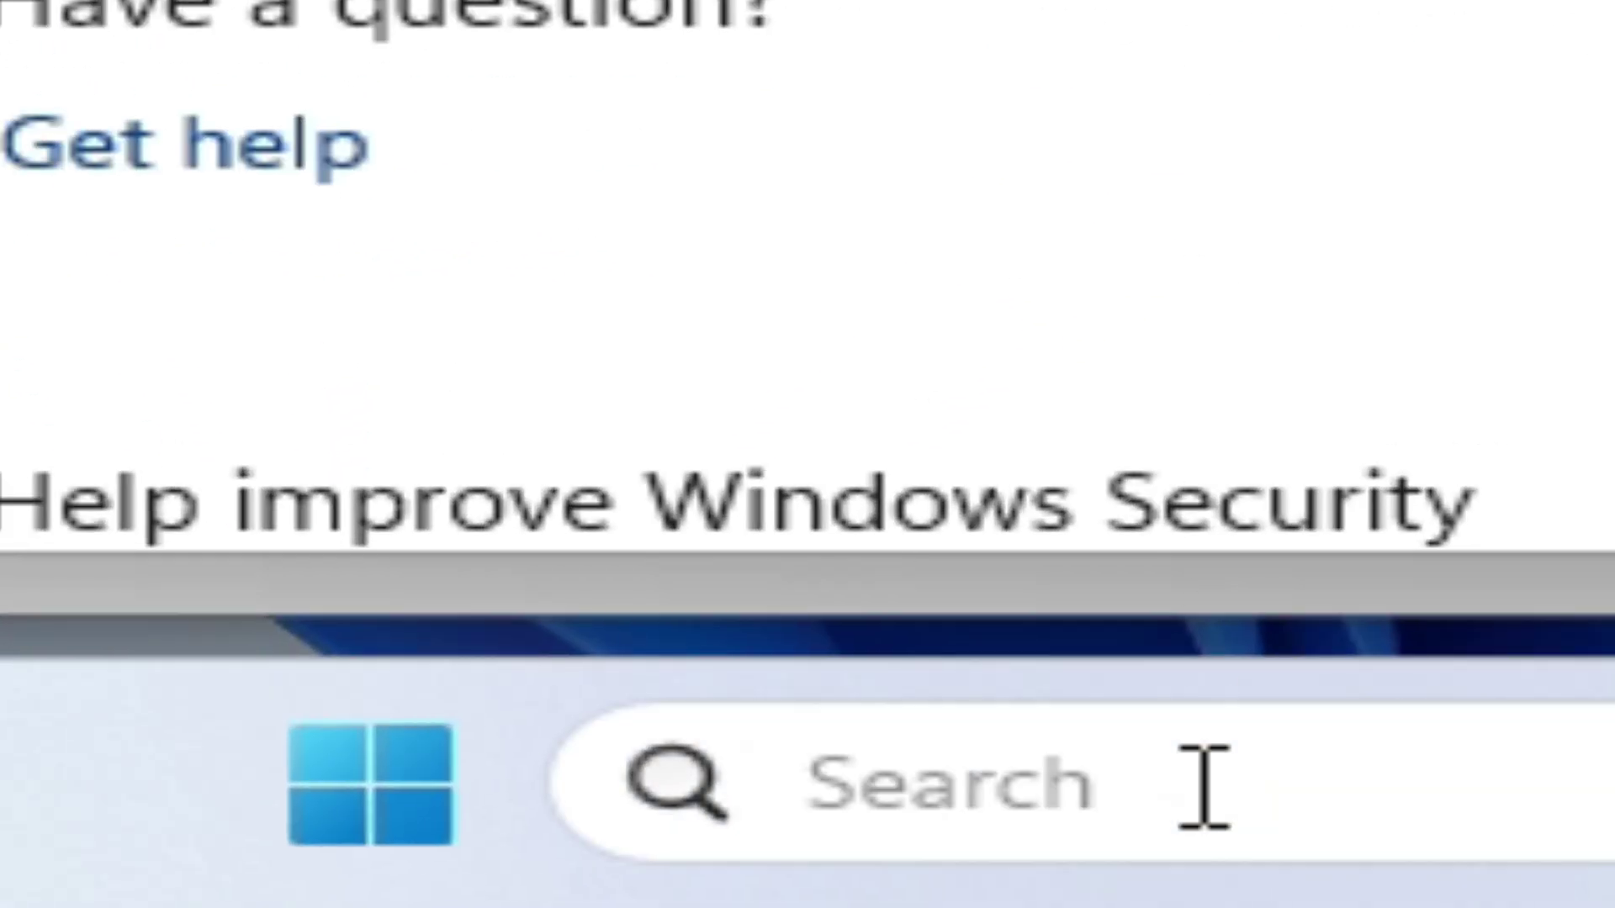
# Launch Registry Editor as administrator from a 'regedit' search.
pyautogui.click(1205, 786)
pyautogui.write('rege')
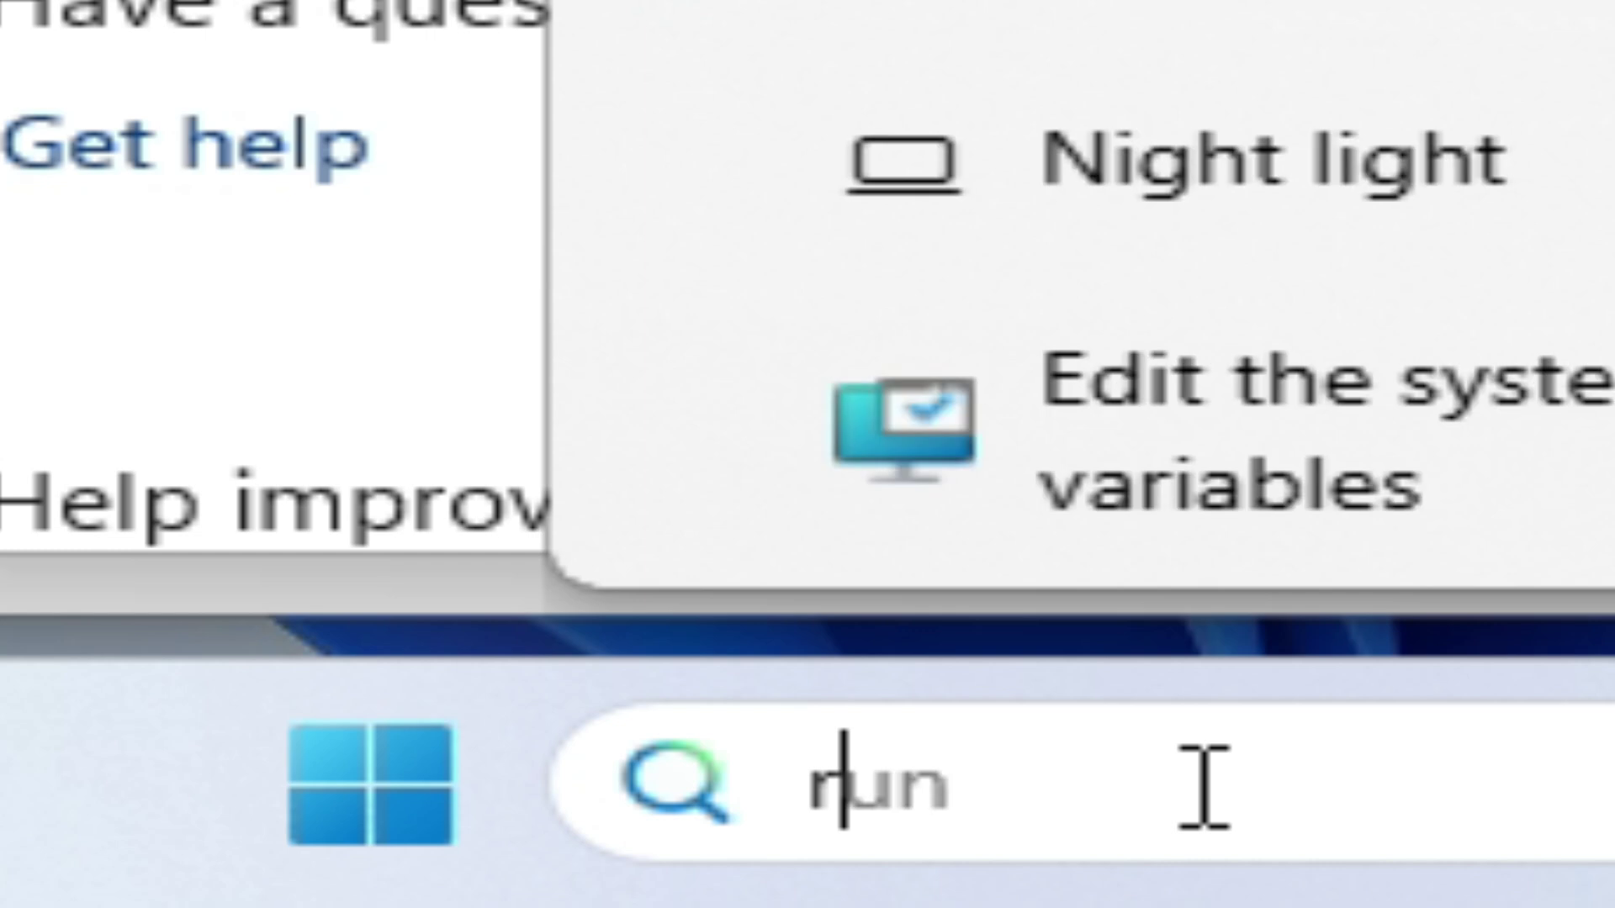
pyautogui.write('dit')
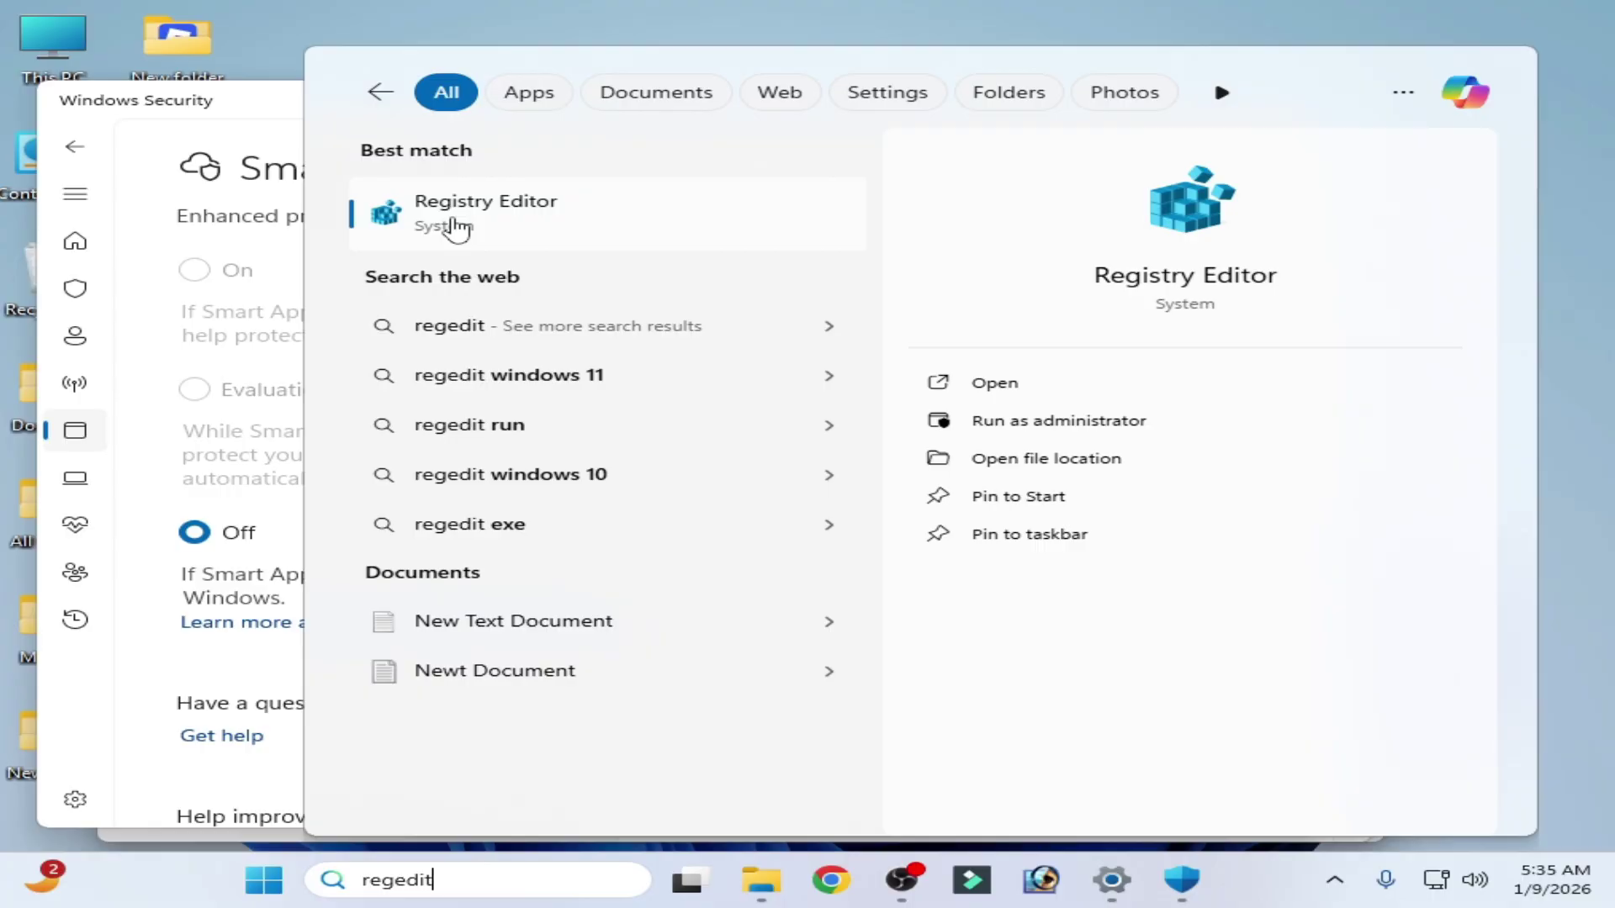
pyautogui.rightClick(457, 227)
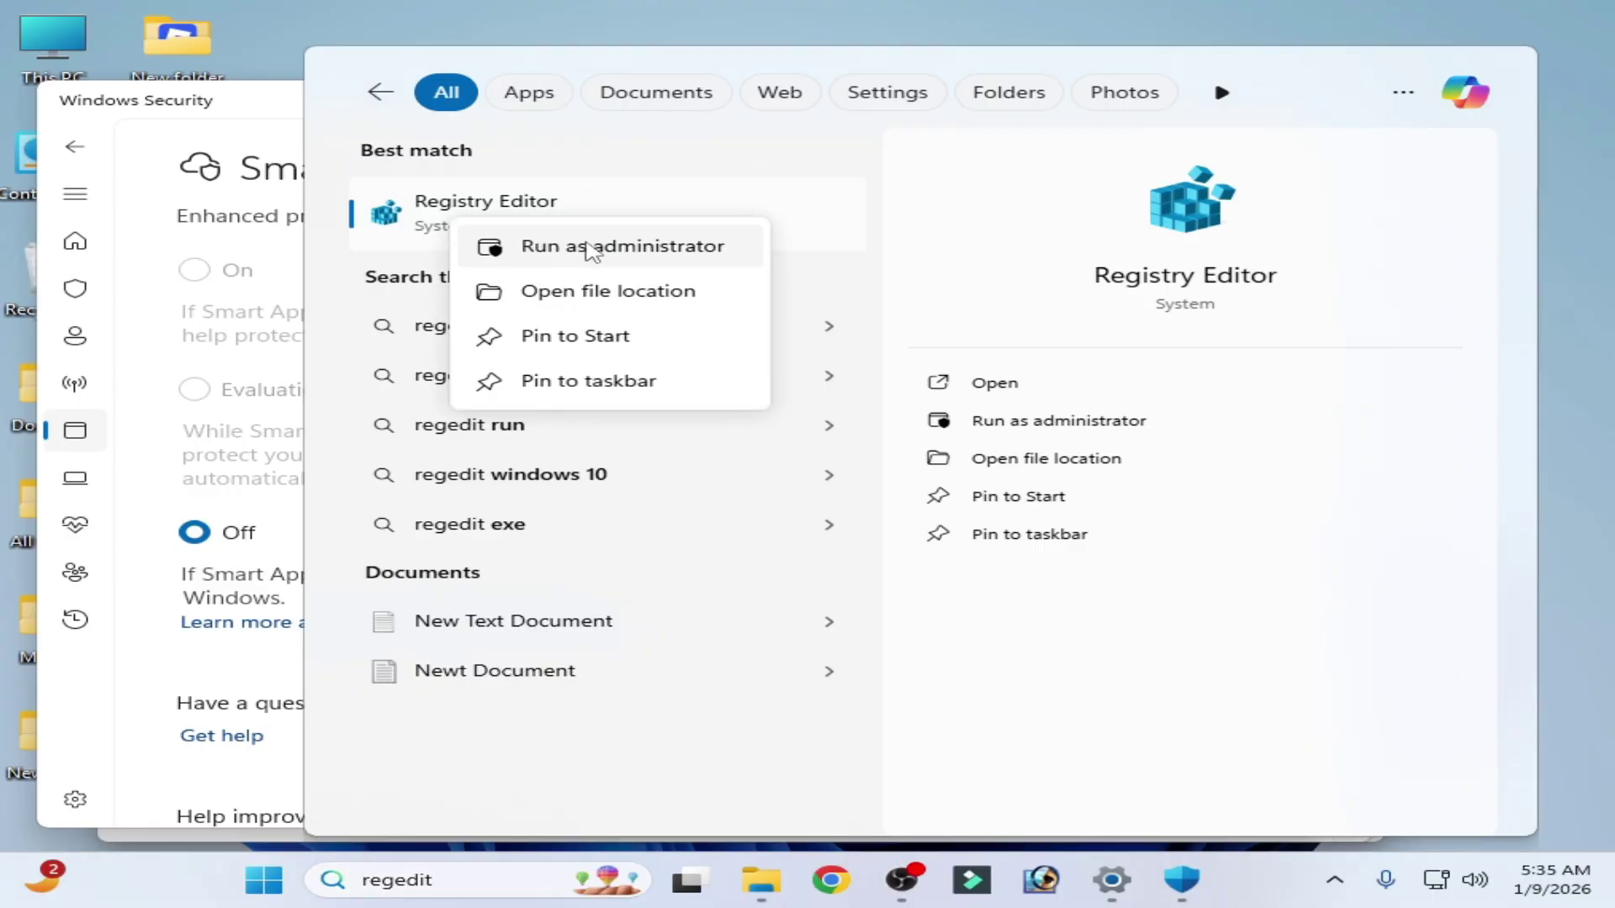
pyautogui.click(593, 247)
# Expand HKEY_LOCAL_MACHINE\SYSTEM\CurrentControlSet\Control in the key tree.
pyautogui.click(326, 307)
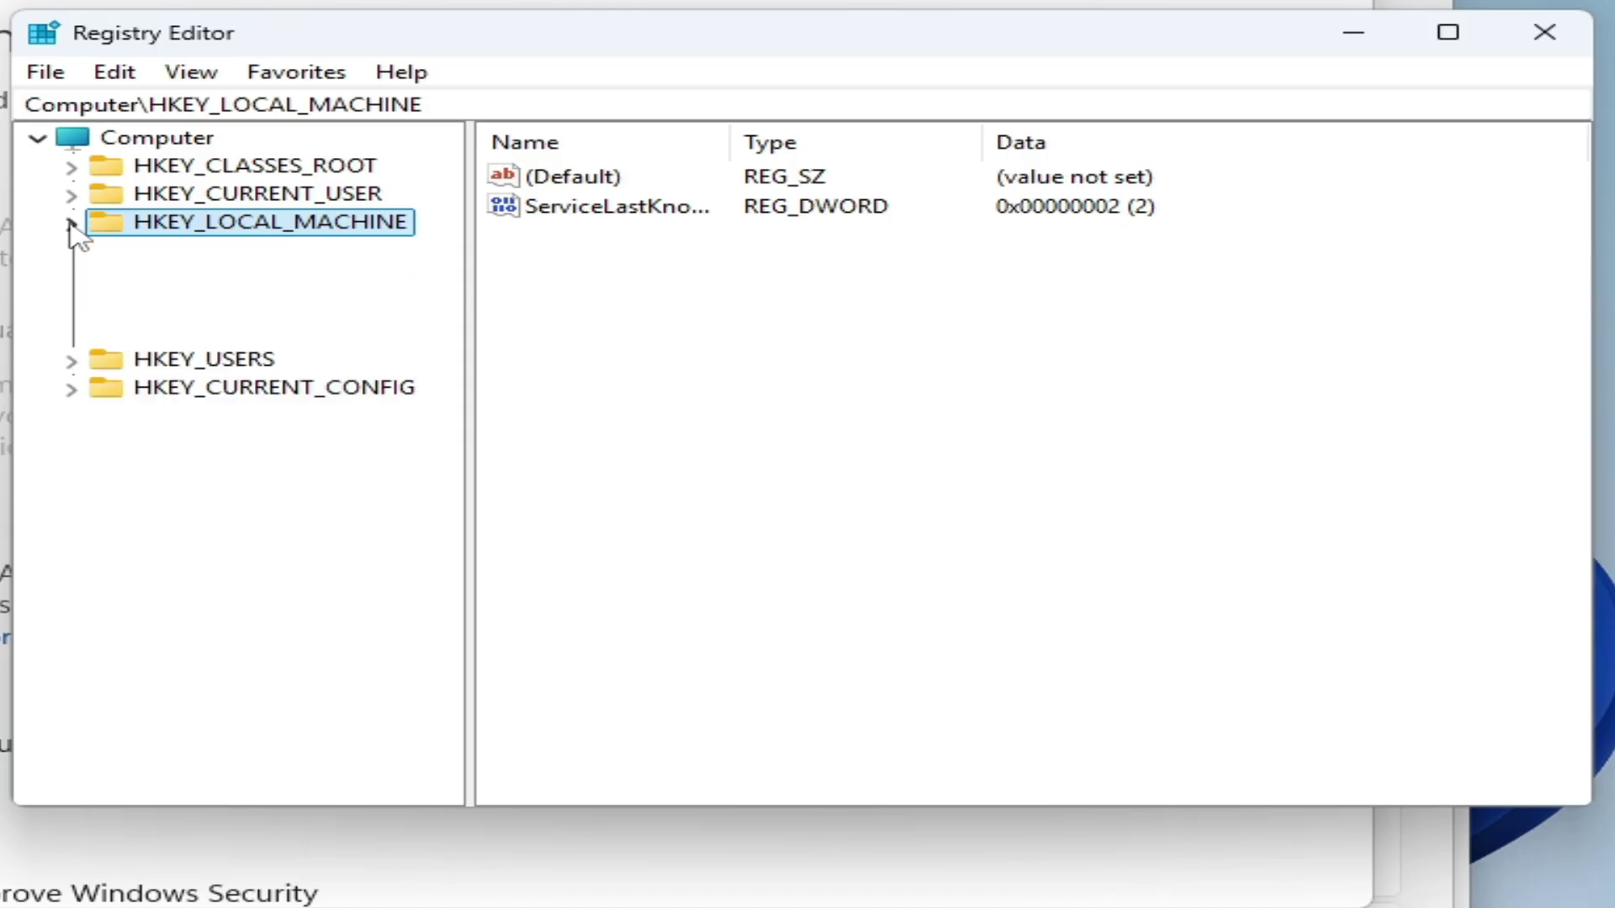
pyautogui.click(181, 392)
pyautogui.click(104, 391)
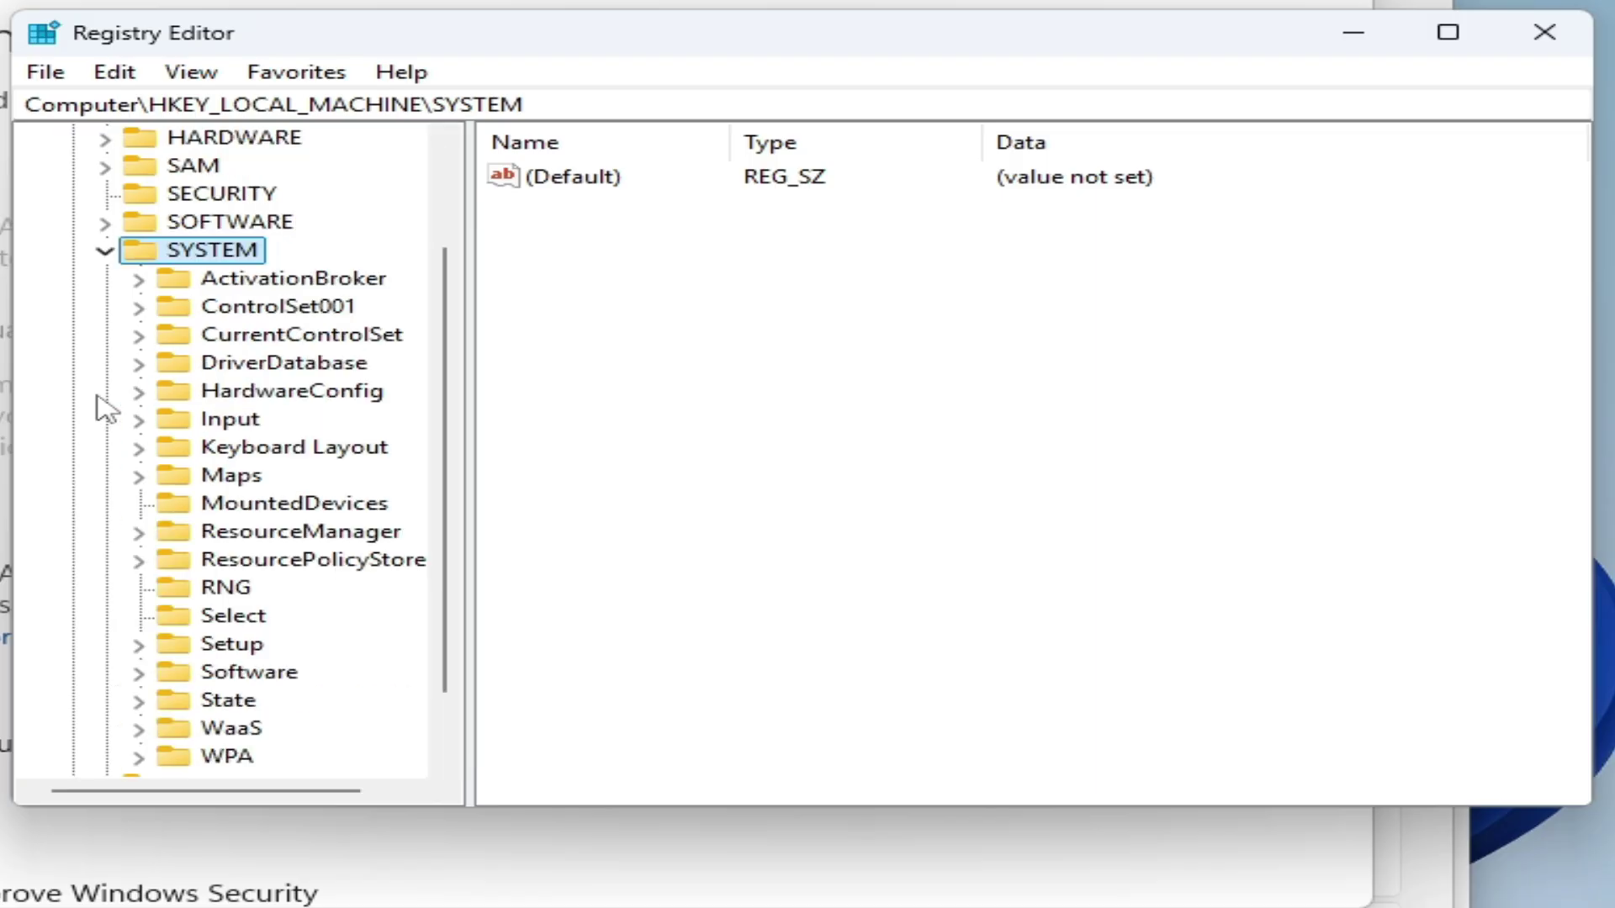
pyautogui.click(256, 344)
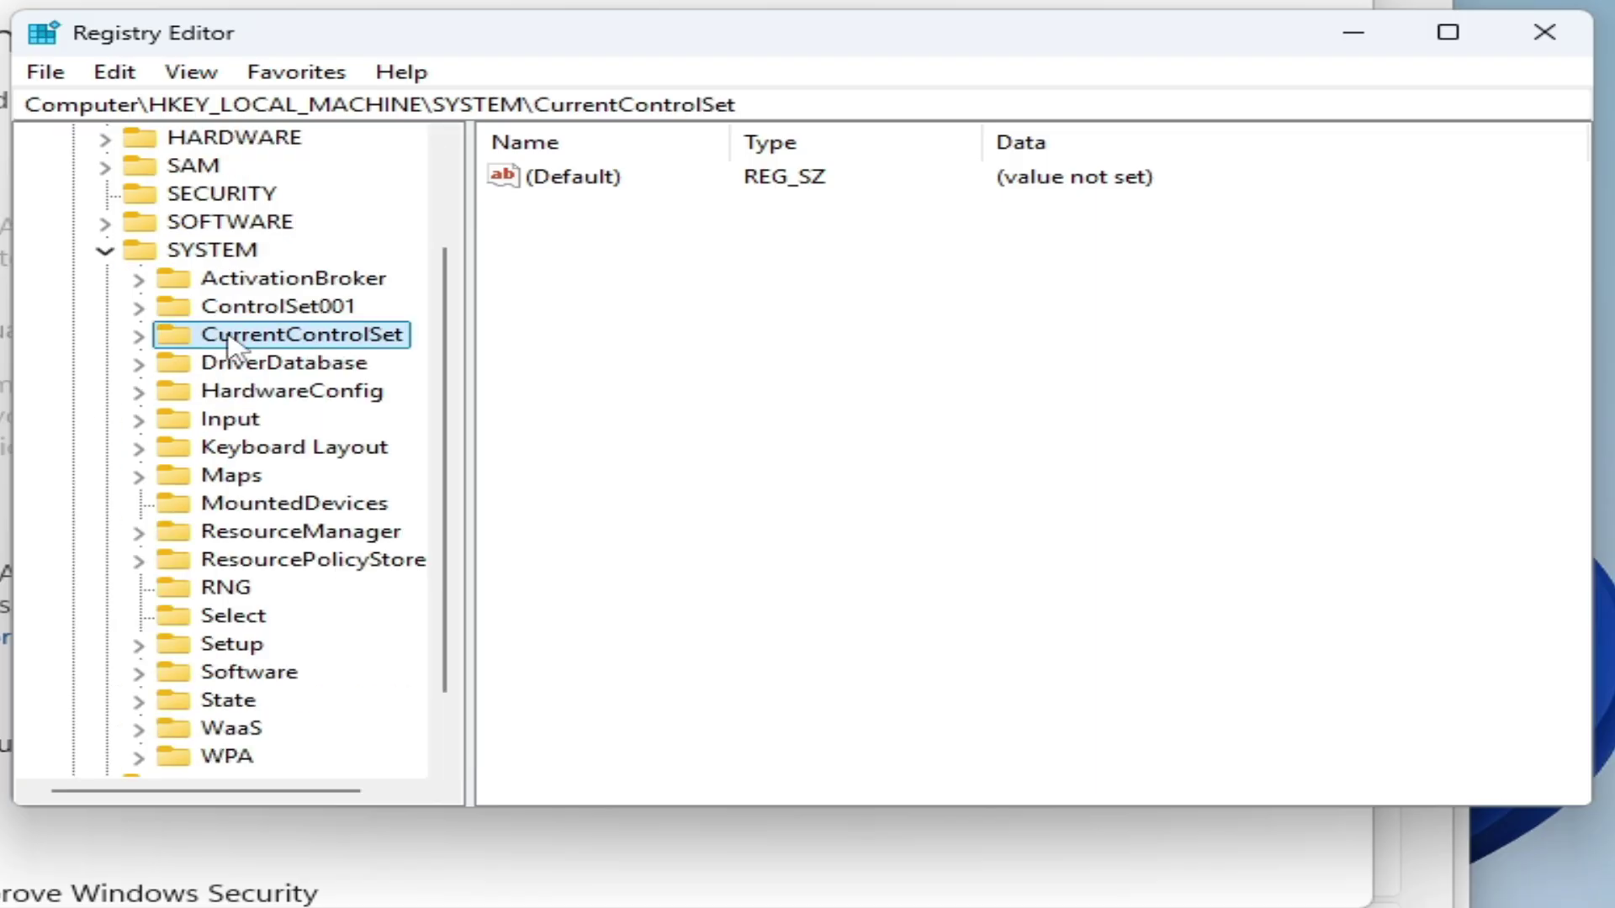
pyautogui.click(139, 336)
pyautogui.click(263, 366)
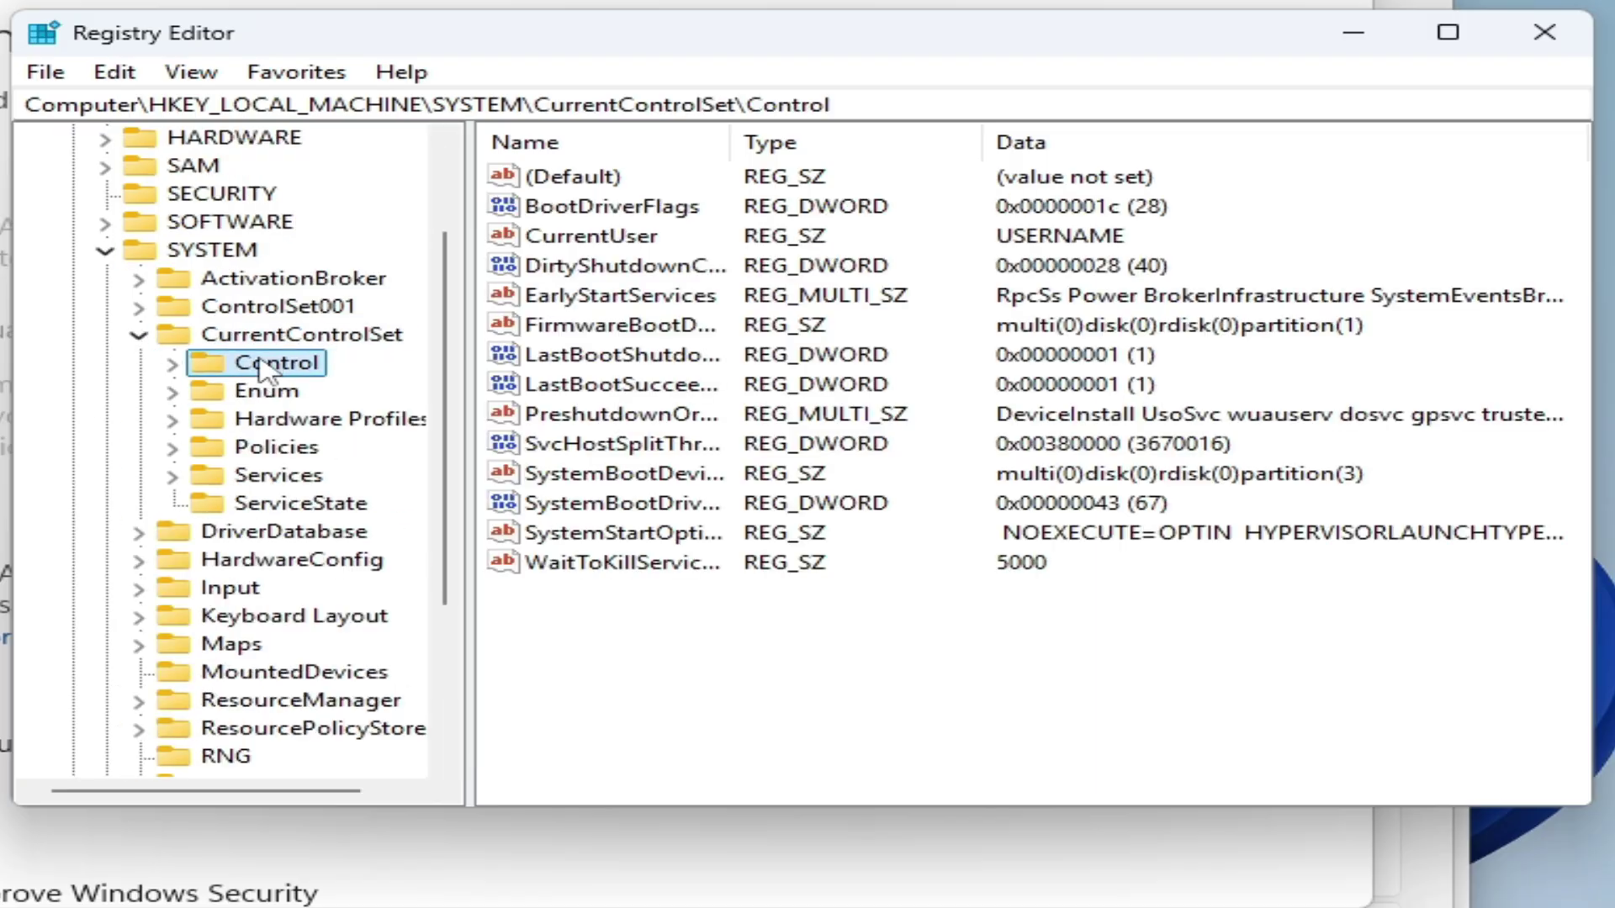
pyautogui.click(172, 364)
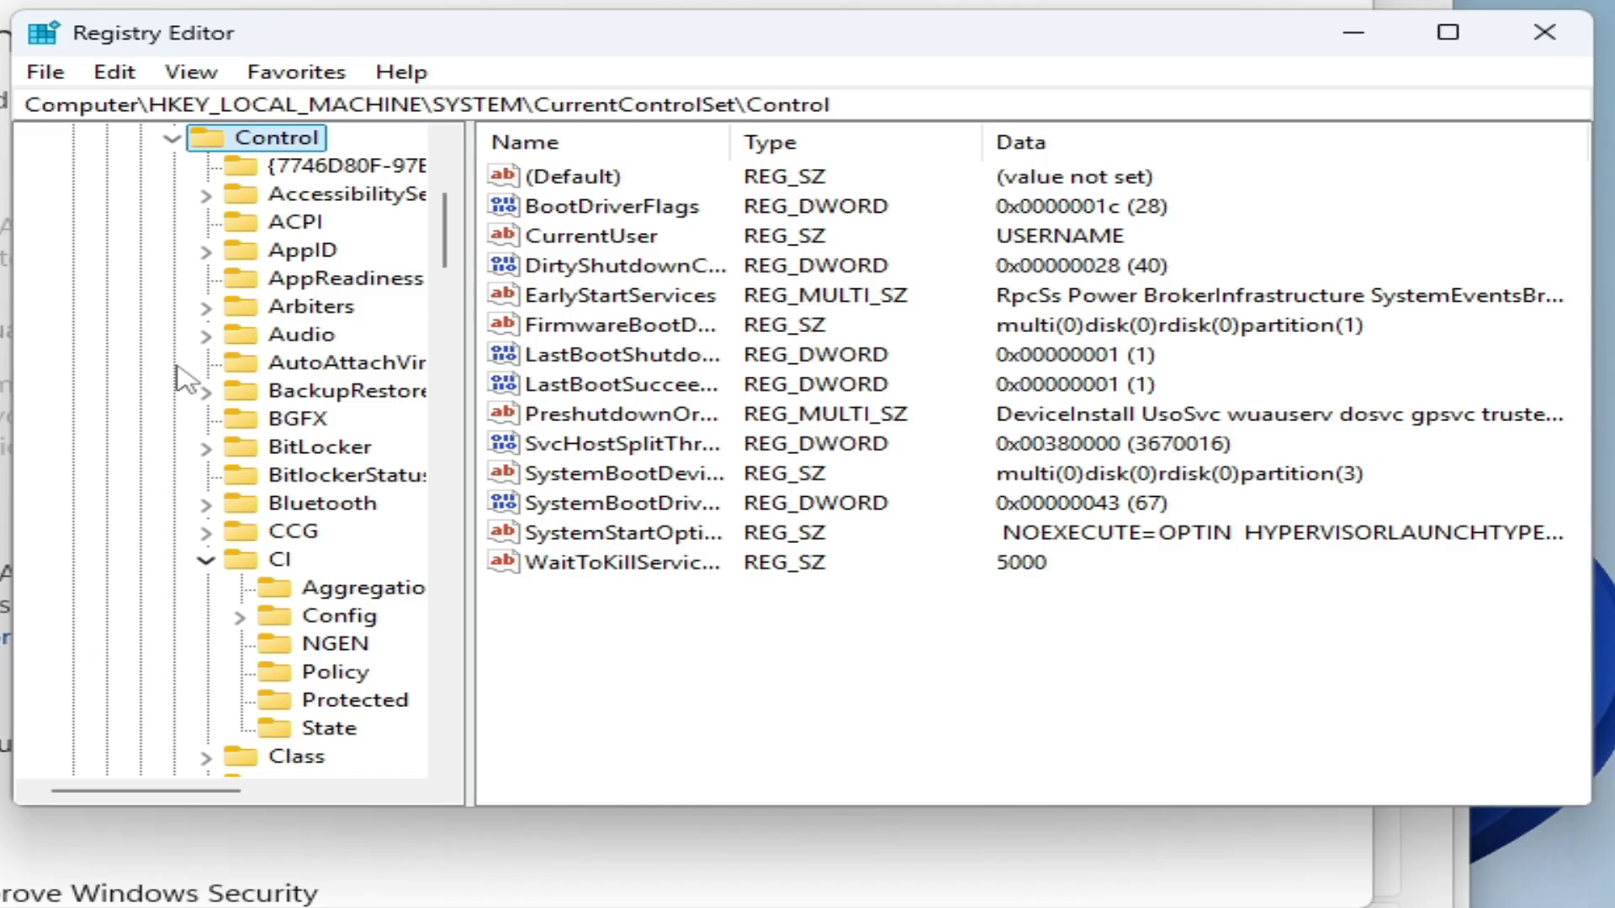
# Open the CI\Policy subkey and select the VerifiedAndReputablePolicyState value, currently 0.
pyautogui.click(286, 560)
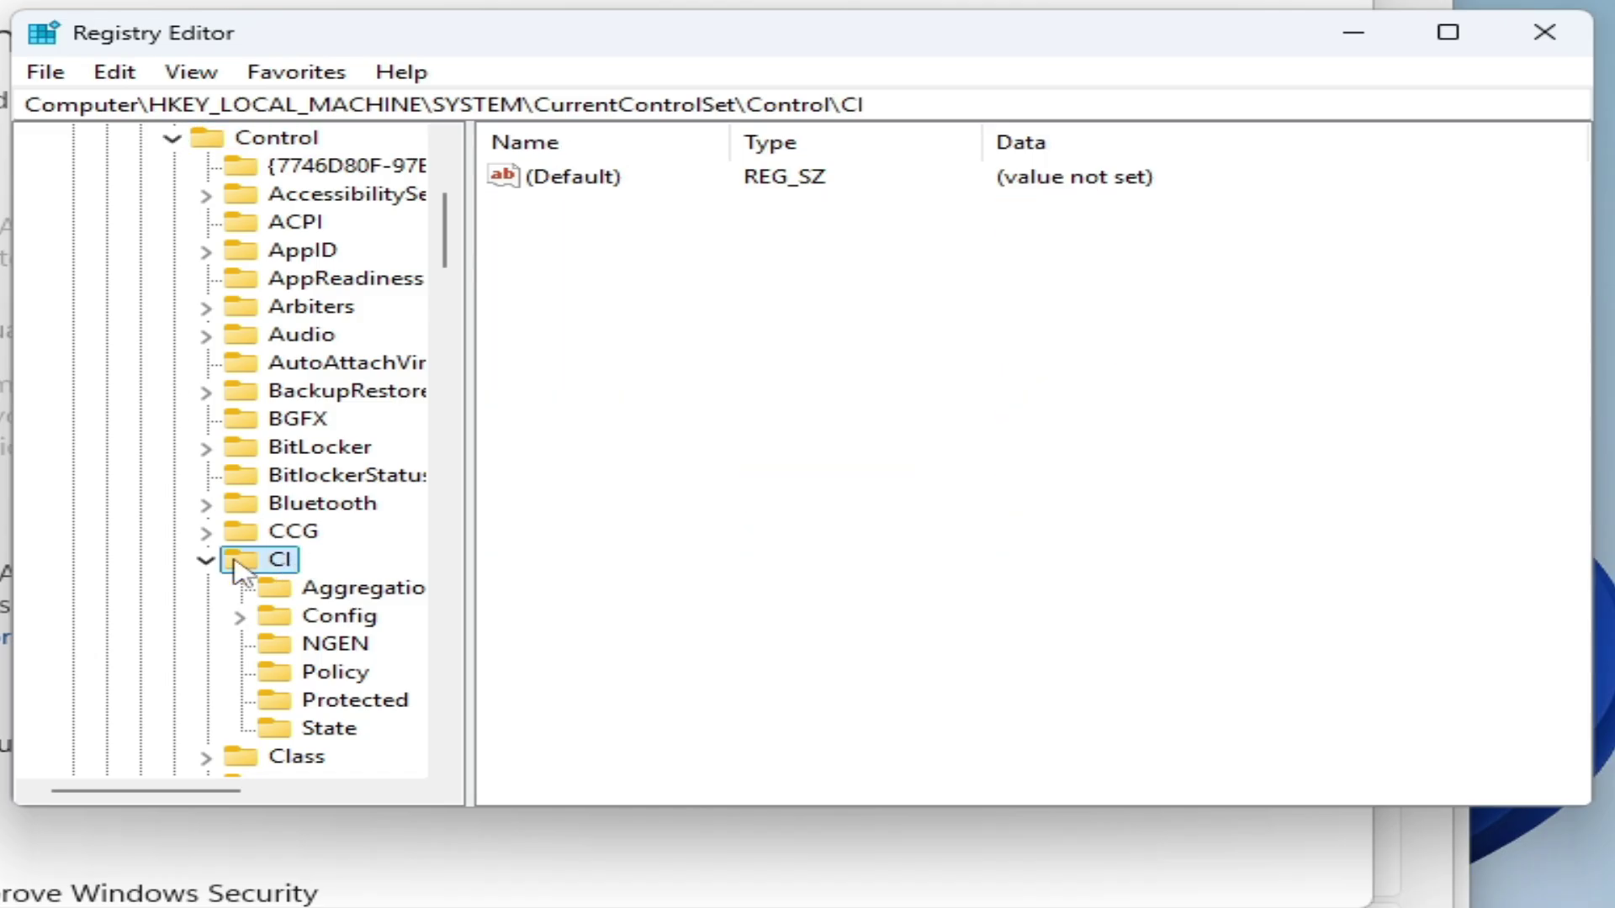
pyautogui.click(207, 560)
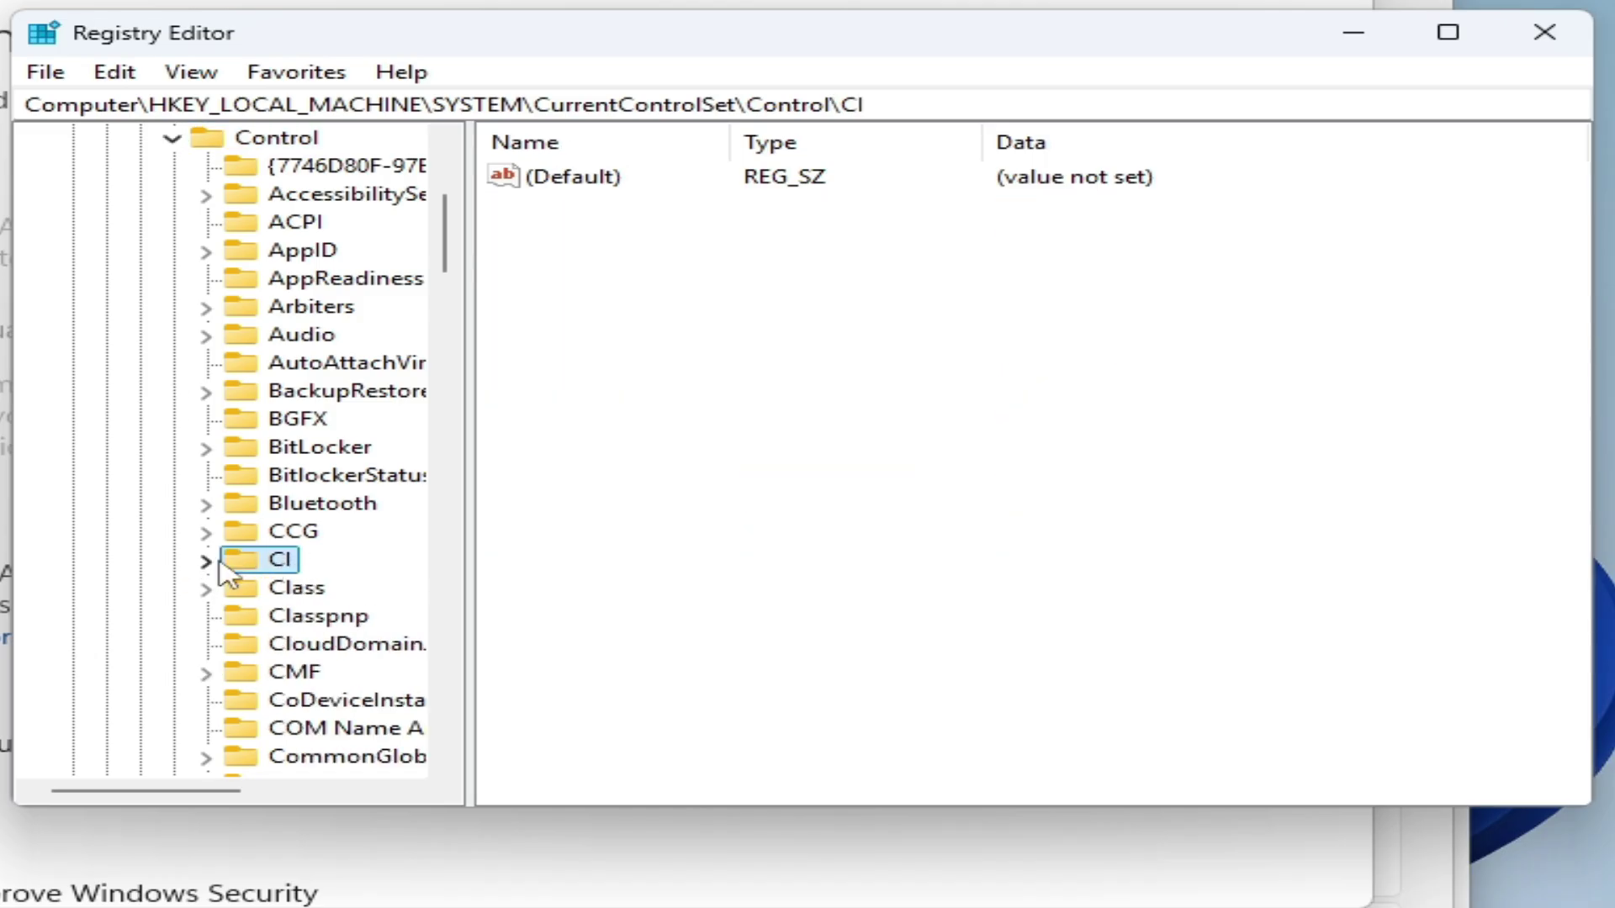
pyautogui.click(212, 561)
pyautogui.click(294, 673)
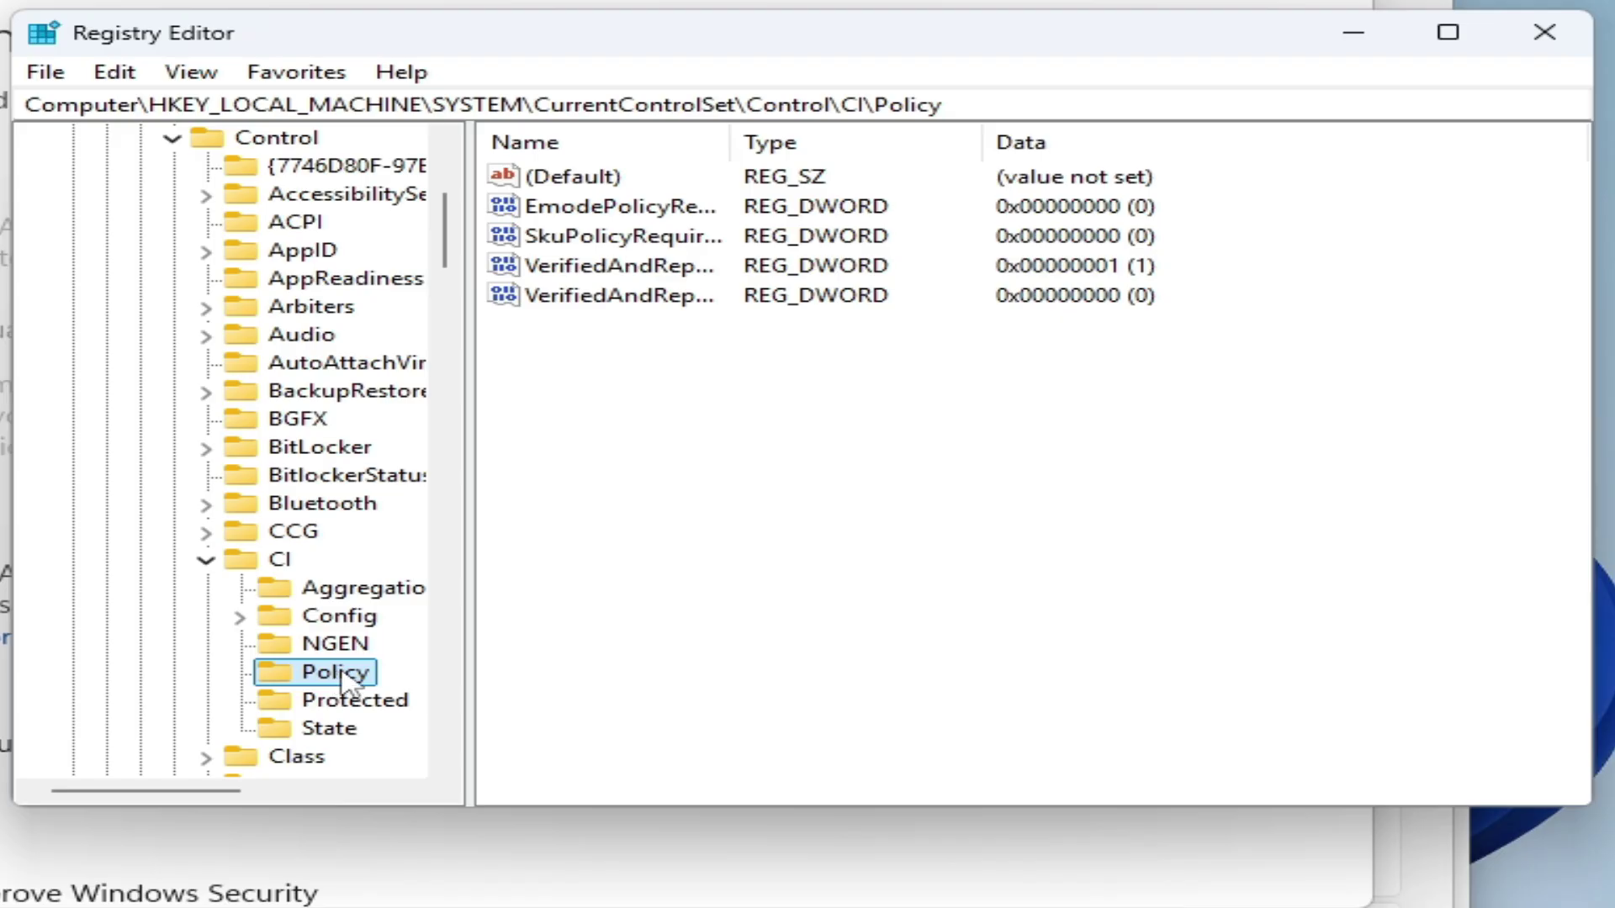
pyautogui.moveTo(967, 104)
pyautogui.mouseDown()
pyautogui.moveTo(26, 107)
pyautogui.moveTo(984, 101)
pyautogui.mouseUp()
pyautogui.click(626, 298)
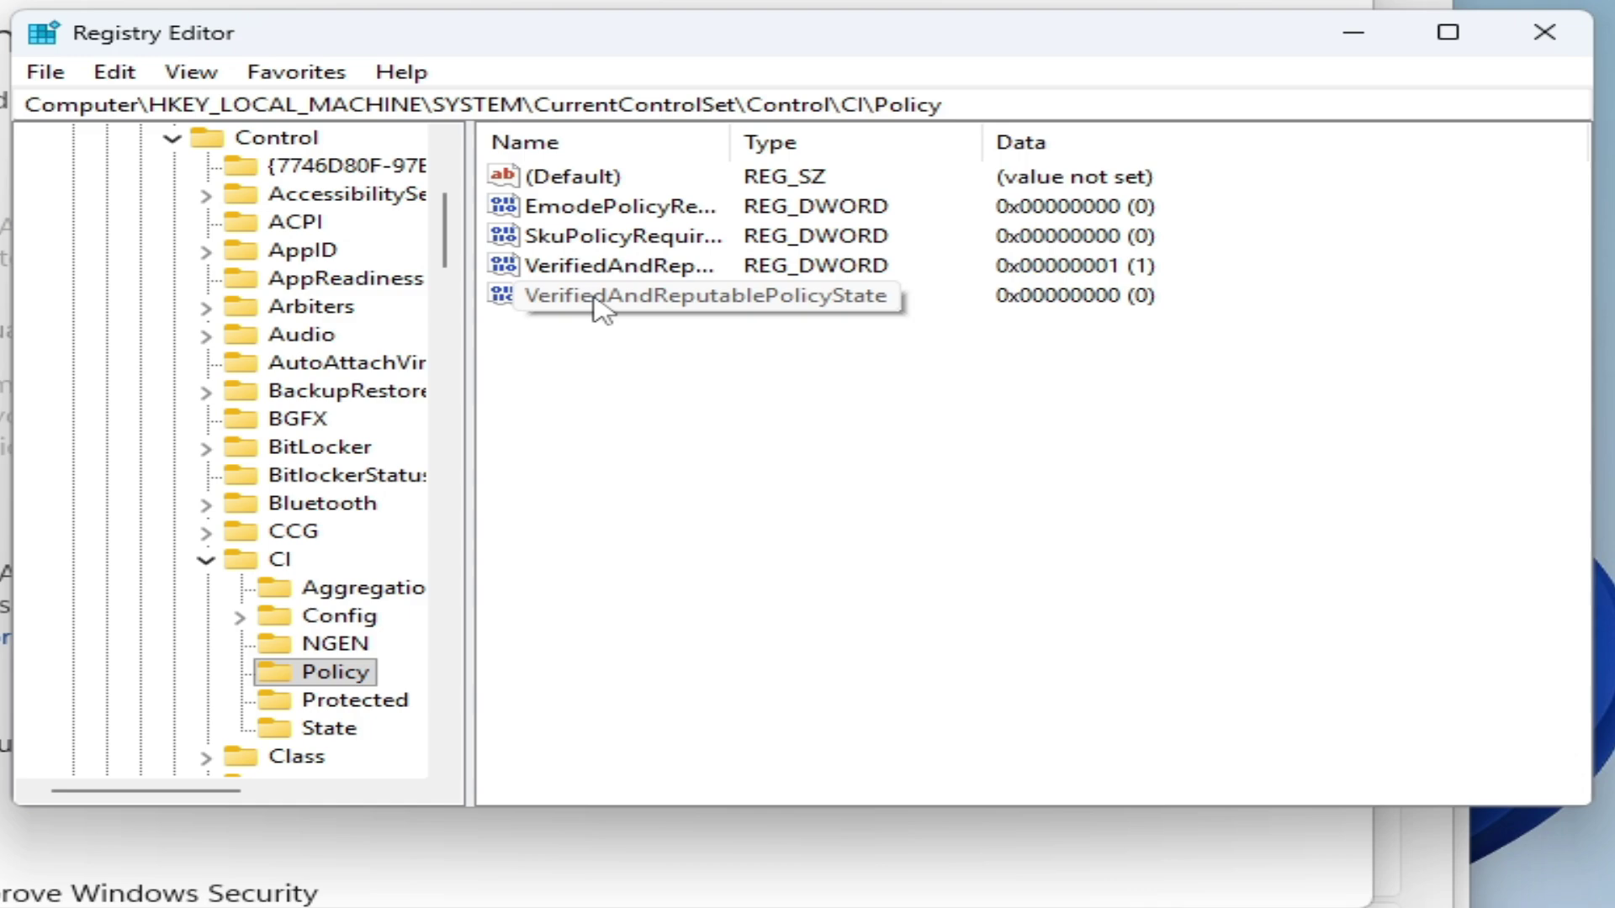
# Change VerifiedAndReputablePolicyState's value data to 1 in hexadecimal.
pyautogui.rightClick(594, 296)
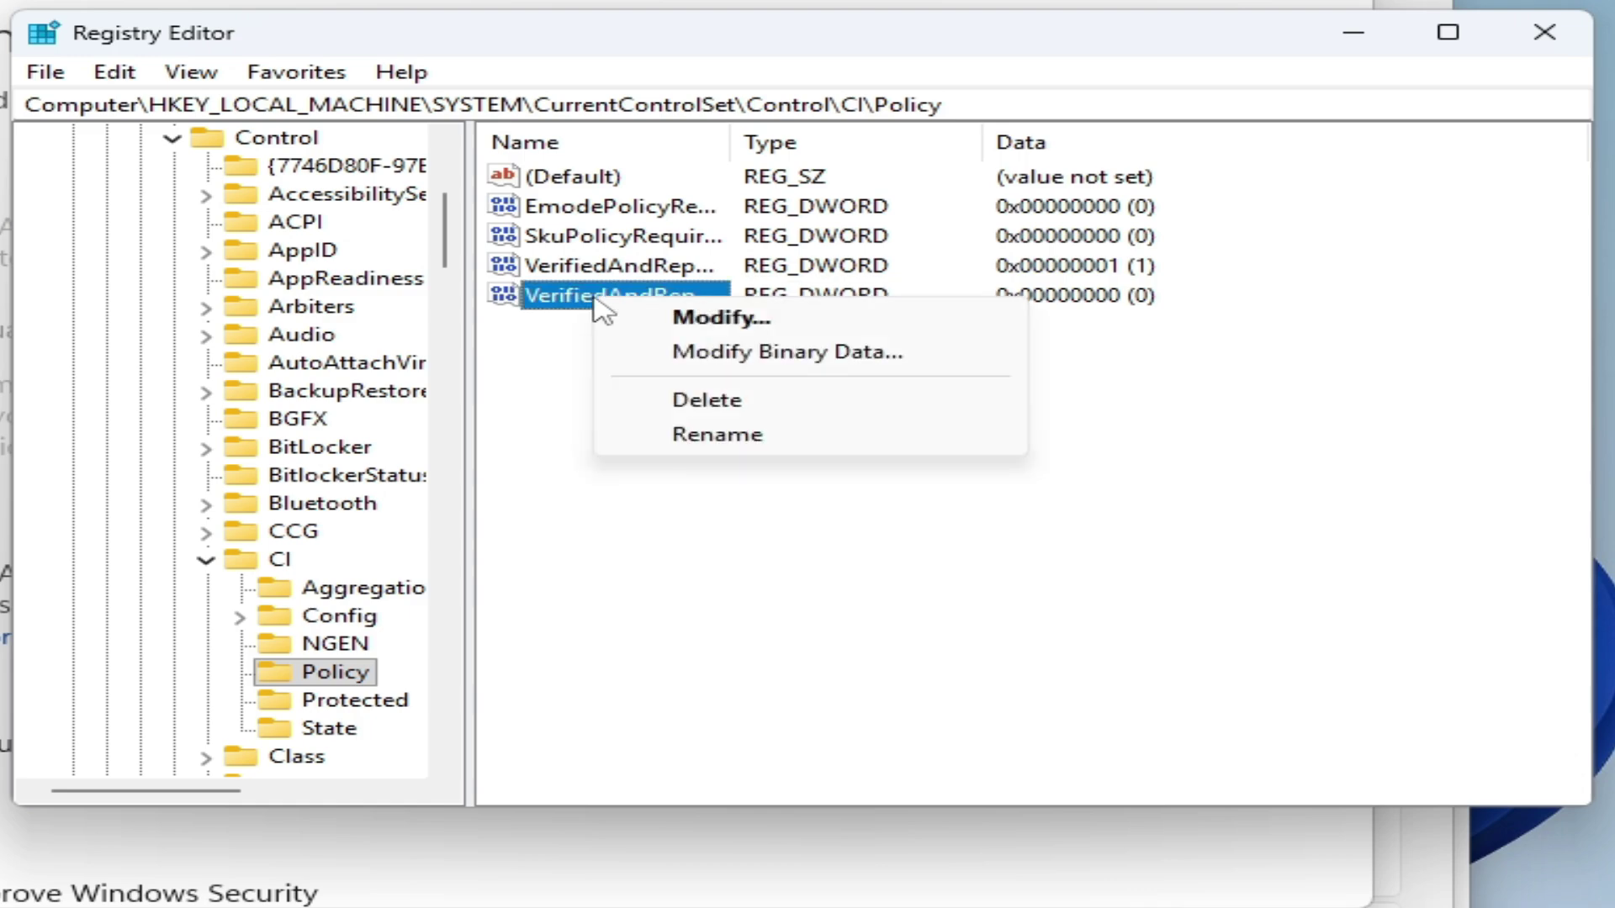
pyautogui.click(700, 320)
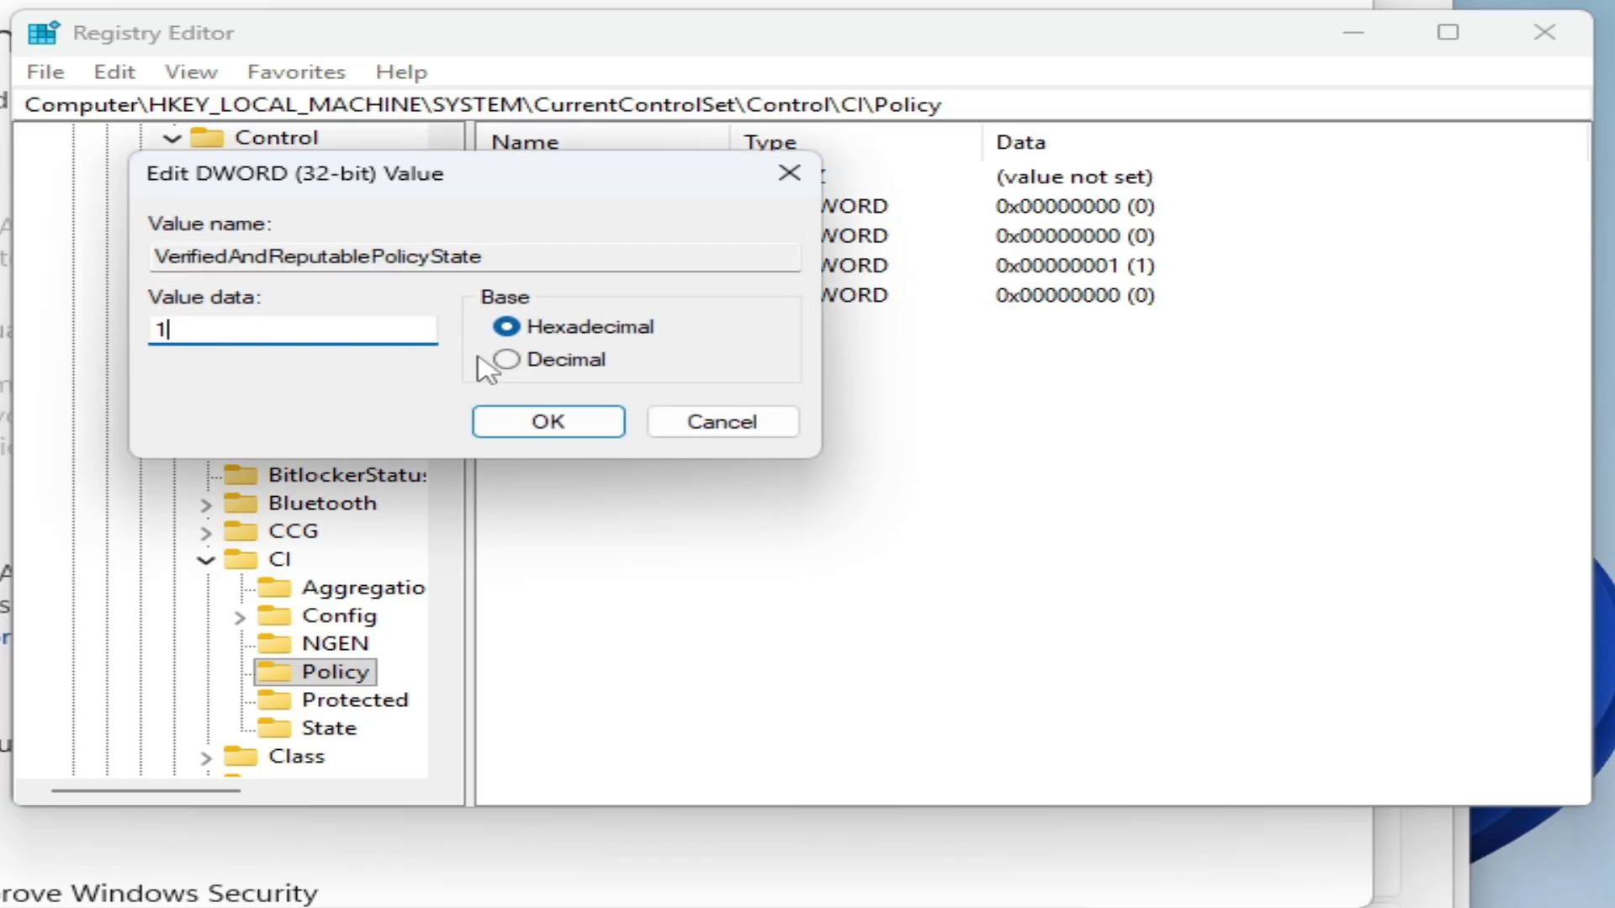
pyautogui.click(510, 359)
pyautogui.click(505, 330)
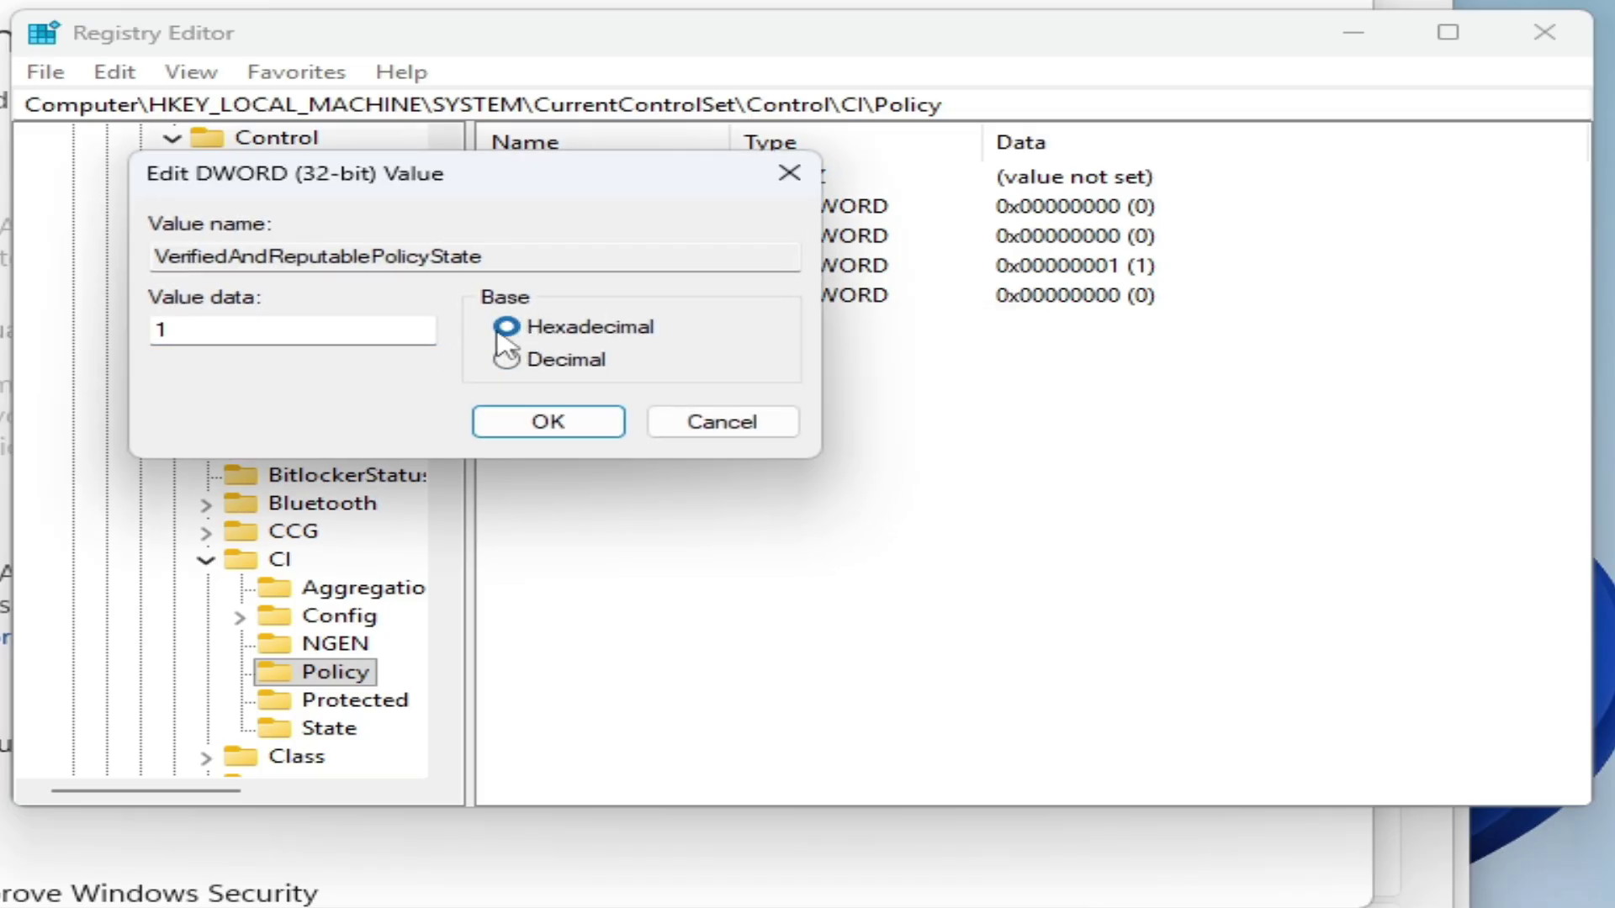
pyautogui.click(555, 421)
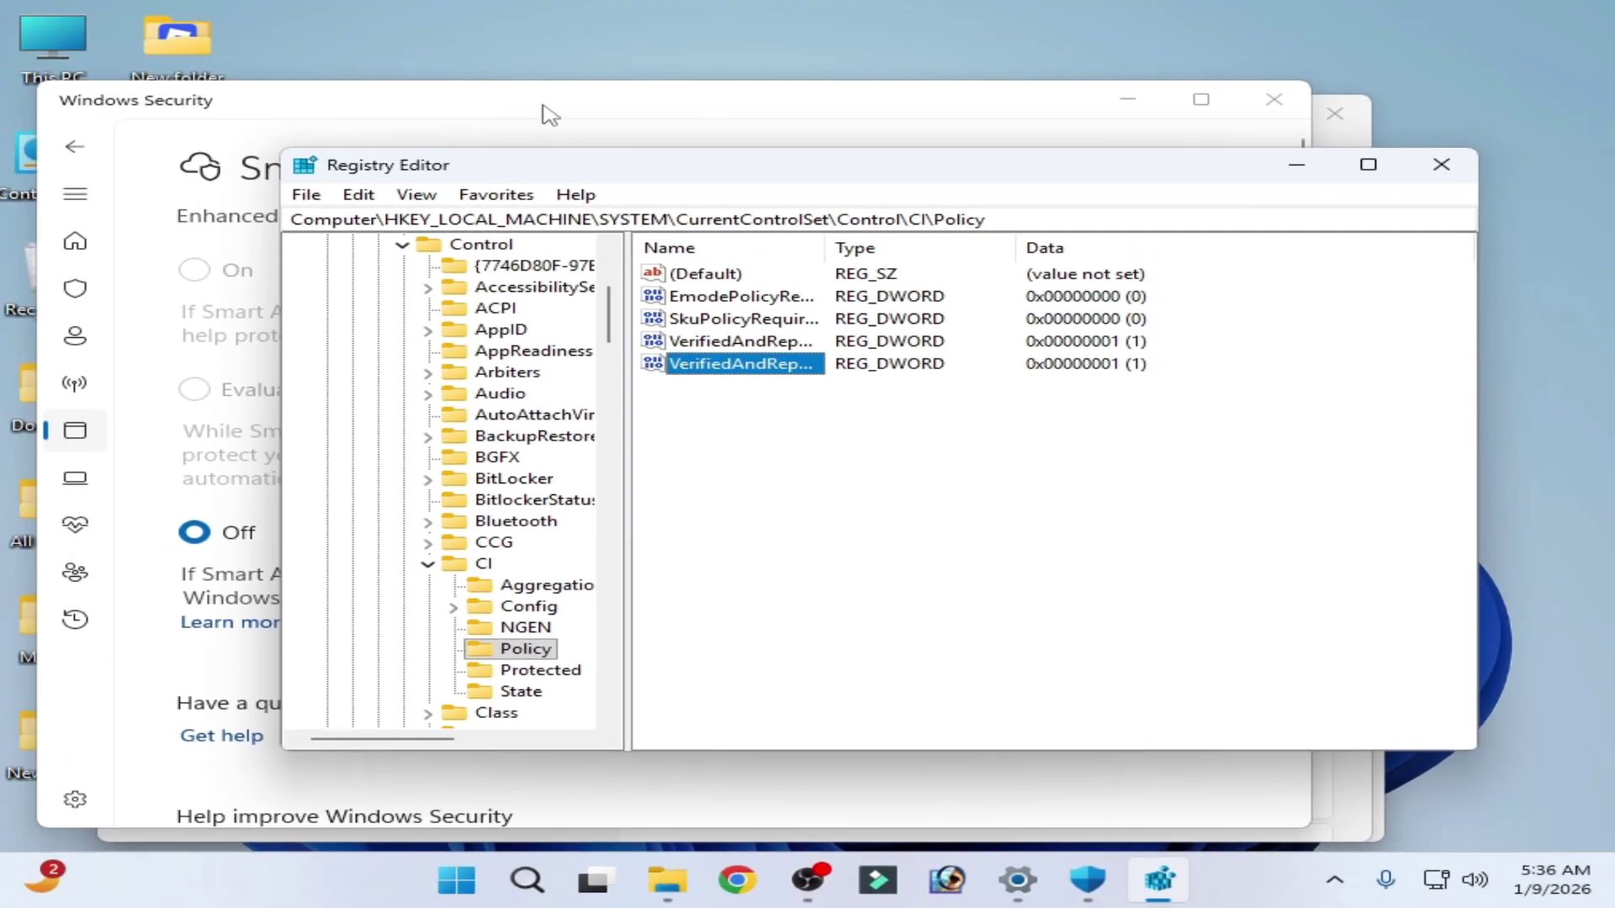
# Close and reopen Windows Security from Settings, showing the Smart App Control On/Evaluation/Off page.
pyautogui.click(551, 115)
pyautogui.click(1274, 99)
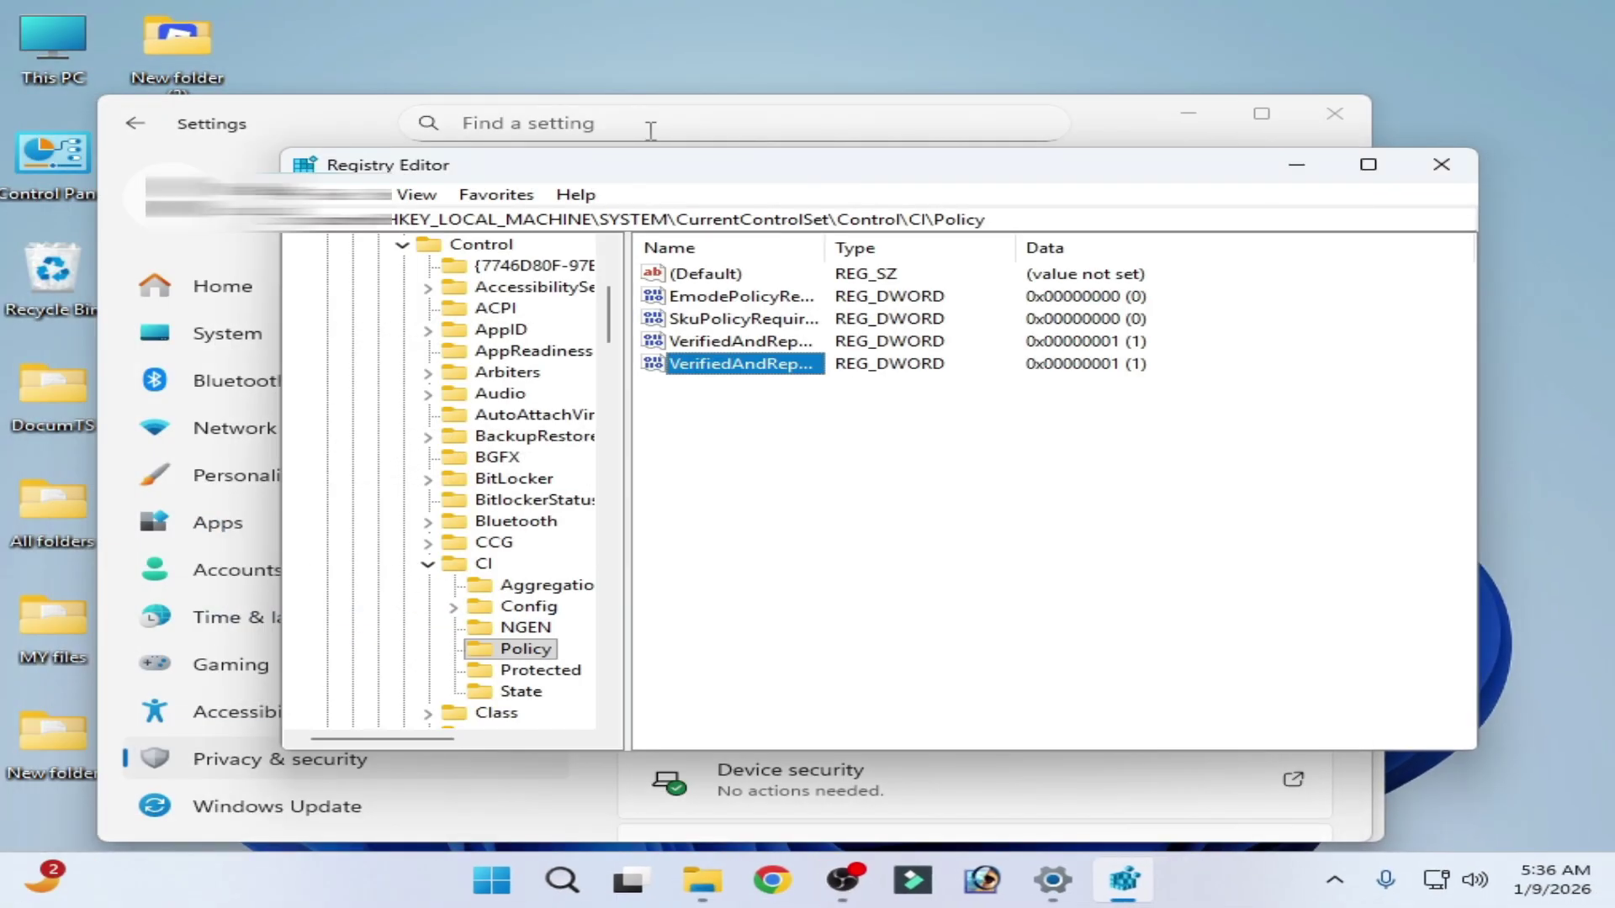
pyautogui.click(580, 790)
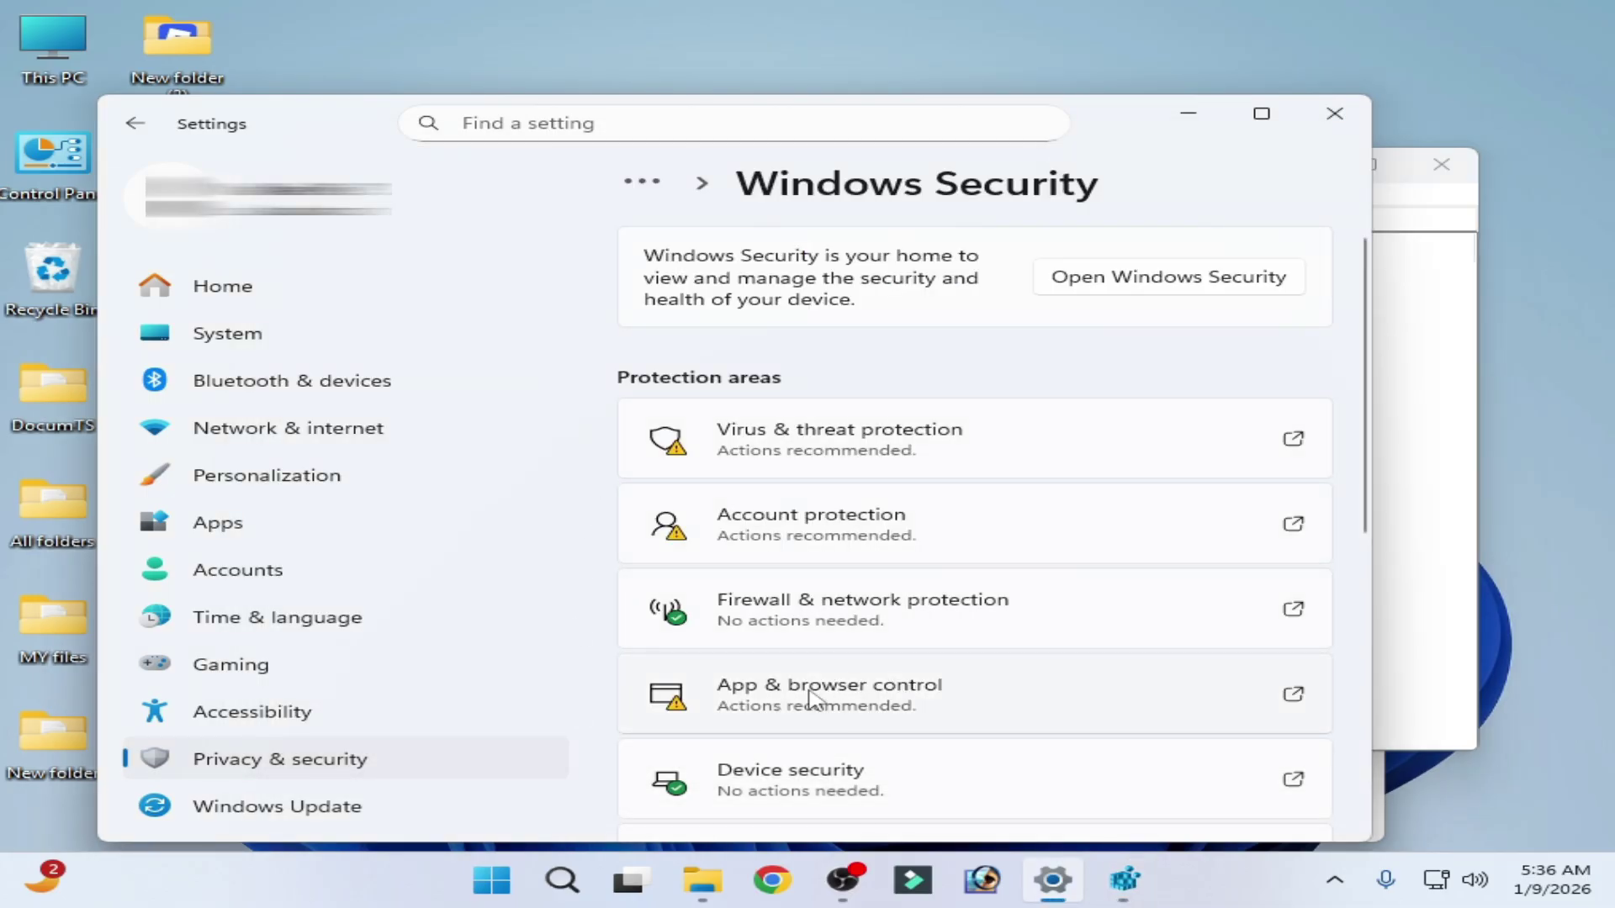
pyautogui.click(889, 699)
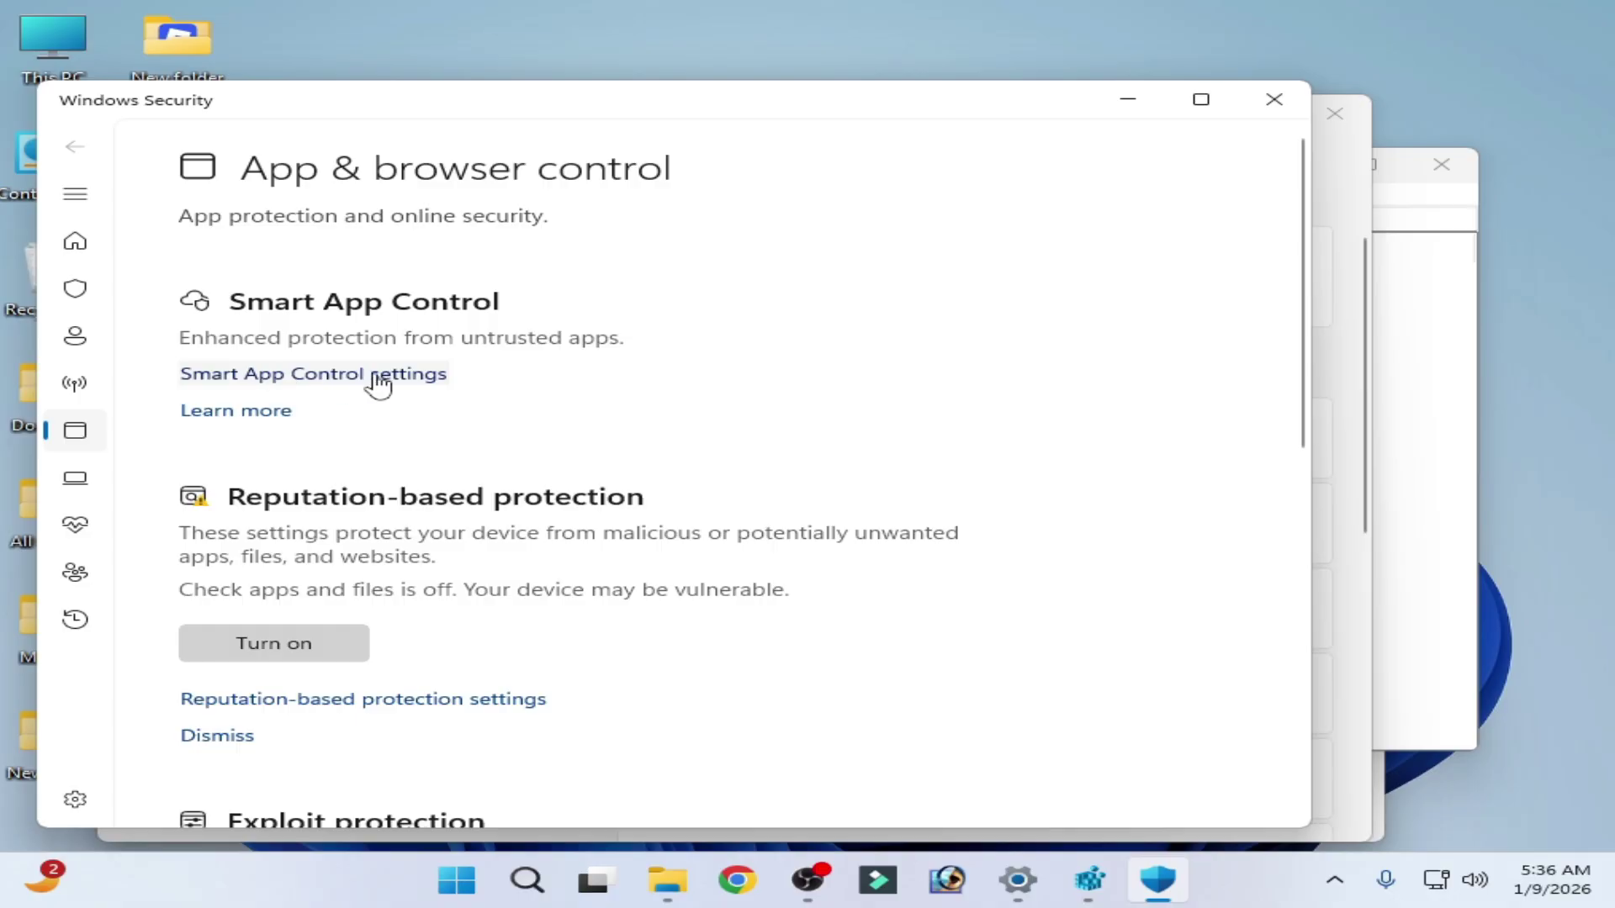
pyautogui.click(368, 377)
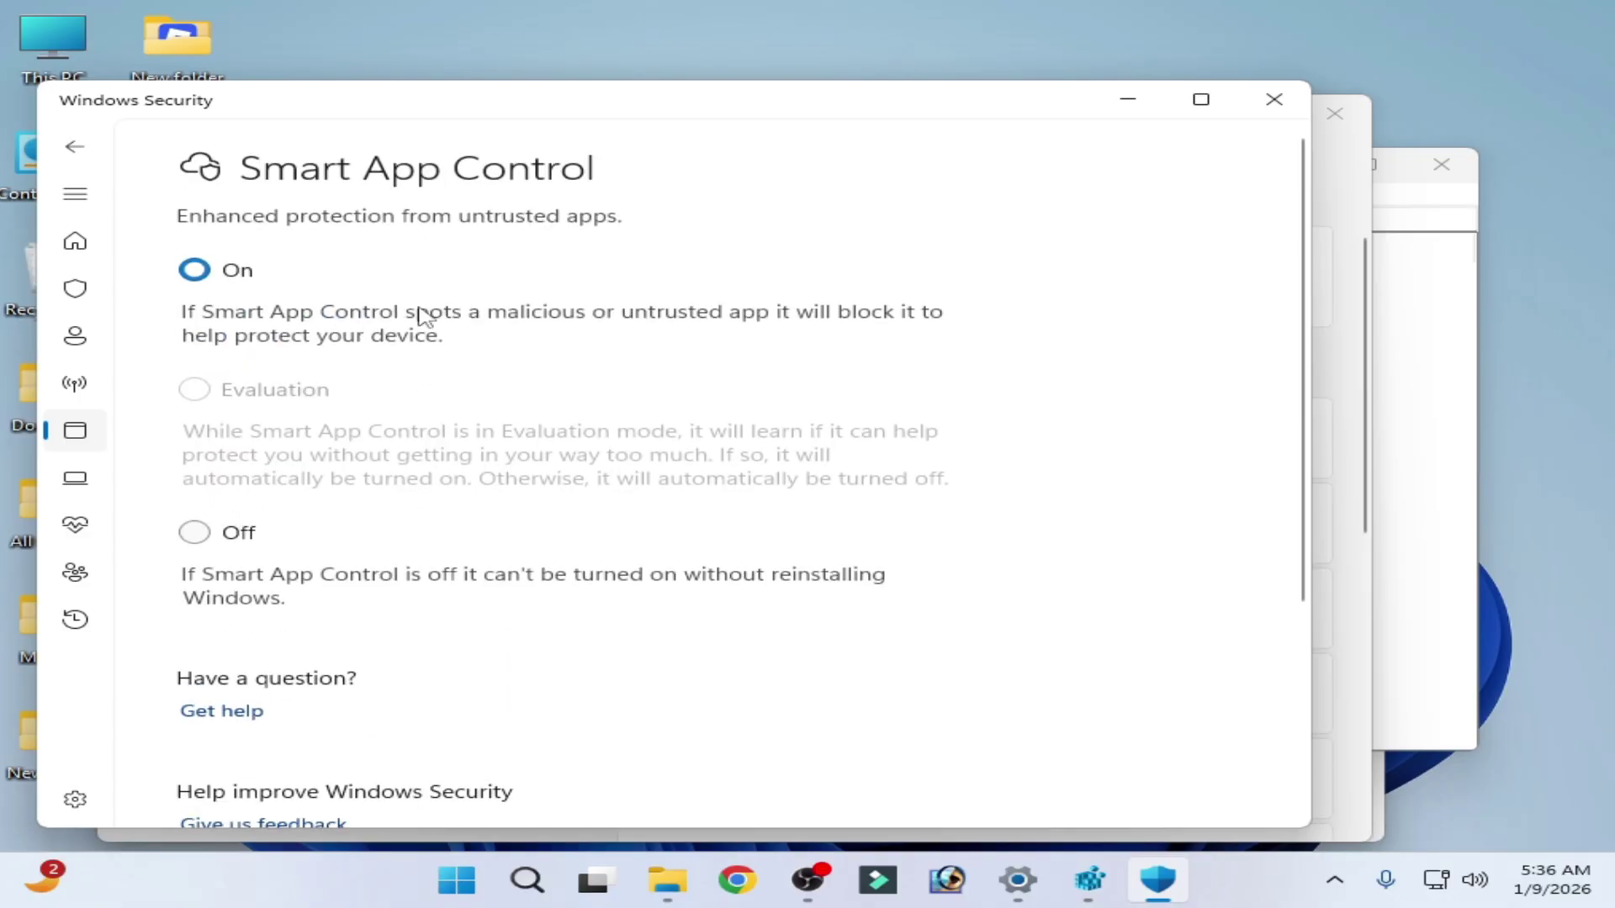
# Close Windows Security, Settings, Registry Editor and the DVD Drive (G:) window.
pyautogui.click(1274, 99)
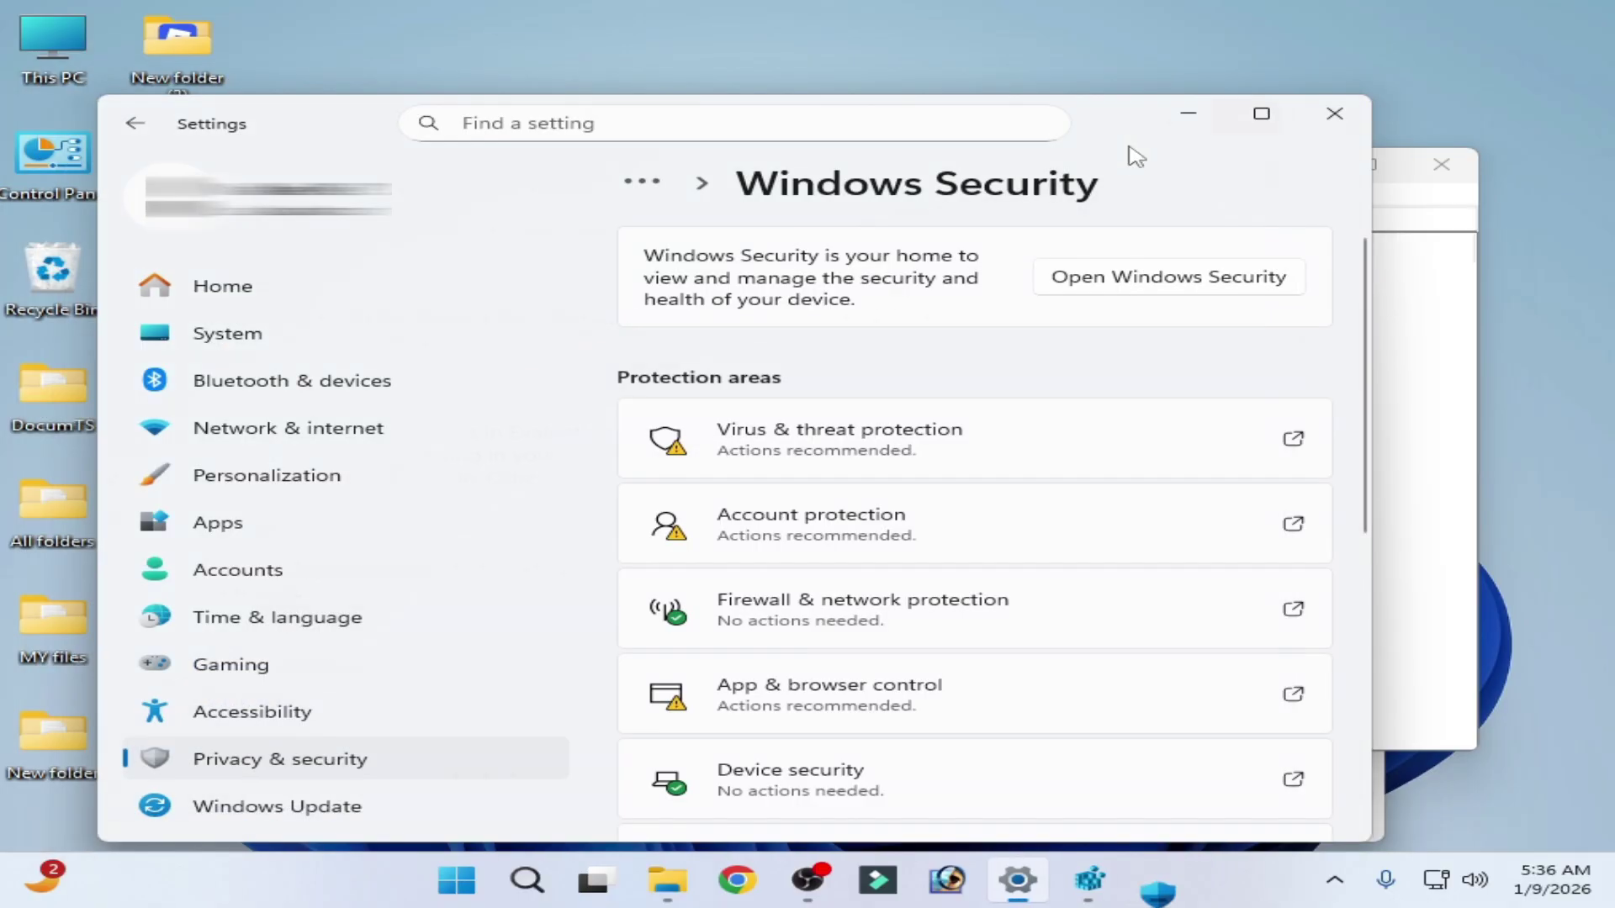
pyautogui.click(1333, 126)
pyautogui.click(1435, 162)
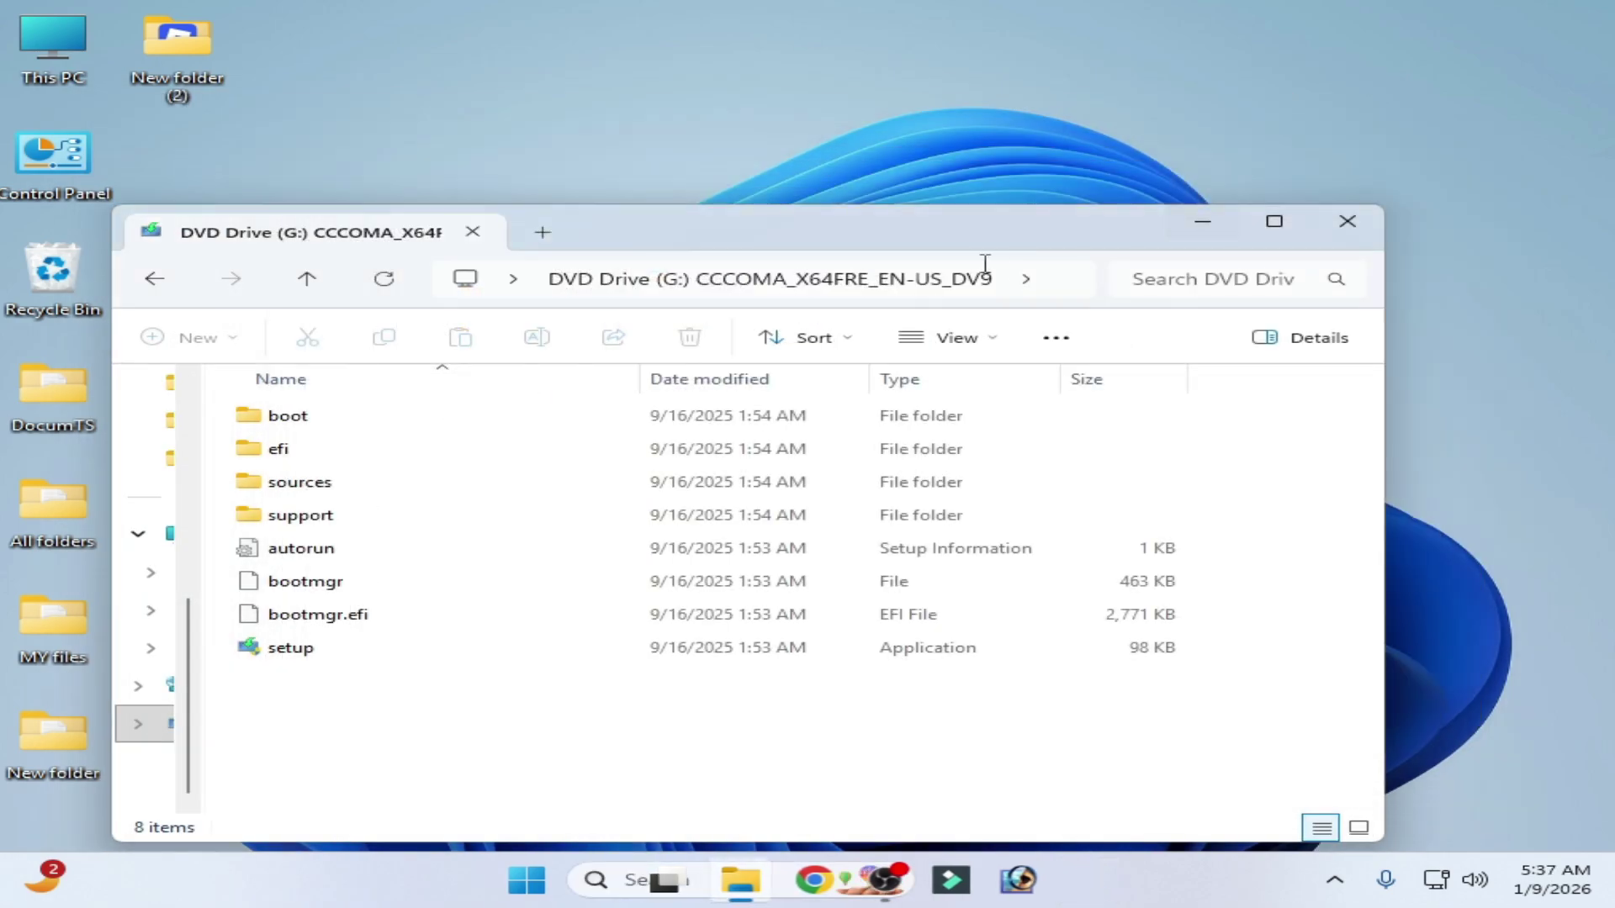
pyautogui.click(1344, 225)
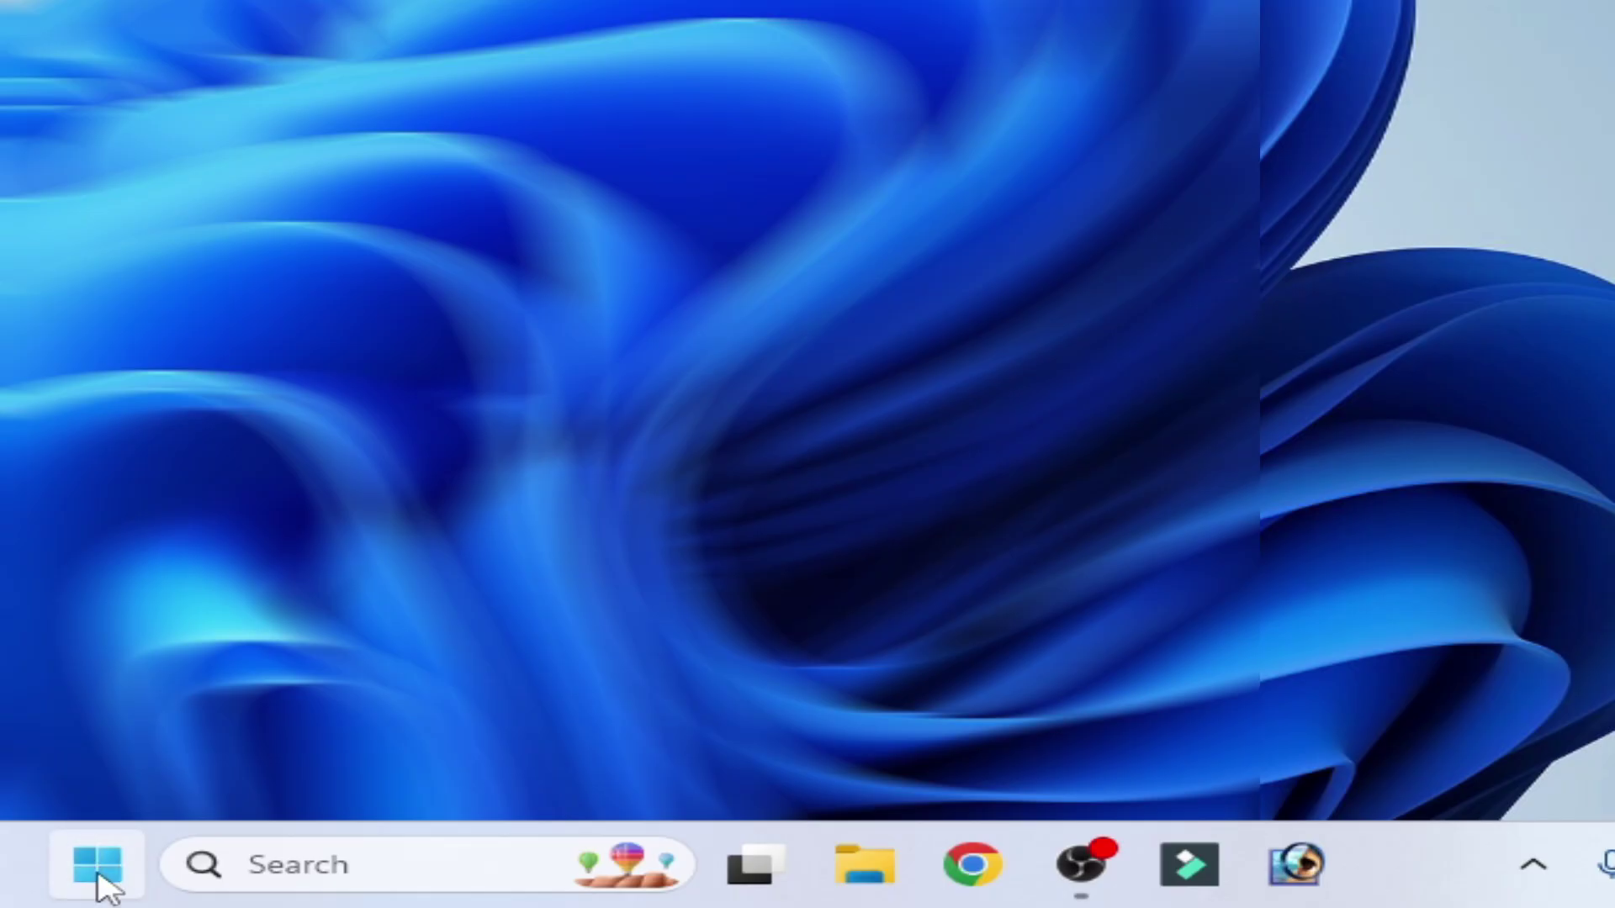
# Restart the computer from Start > Power.
pyautogui.click(397, 876)
pyautogui.click(1346, 747)
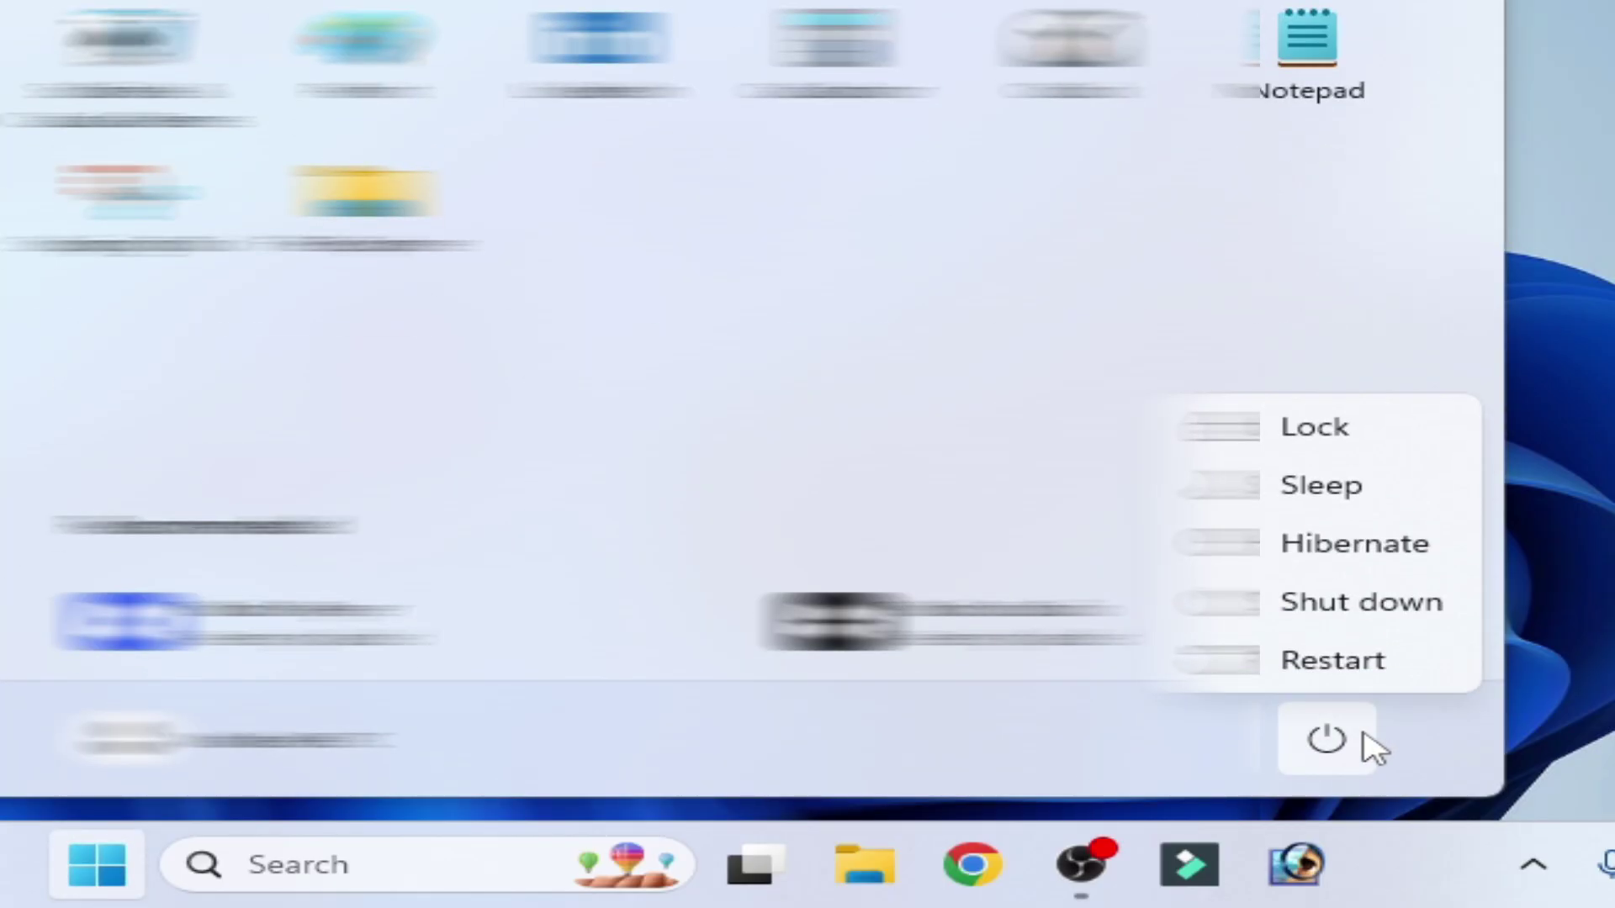
pyautogui.click(1316, 662)
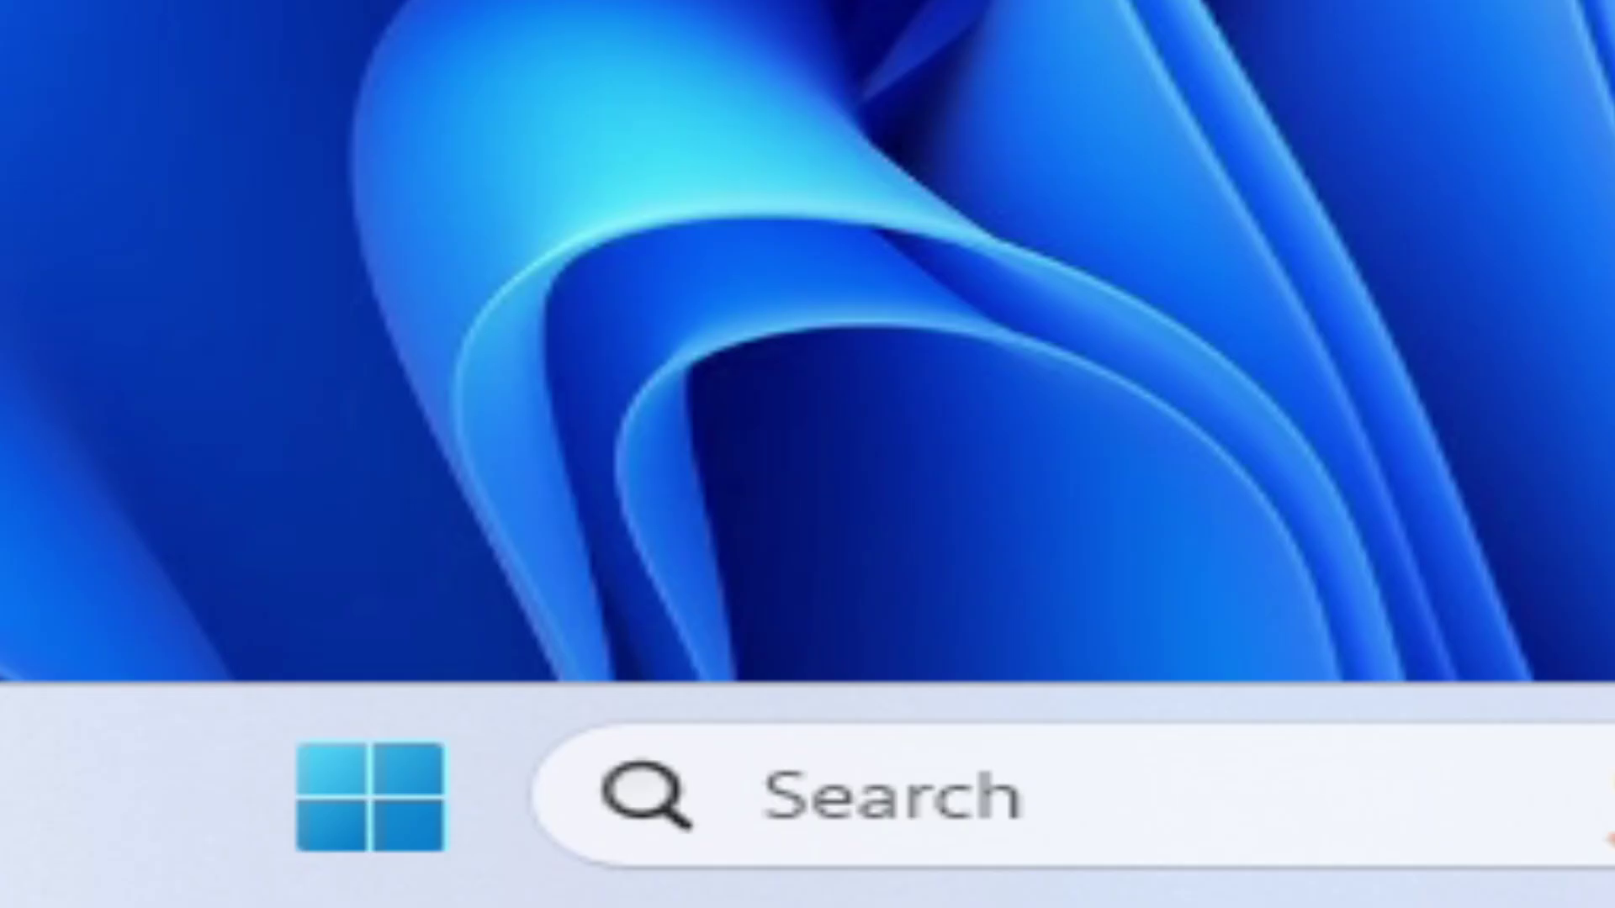
# Open the Services app and select the Windows Update service.
pyautogui.click(1345, 806)
pyautogui.write('services')
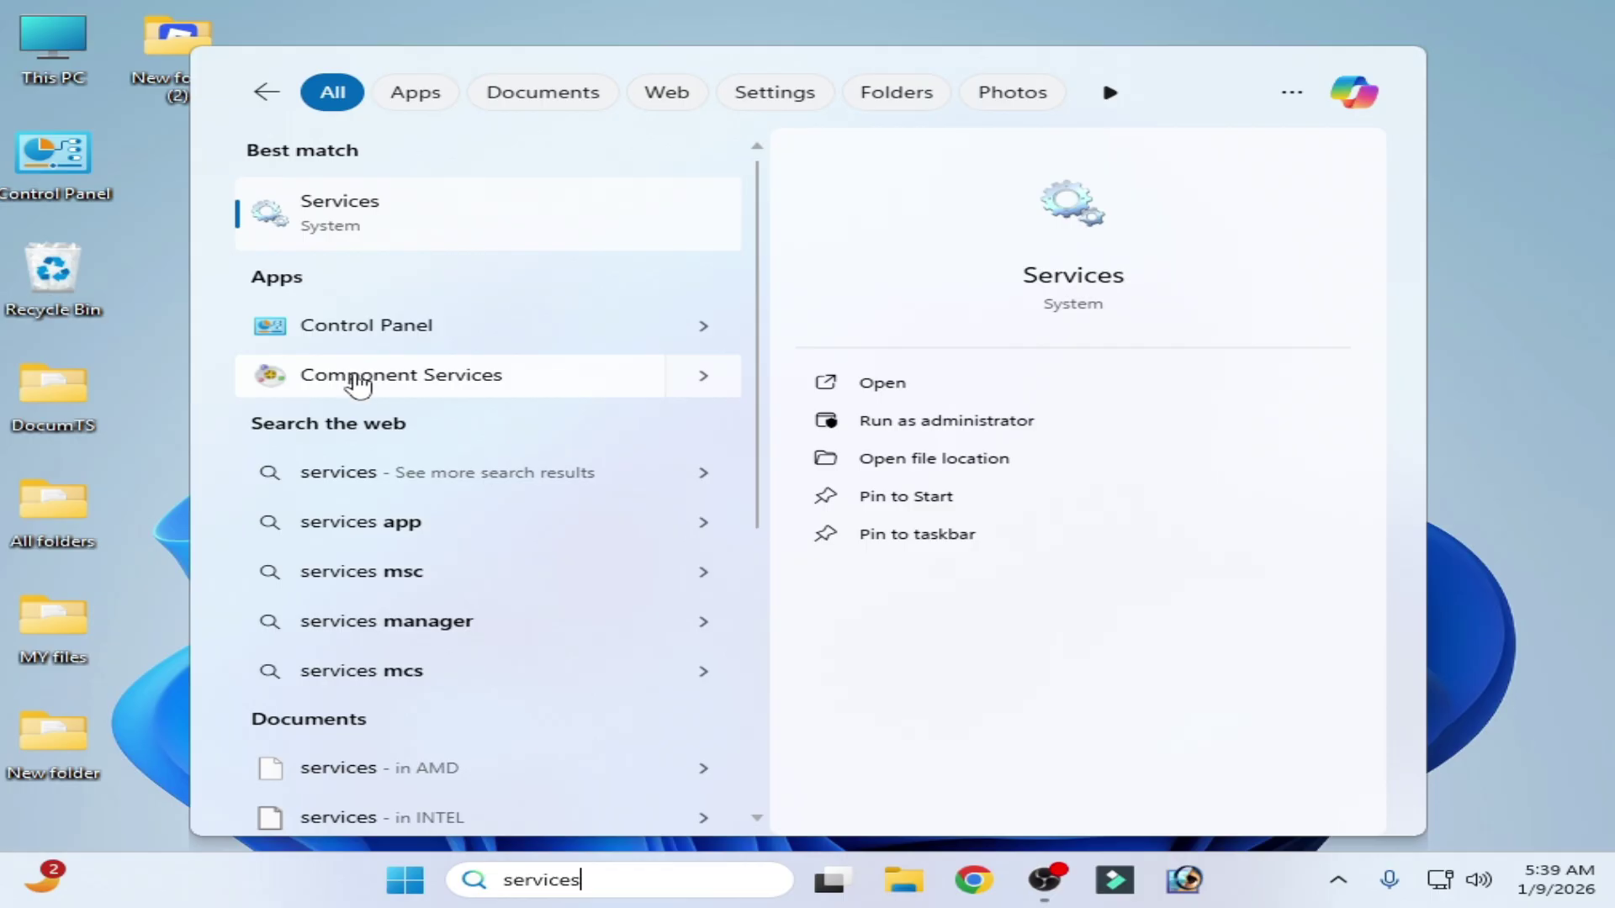
pyautogui.click(331, 227)
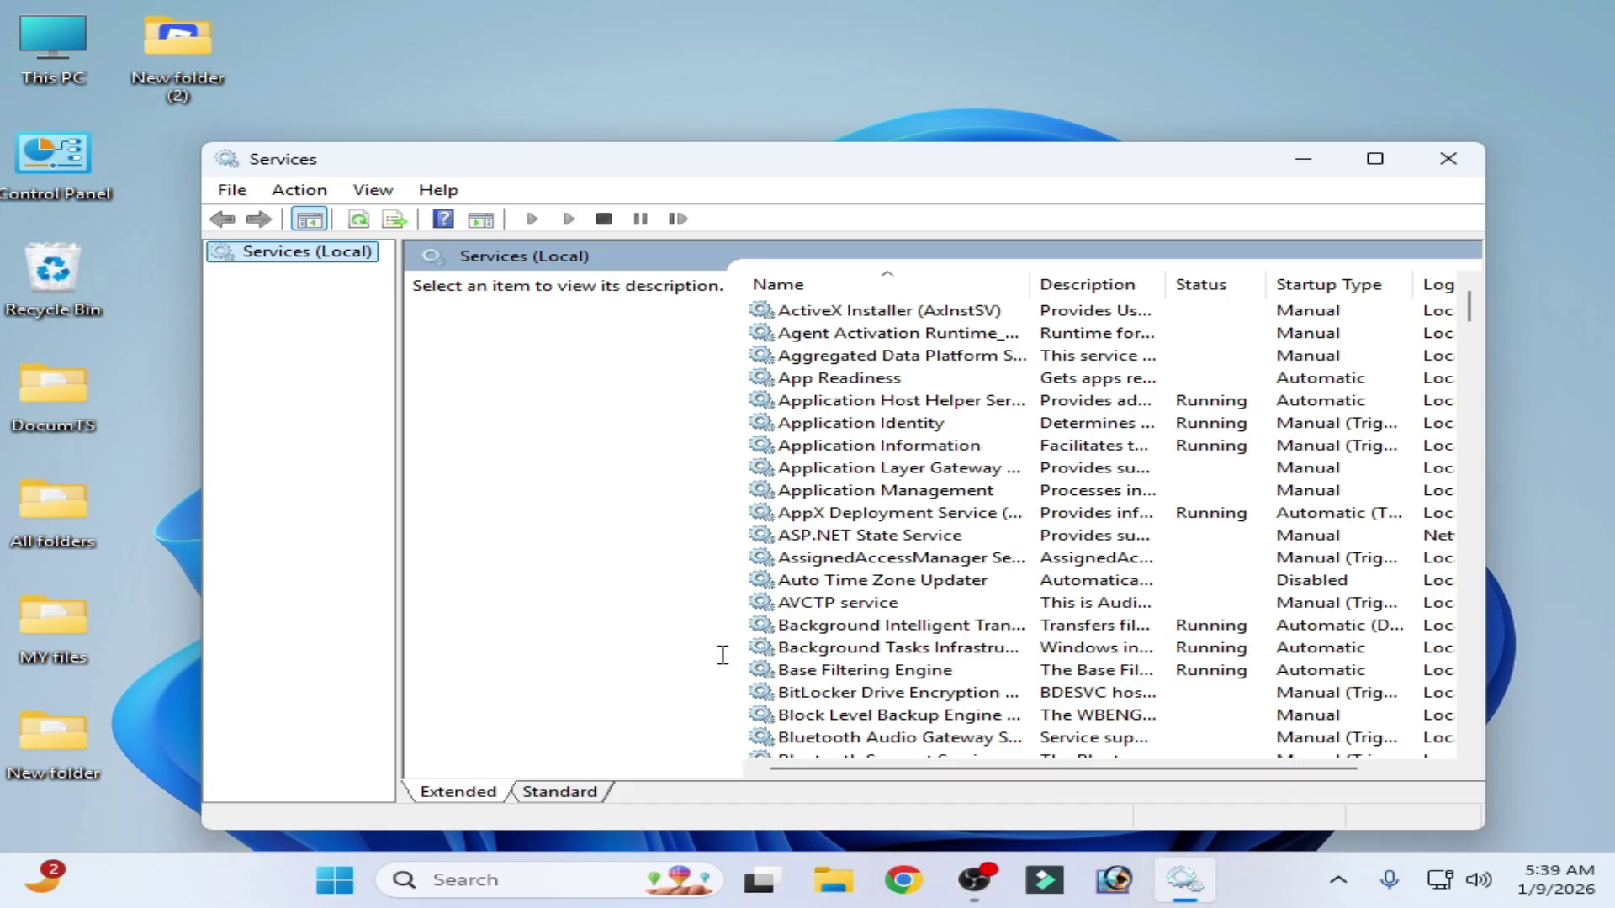
pyautogui.moveTo(1478, 324); pyautogui.dragTo(1464, 751)
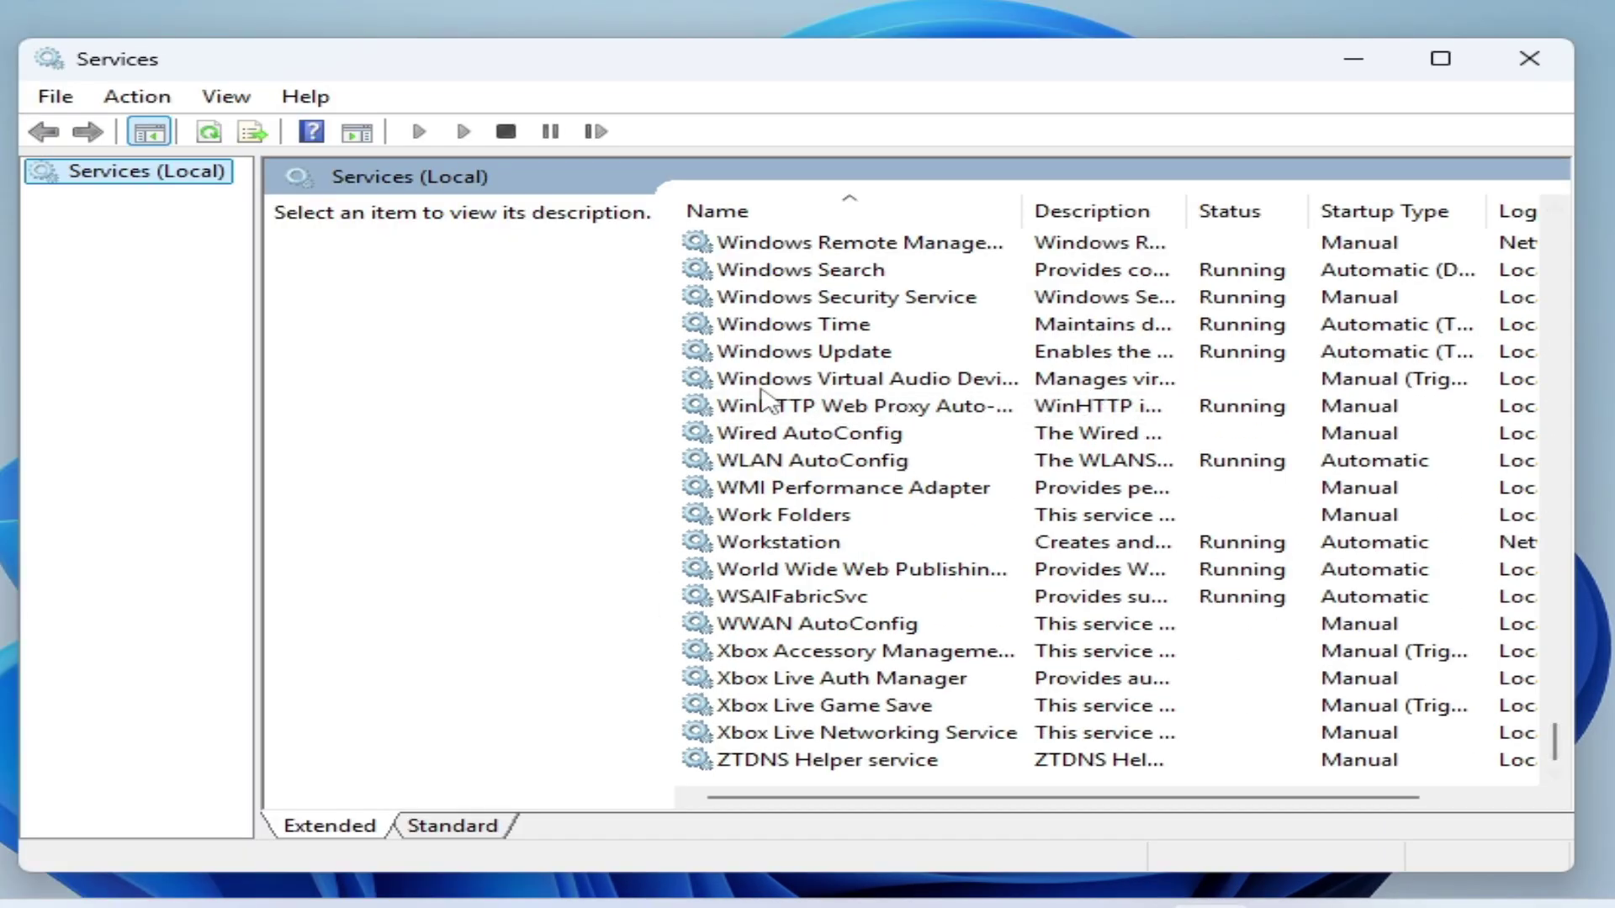
pyautogui.click(847, 402)
# Set Windows Update's startup type to Disabled, apply, stop the service, and close its properties.
pyautogui.rightClick(848, 403)
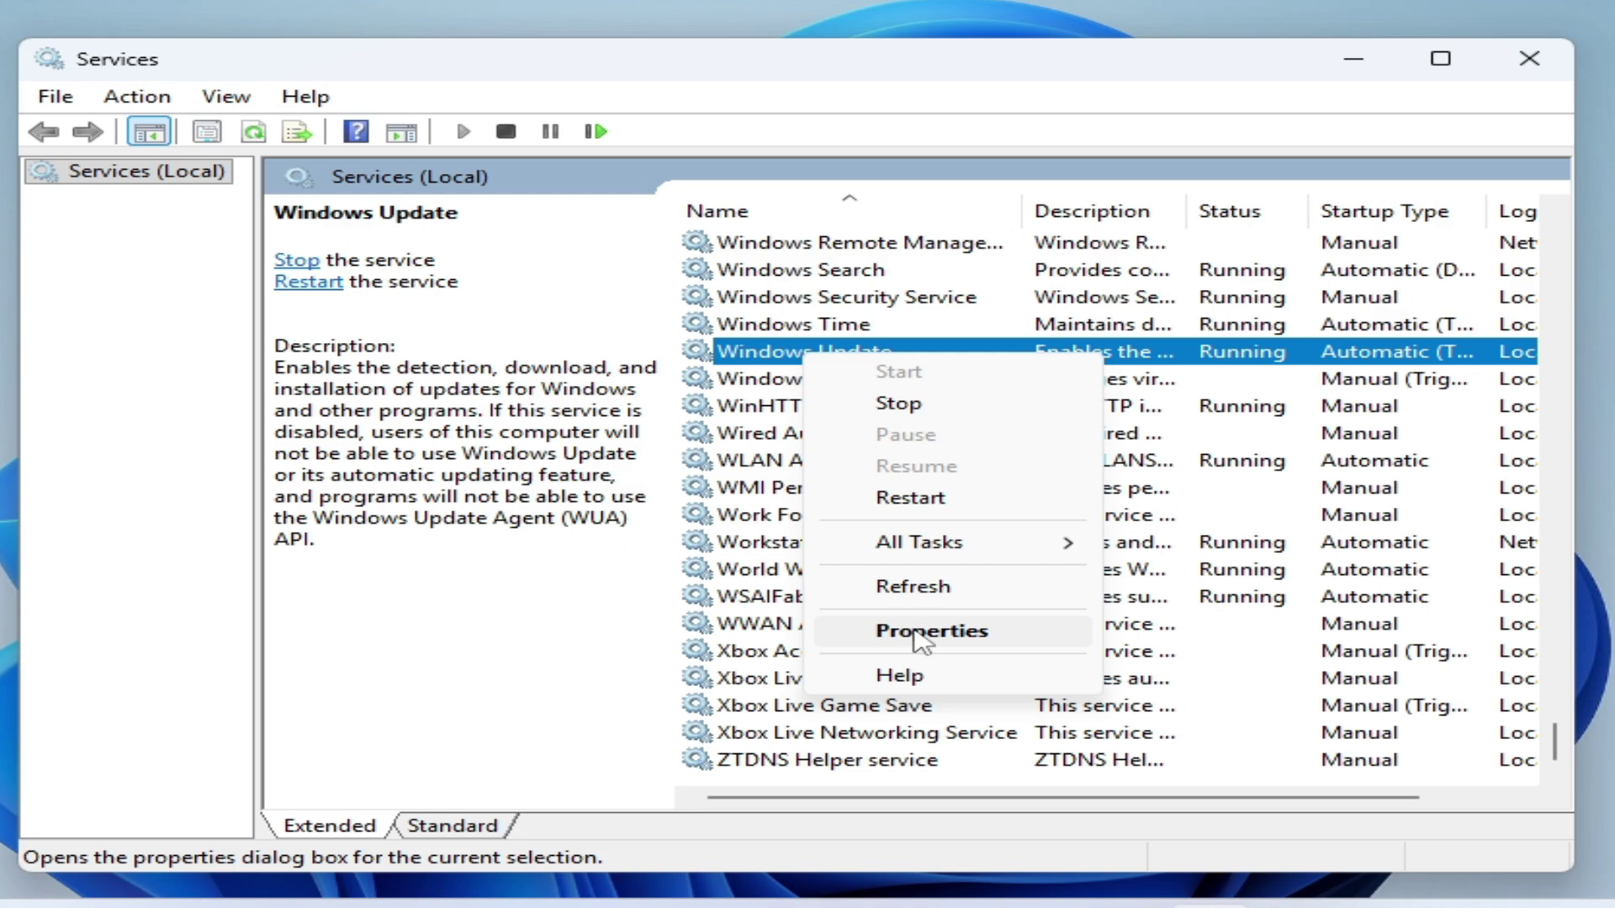
pyautogui.click(914, 631)
pyautogui.click(754, 444)
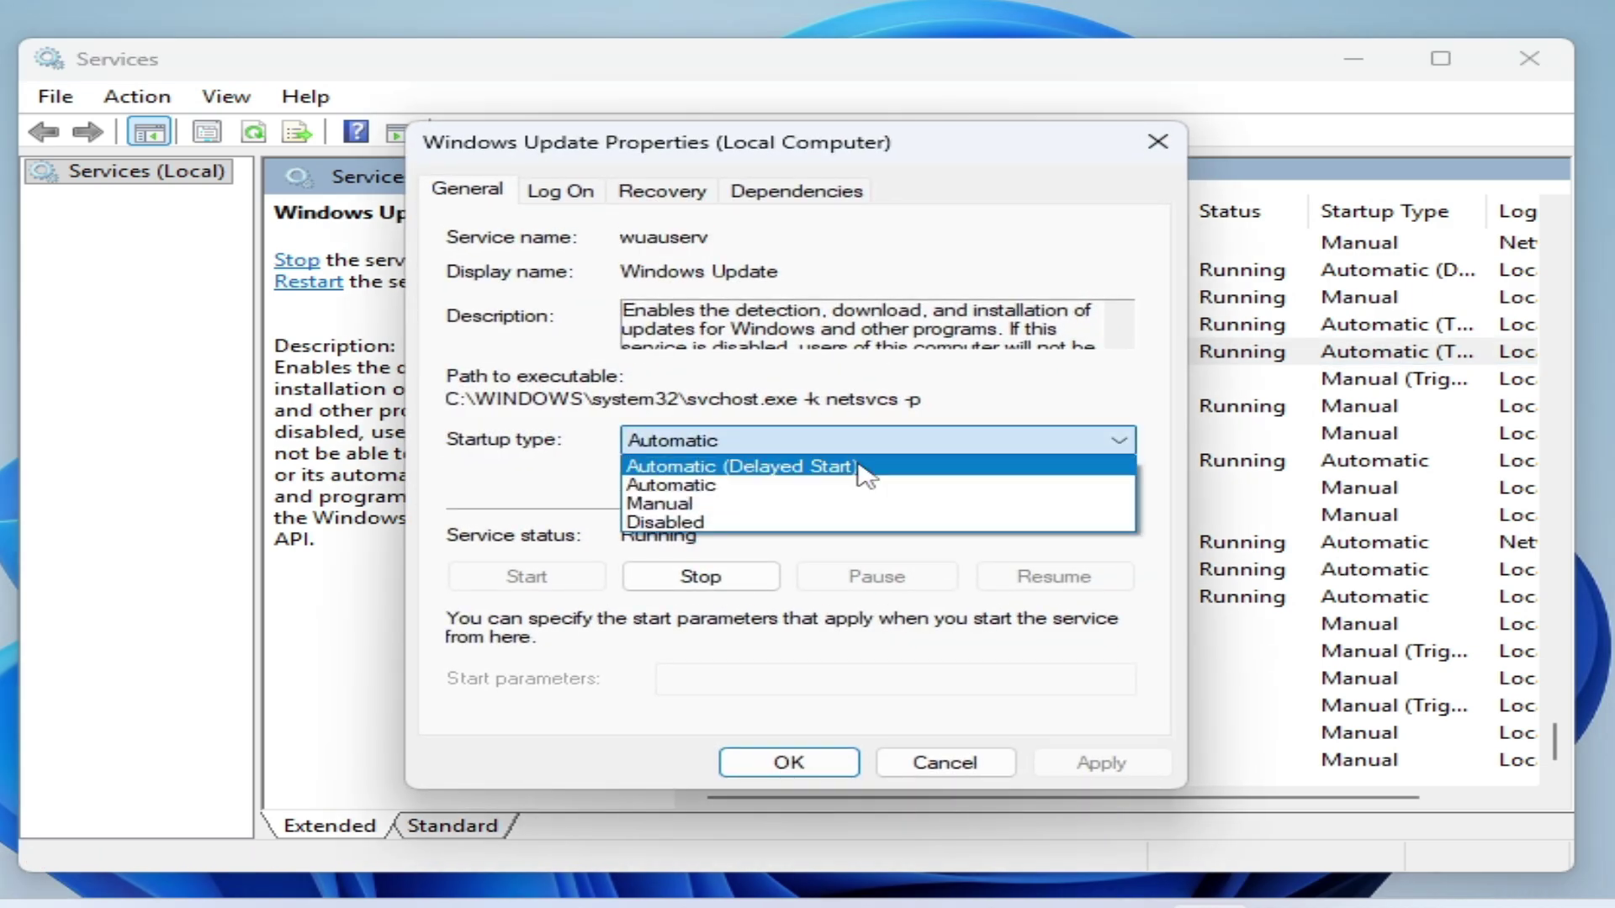
pyautogui.click(703, 523)
pyautogui.click(1086, 763)
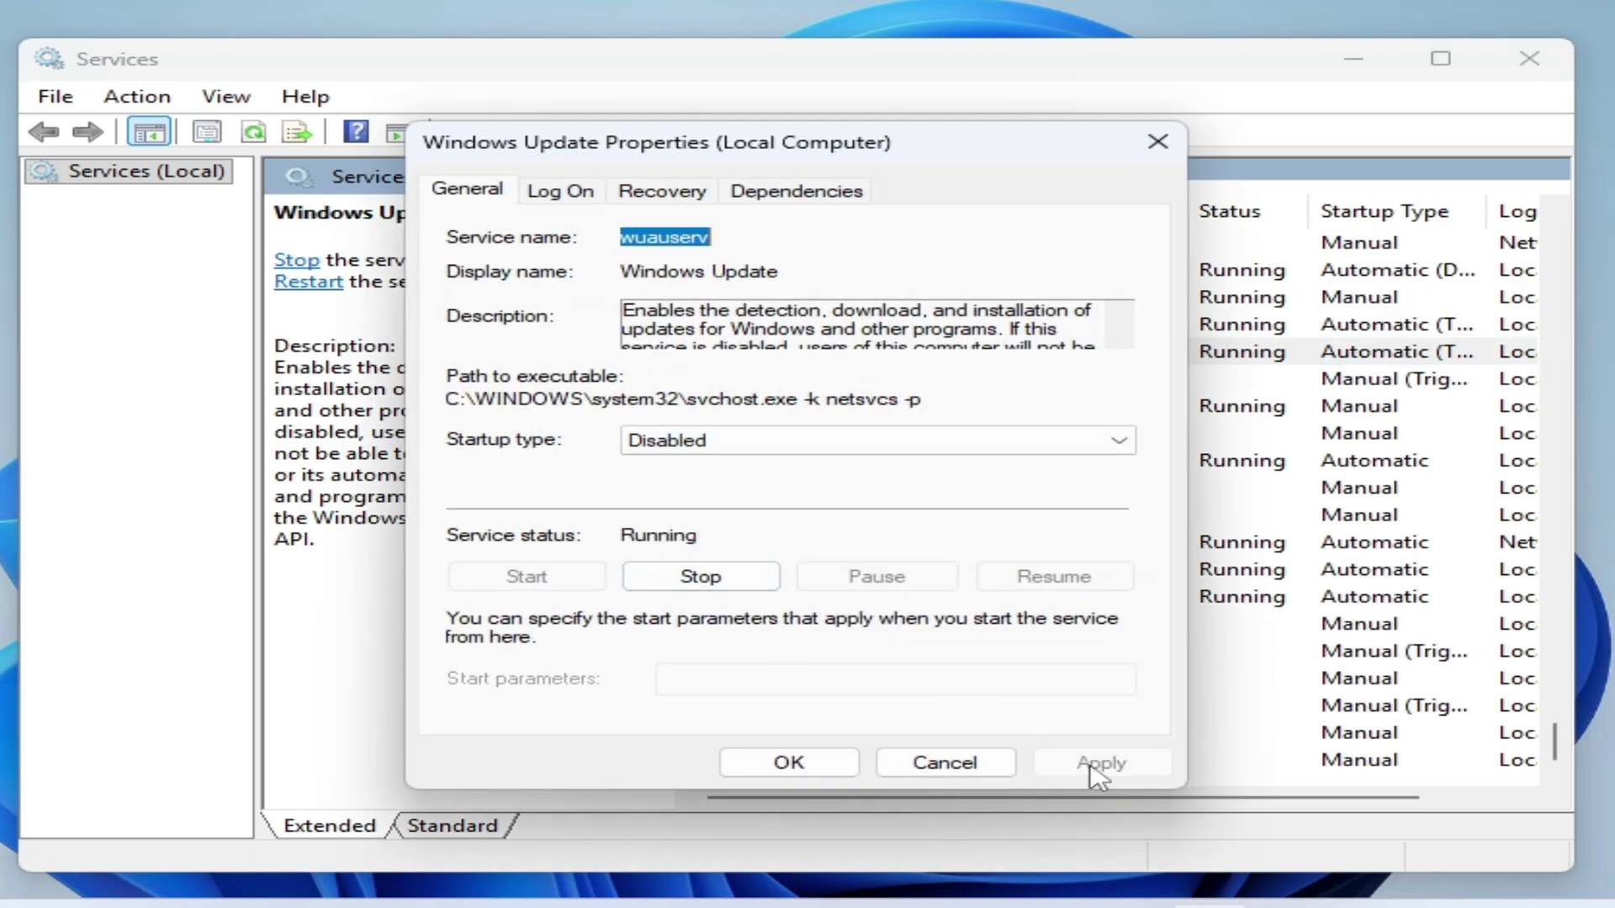
pyautogui.click(751, 574)
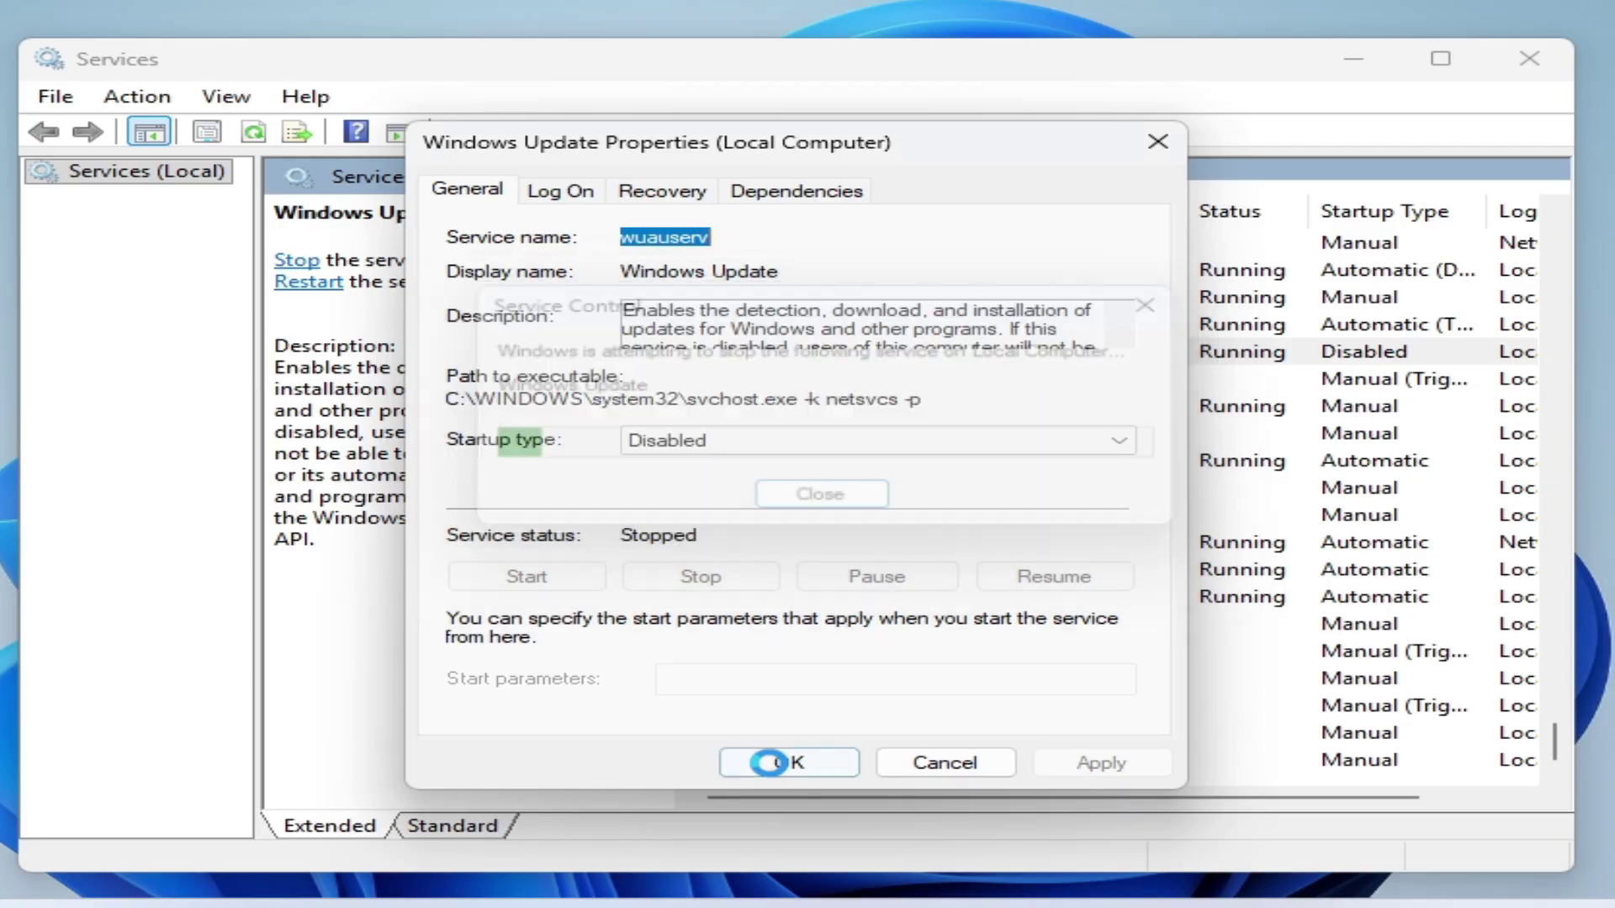
pyautogui.click(767, 763)
pyautogui.moveTo(1555, 744); pyautogui.dragTo(1566, 231)
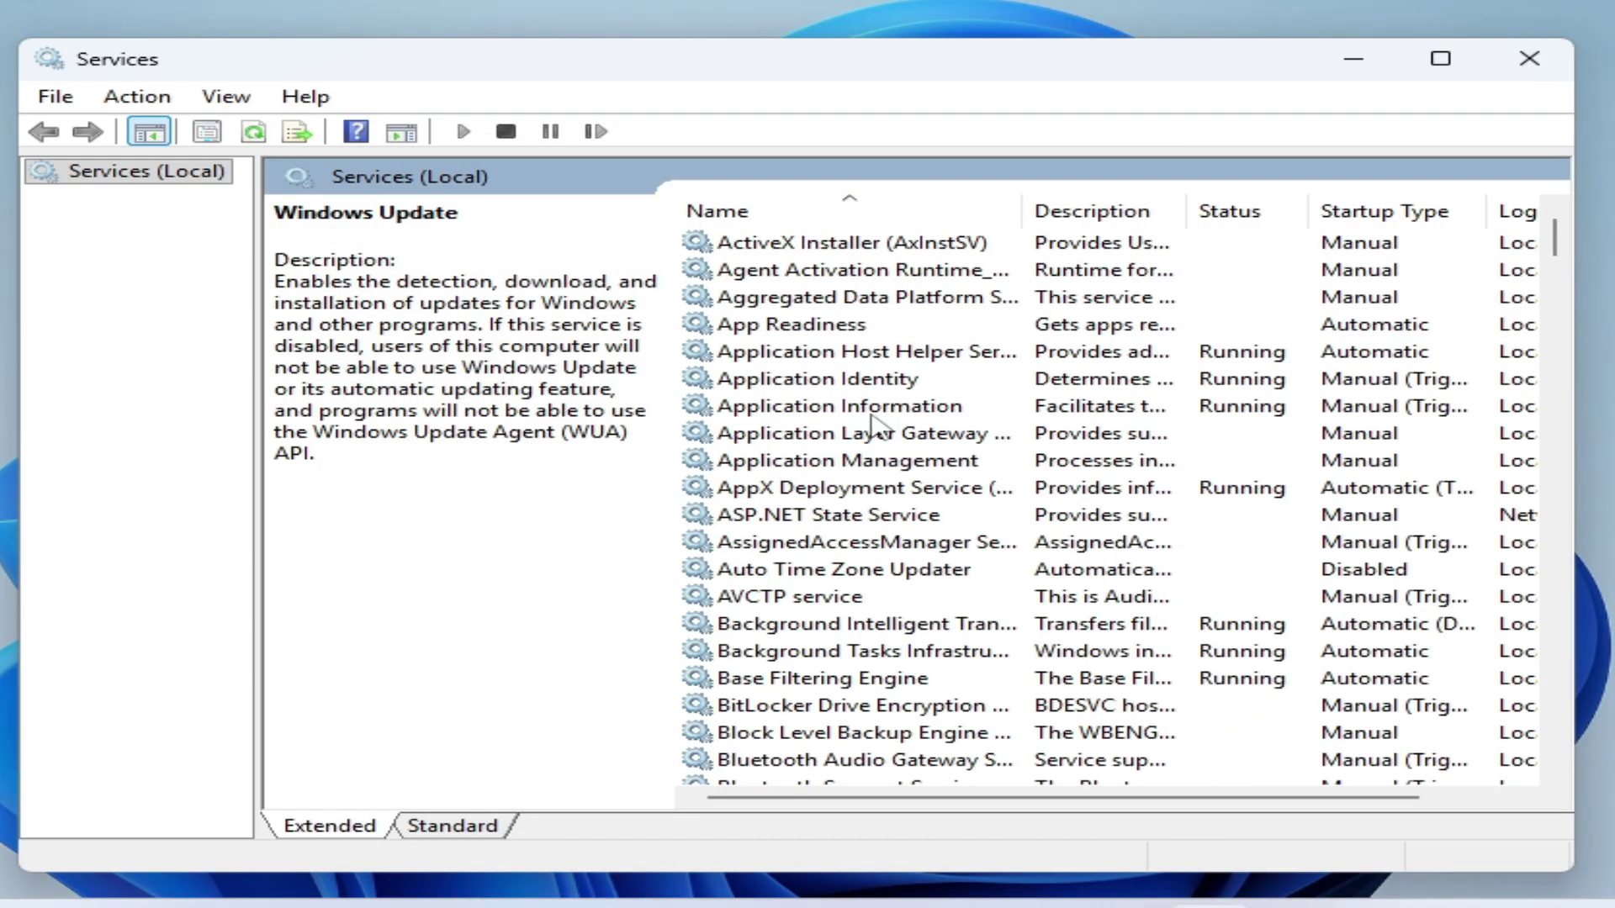
# Set Background Intelligent Transfer Service startup type to Disabled and stop the service.
pyautogui.click(799, 627)
pyautogui.rightClick(843, 624)
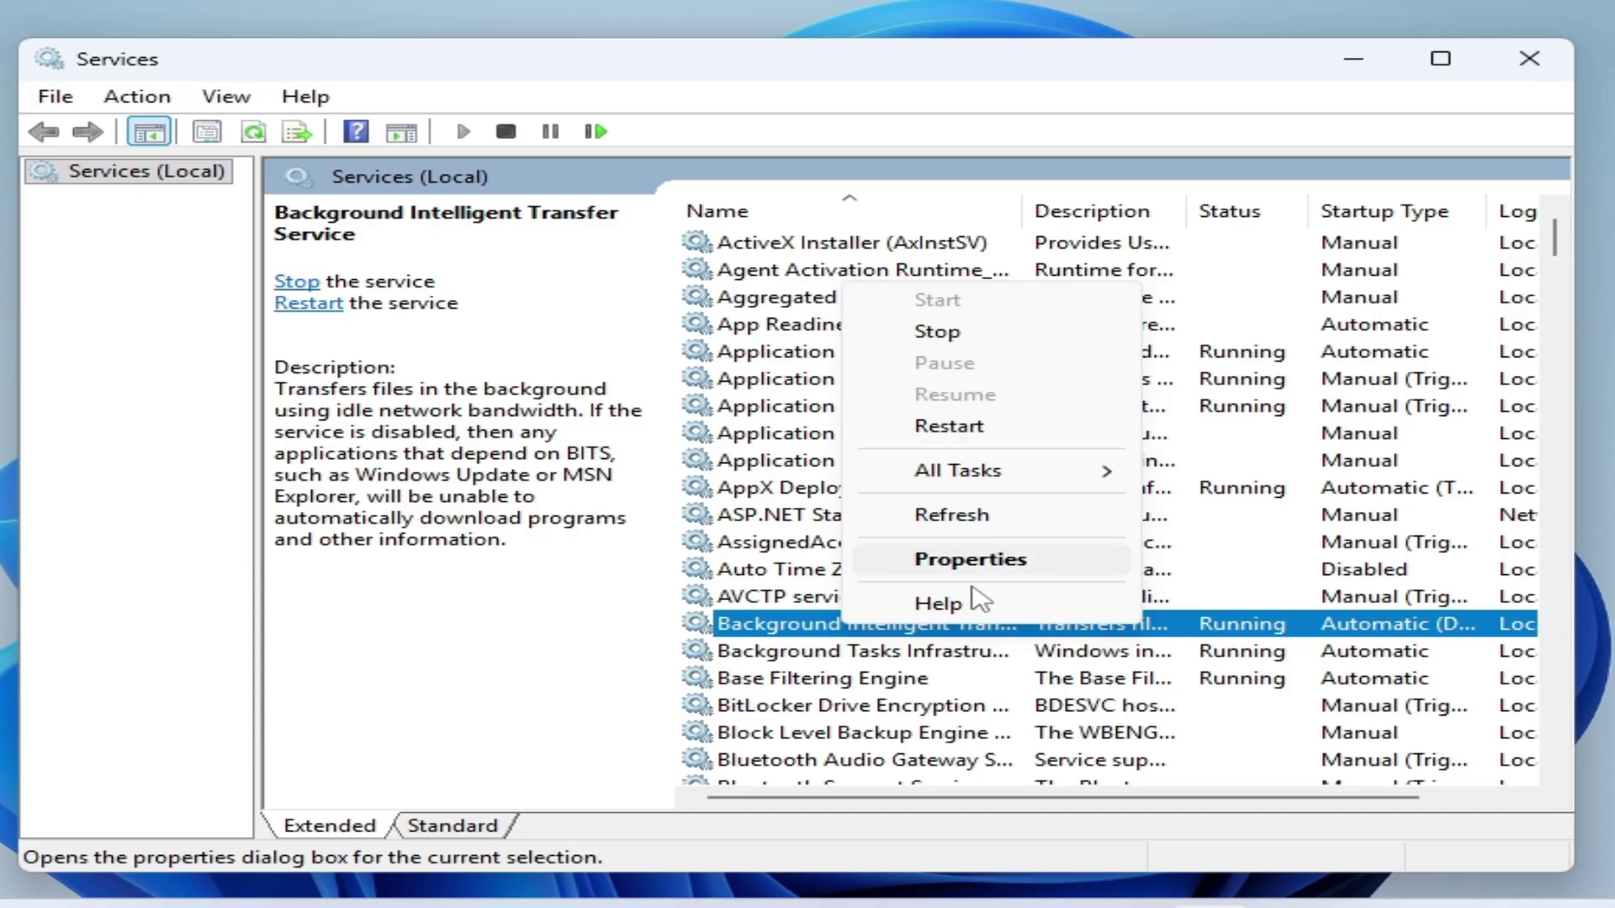
pyautogui.click(979, 562)
pyautogui.click(735, 439)
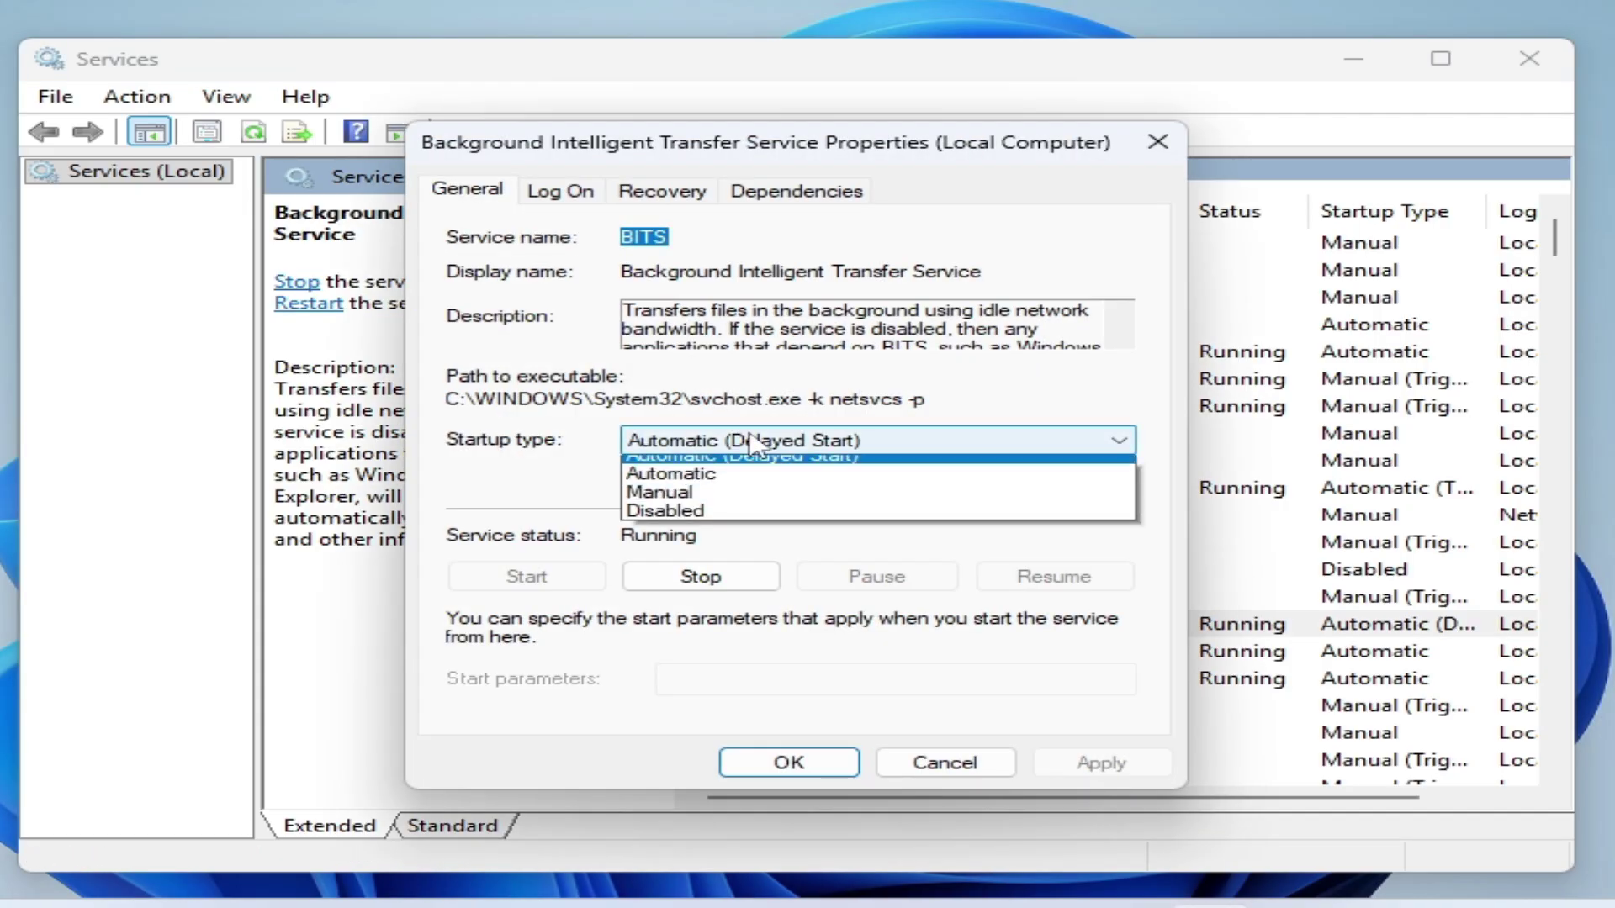
pyautogui.click(685, 525)
pyautogui.click(1098, 762)
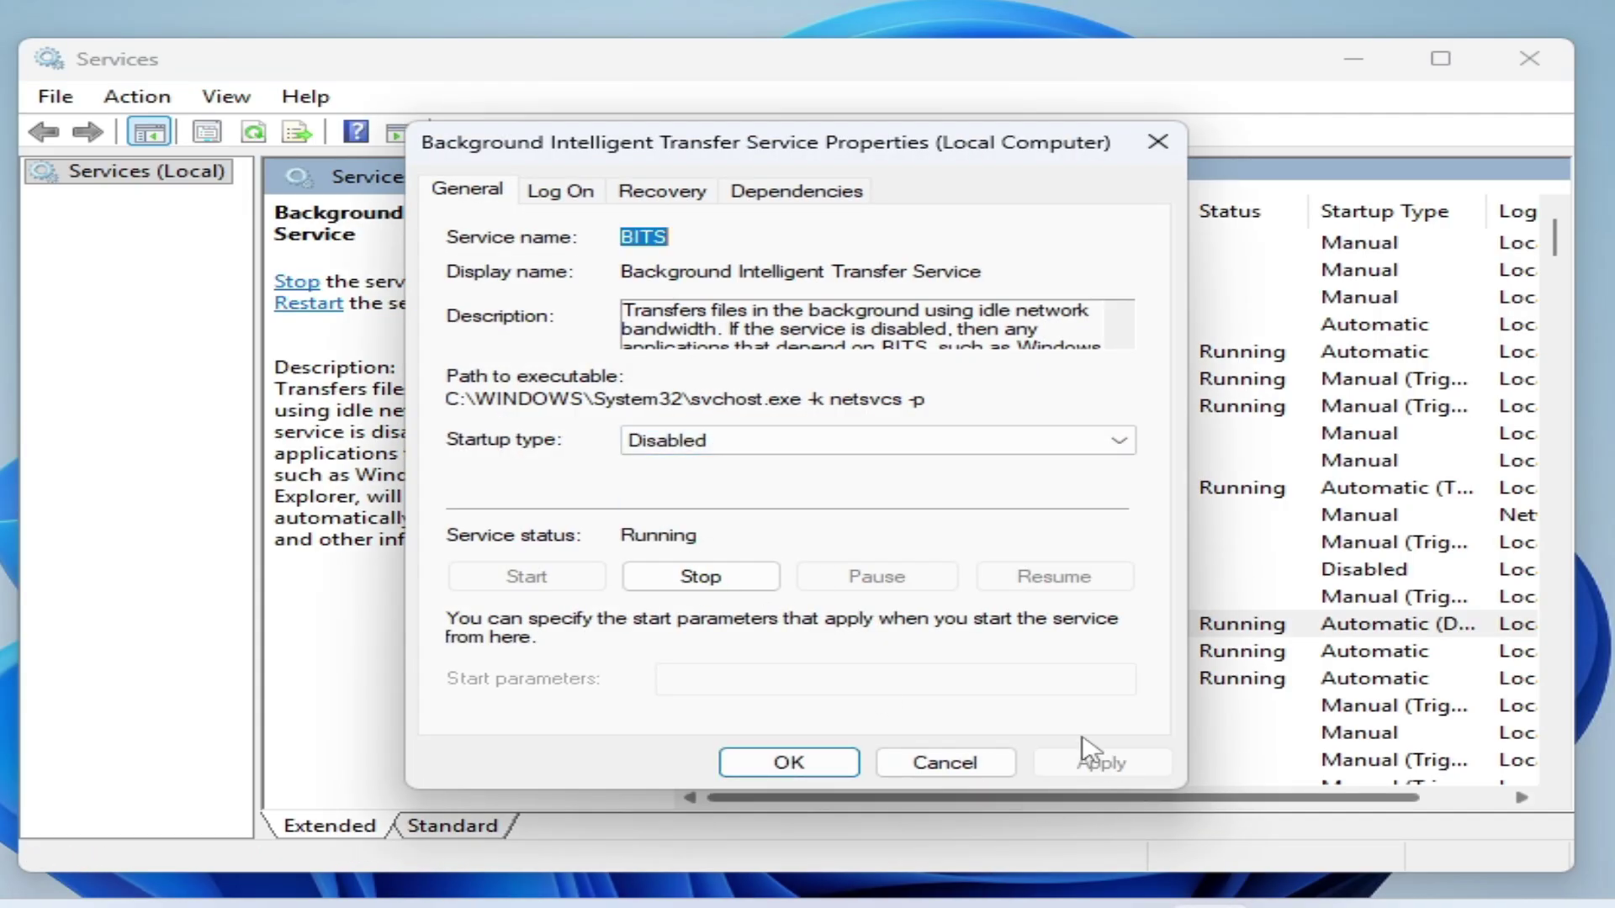
pyautogui.click(737, 580)
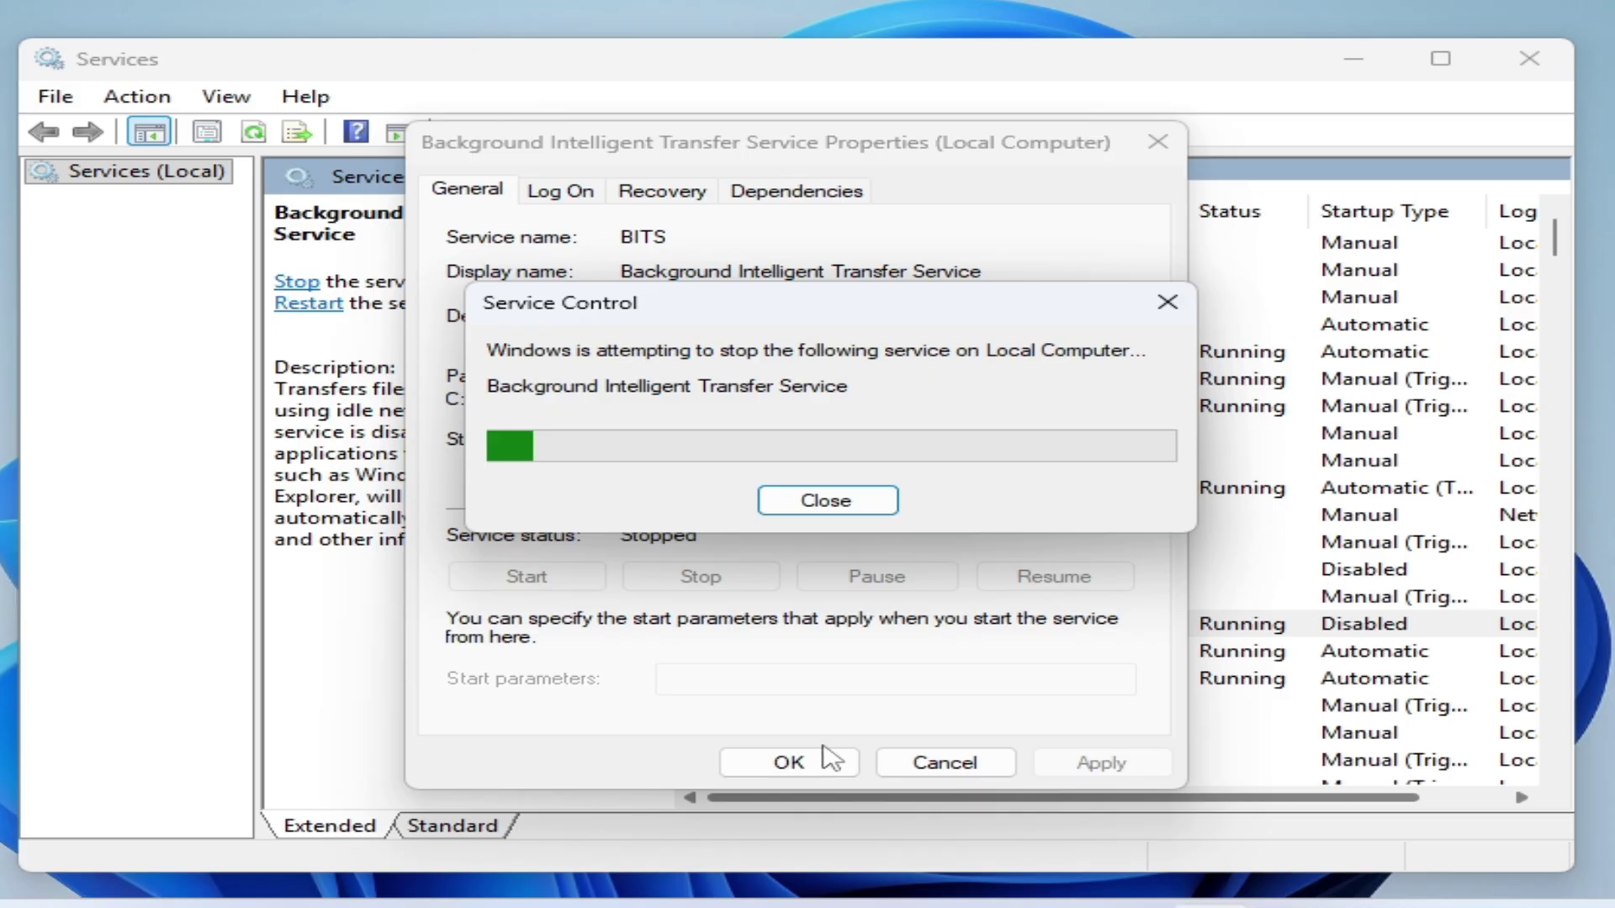
pyautogui.click(788, 762)
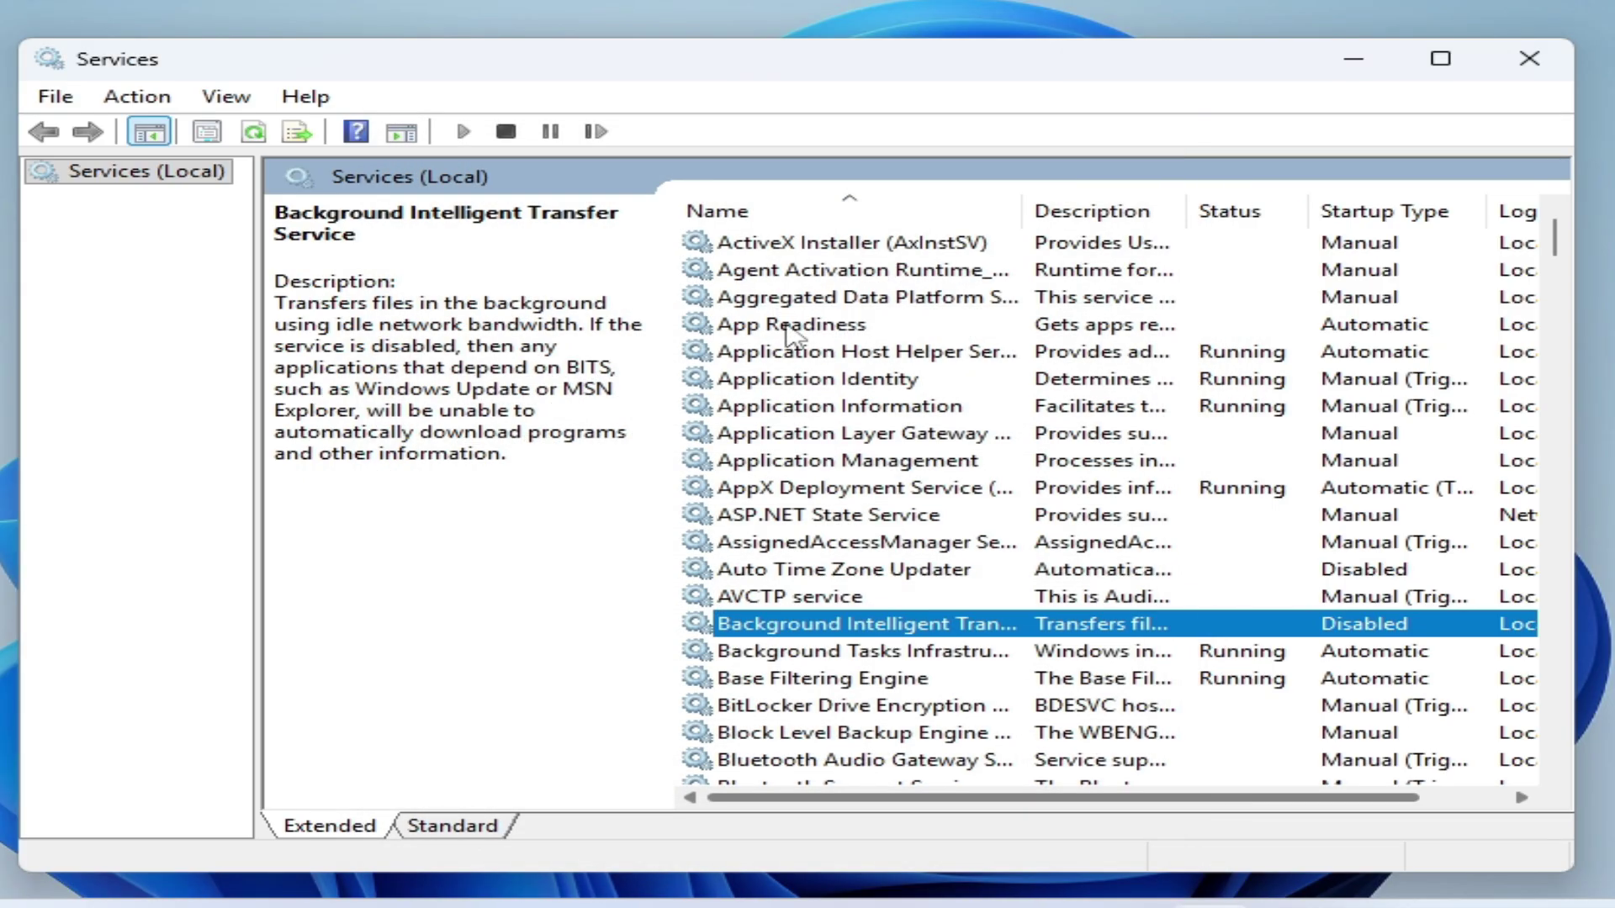
# Set the App Readiness service startup type to Disabled and close its properties.
pyautogui.rightClick(791, 332)
pyautogui.click(946, 602)
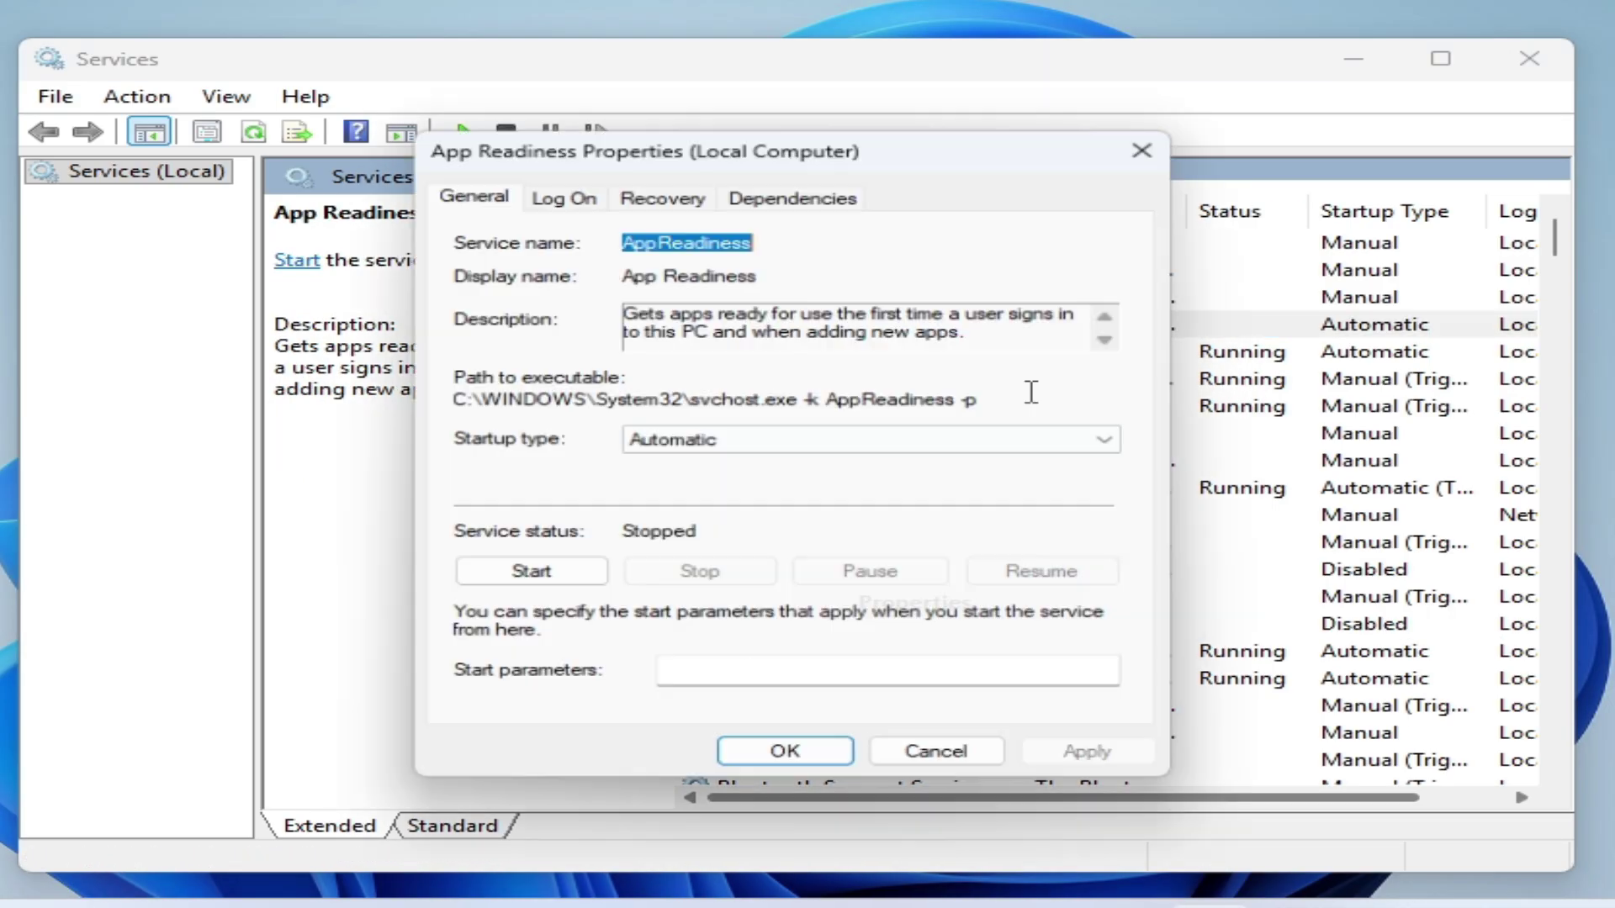
pyautogui.click(850, 440)
pyautogui.click(716, 522)
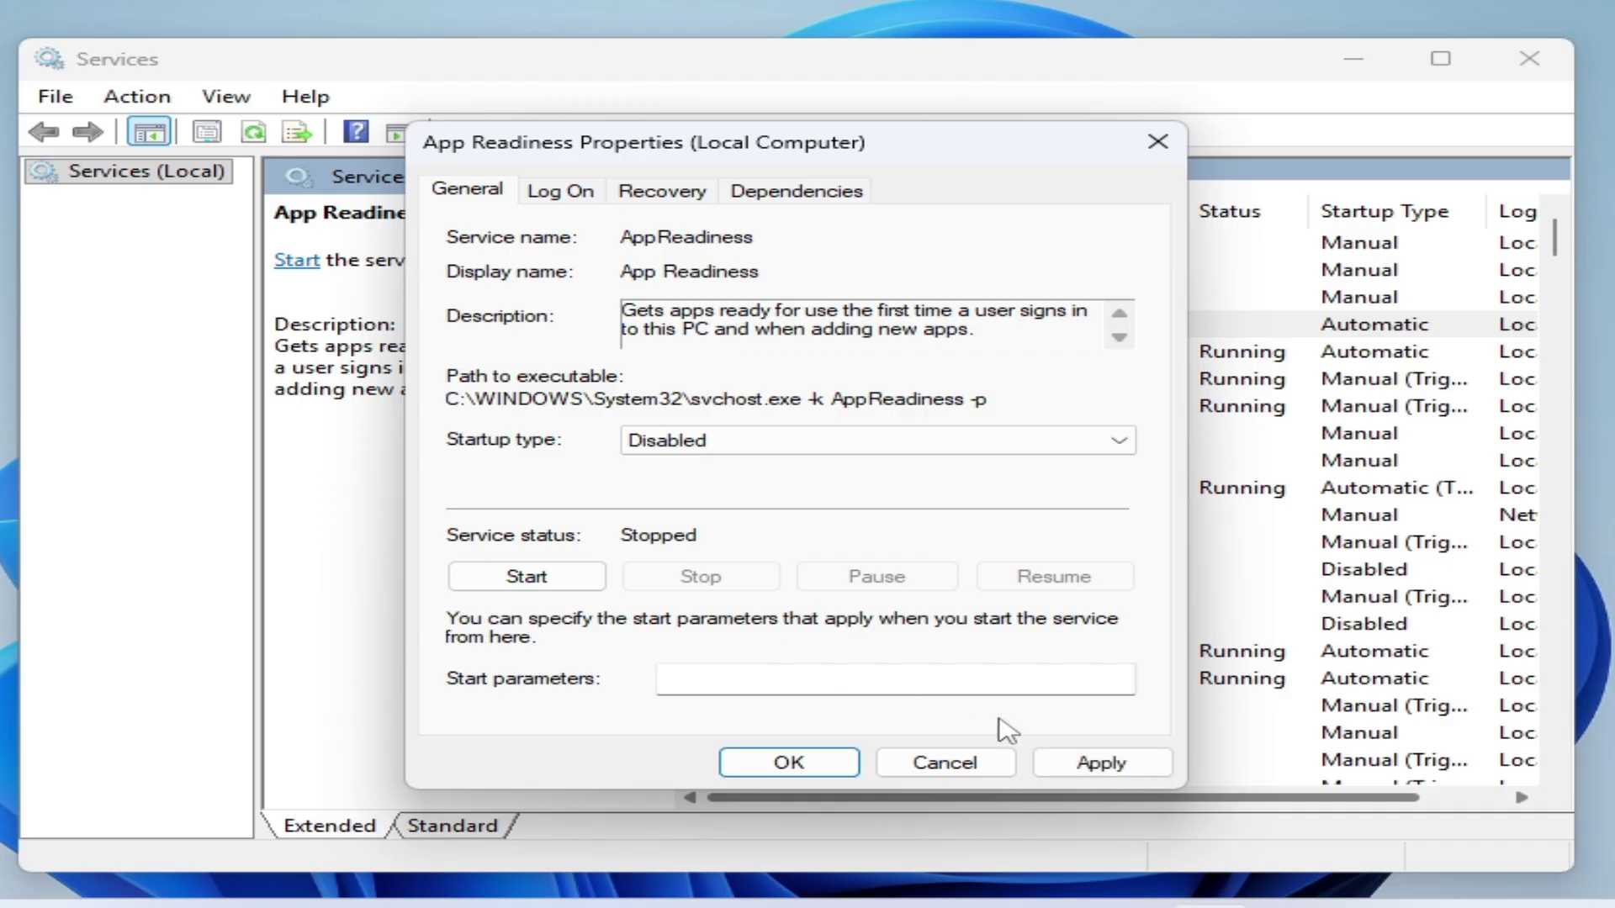
pyautogui.click(1100, 764)
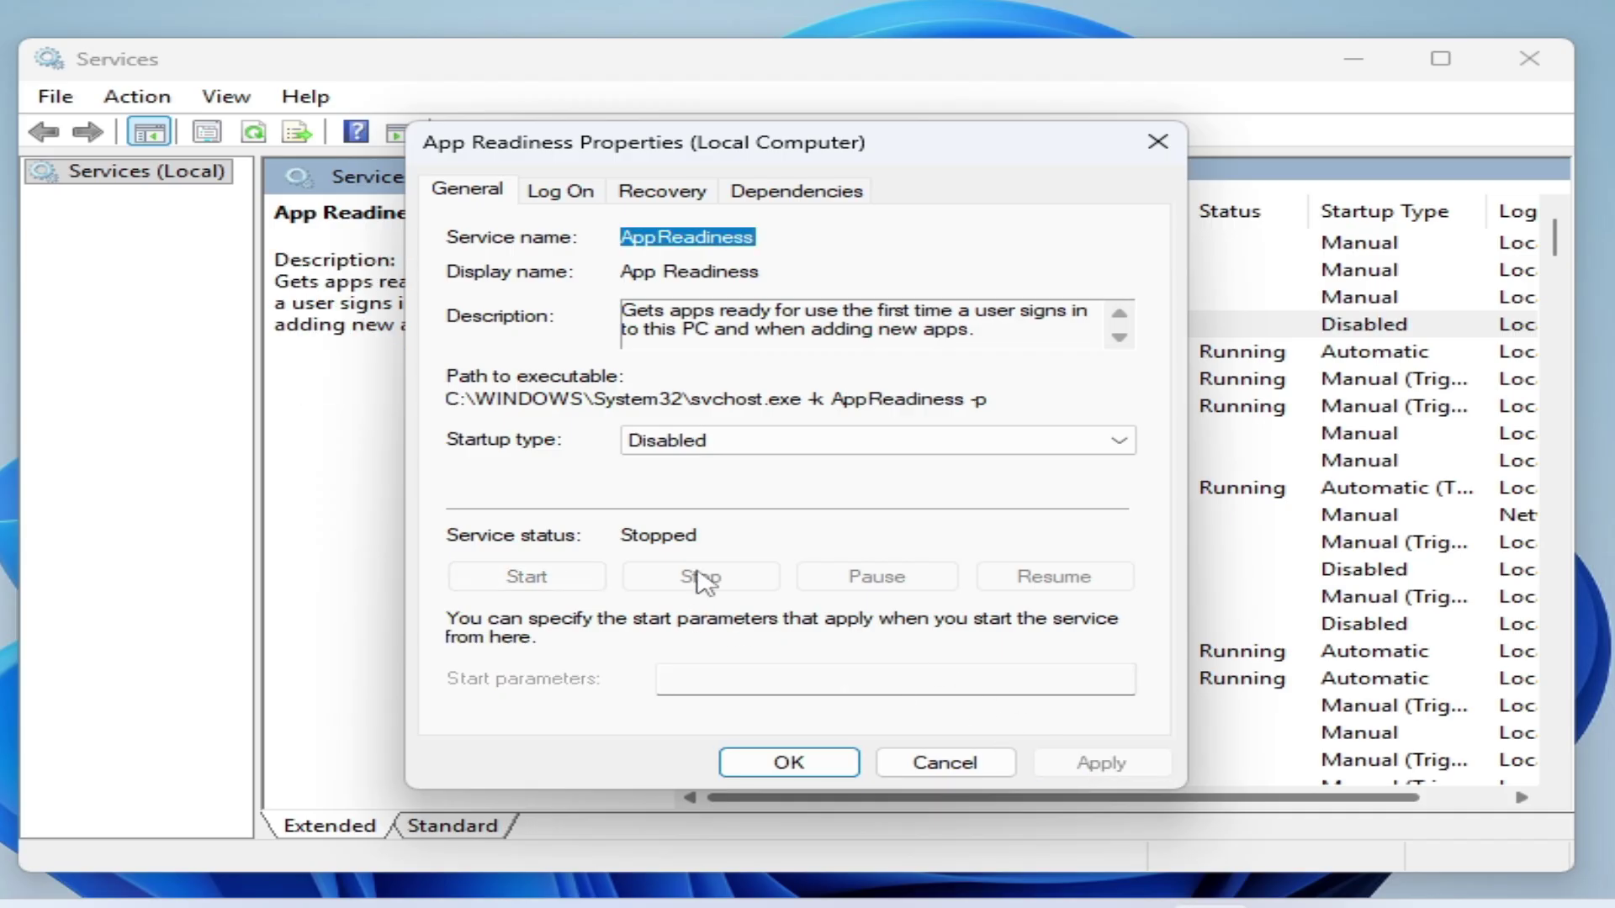
pyautogui.click(782, 762)
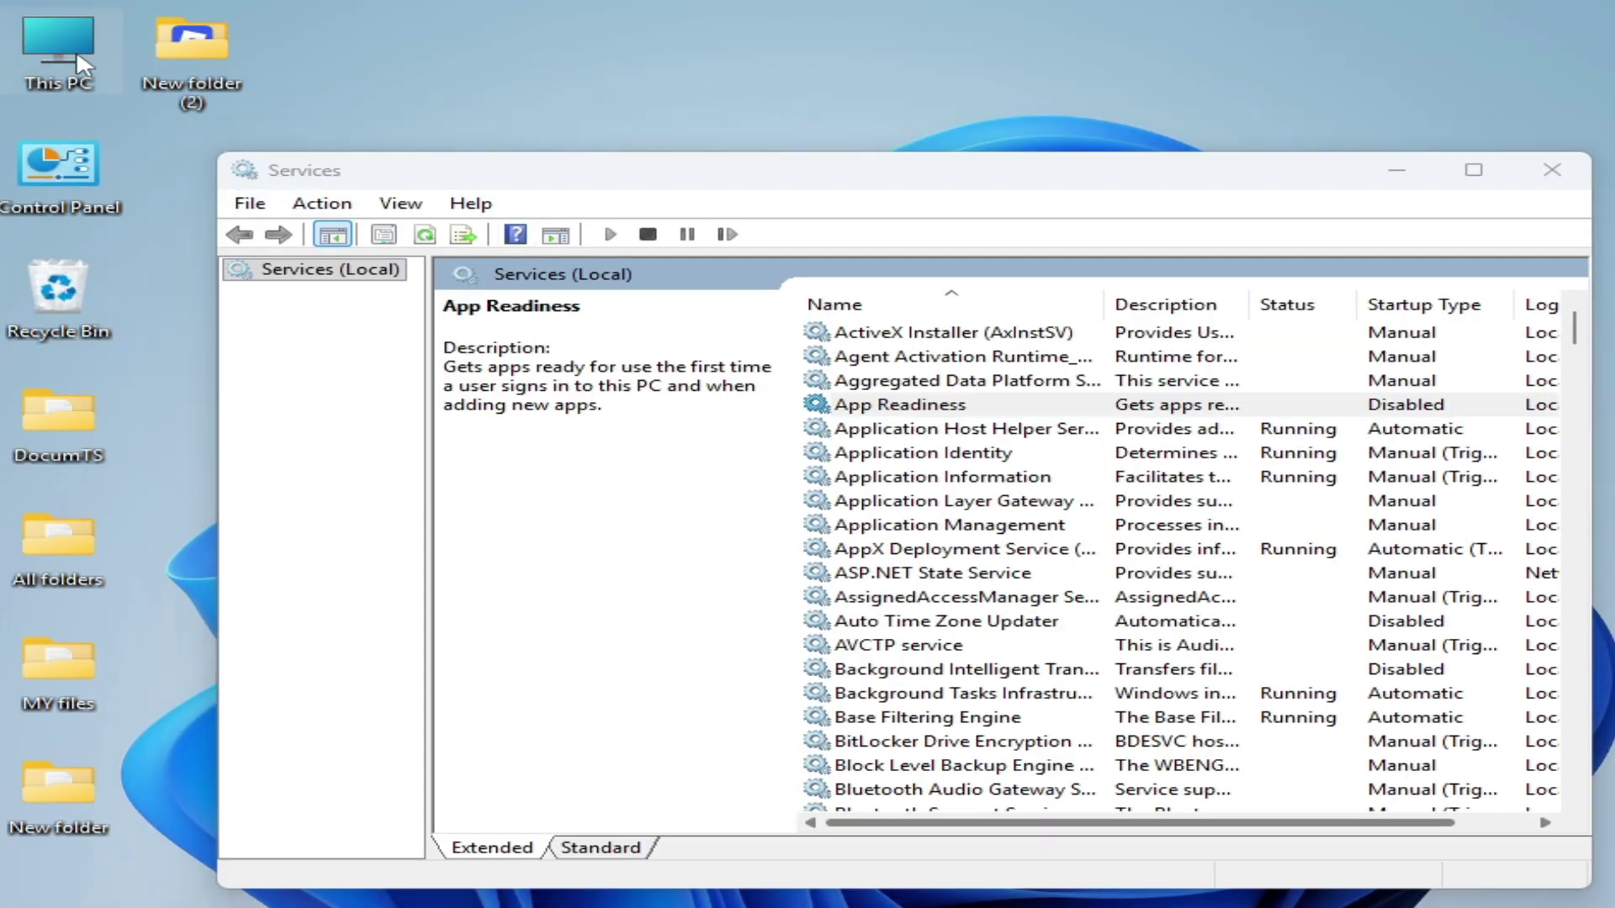
# Browse from This PC to Local Disk (C:) > Windows in File Explorer.
pyautogui.doubleClick(76, 49)
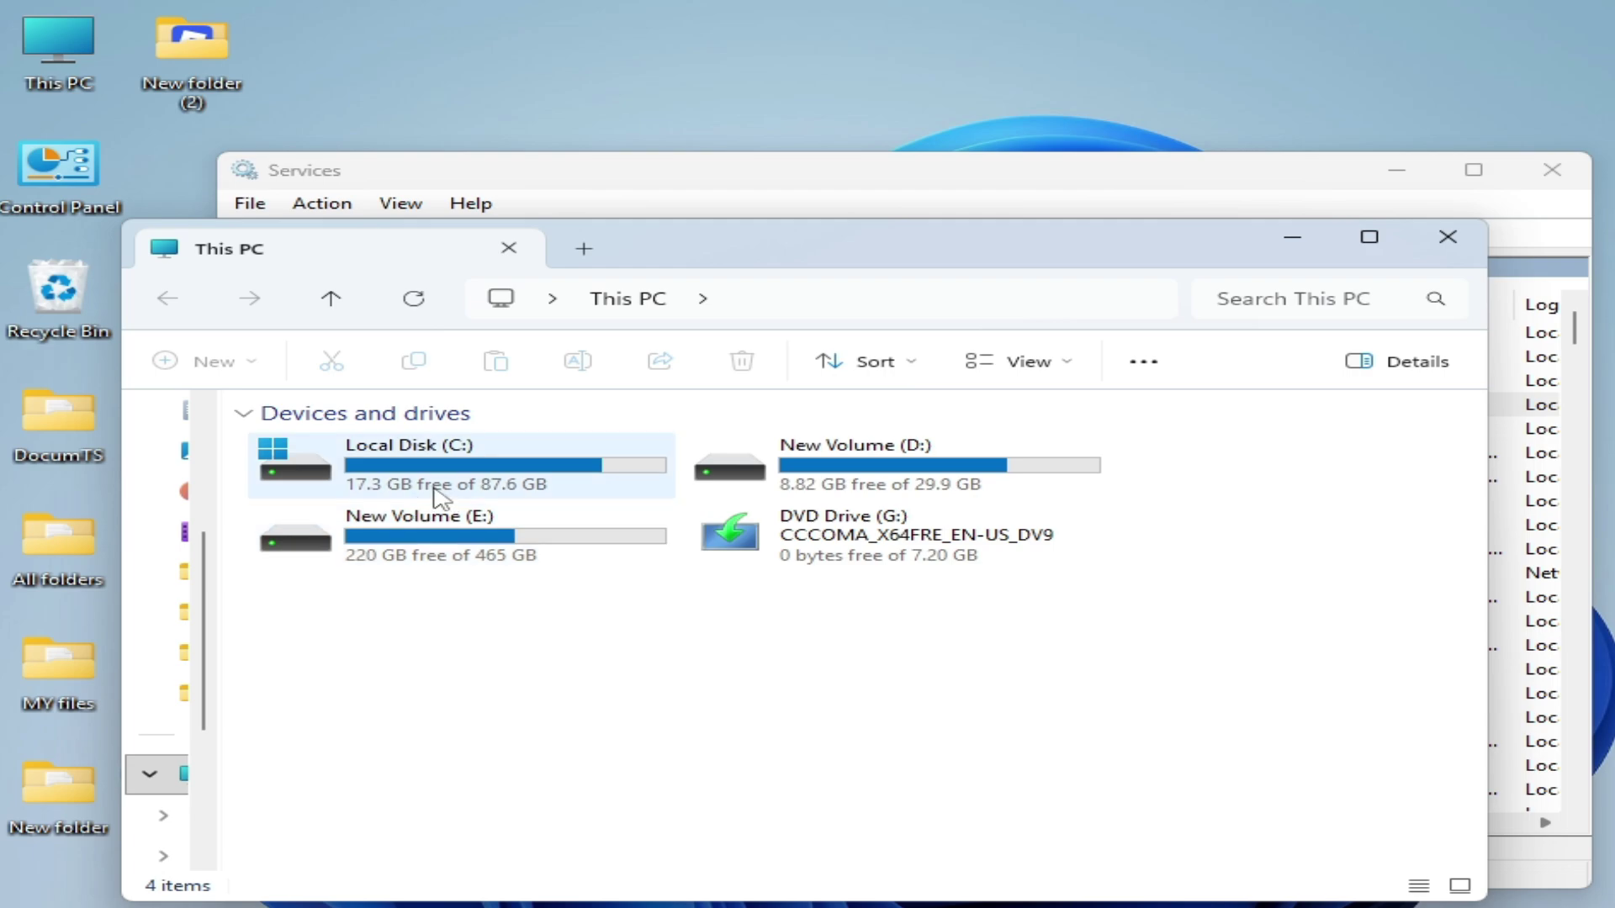
pyautogui.doubleClick(429, 486)
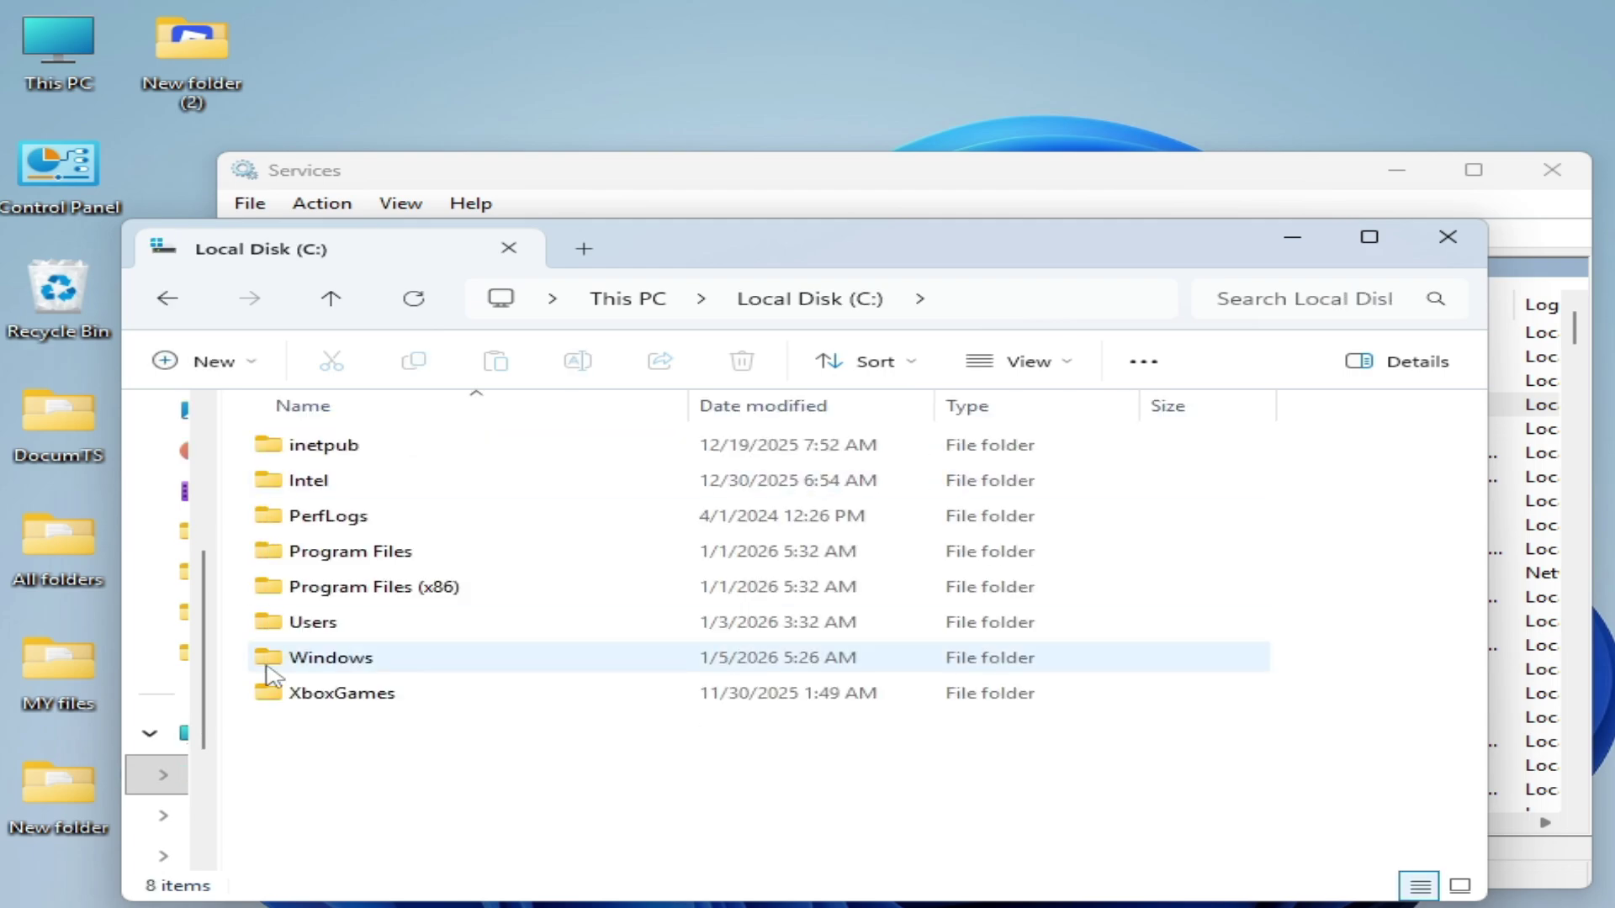
pyautogui.doubleClick(361, 664)
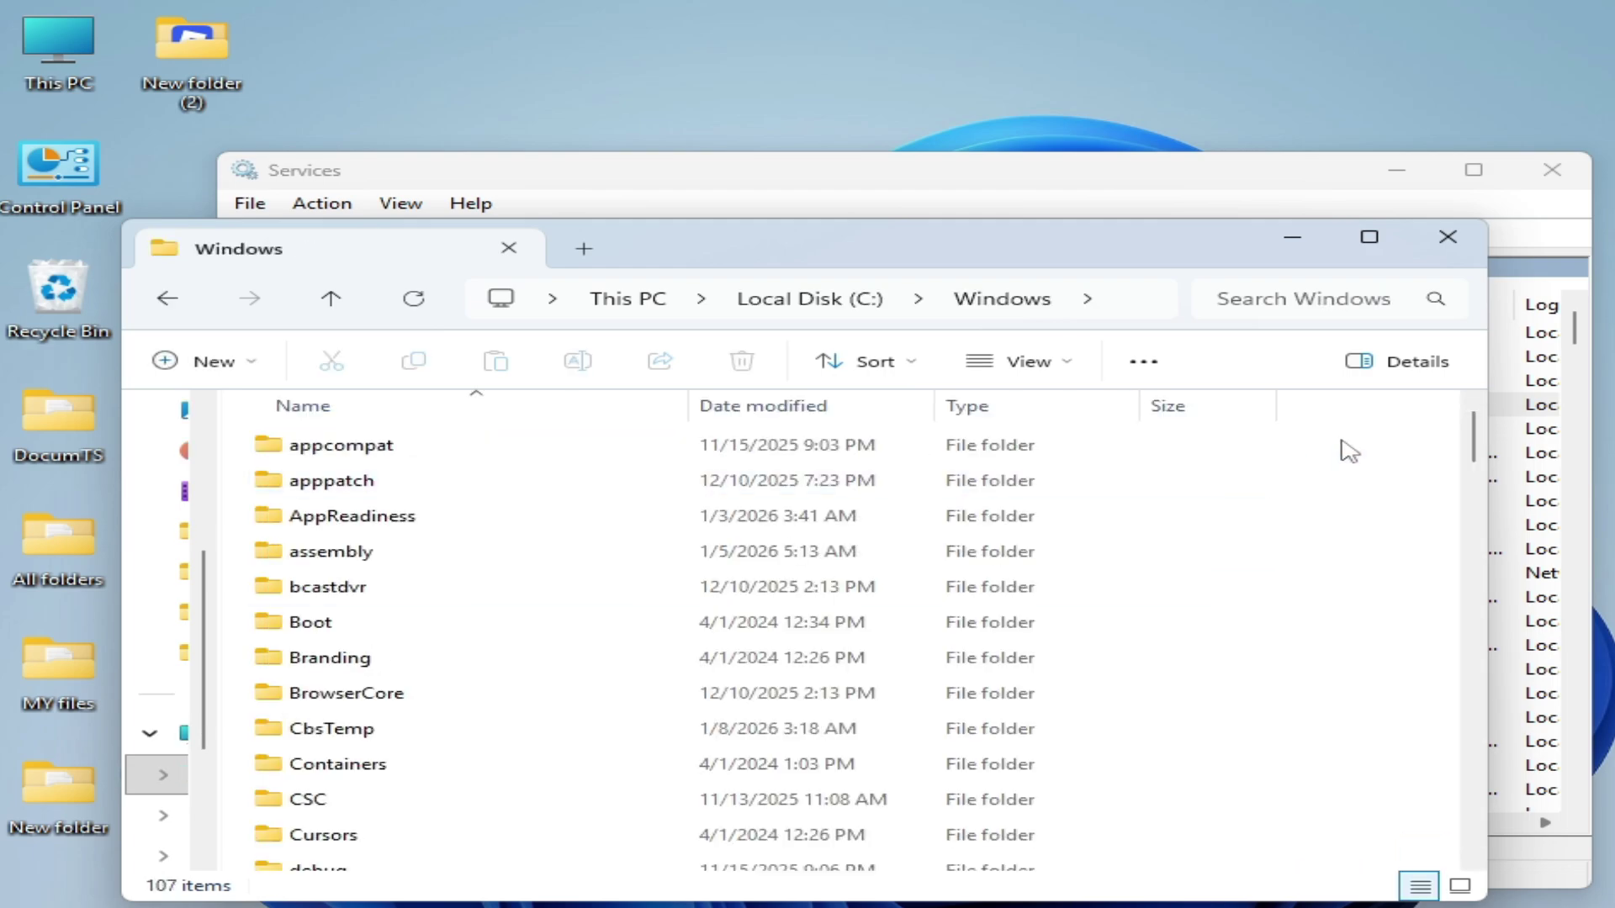
pyautogui.moveTo(1471, 455); pyautogui.dragTo(1468, 654)
# Delete the SoftwareDistribution folder and close File Explorer.
pyautogui.click(370, 740)
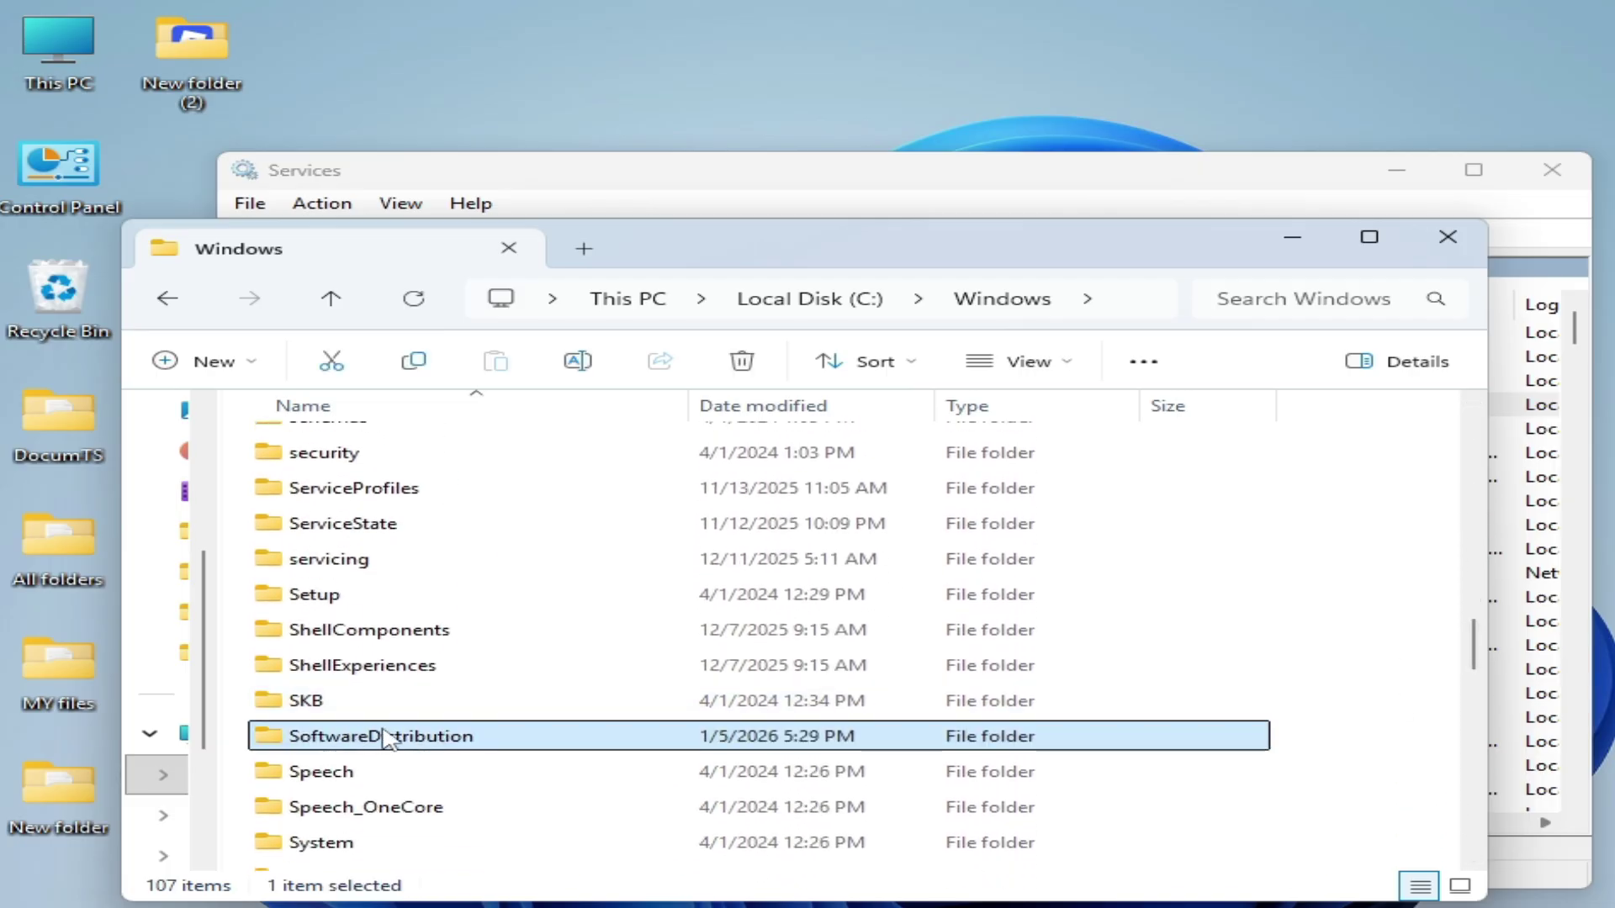
pyautogui.rightClick(372, 743)
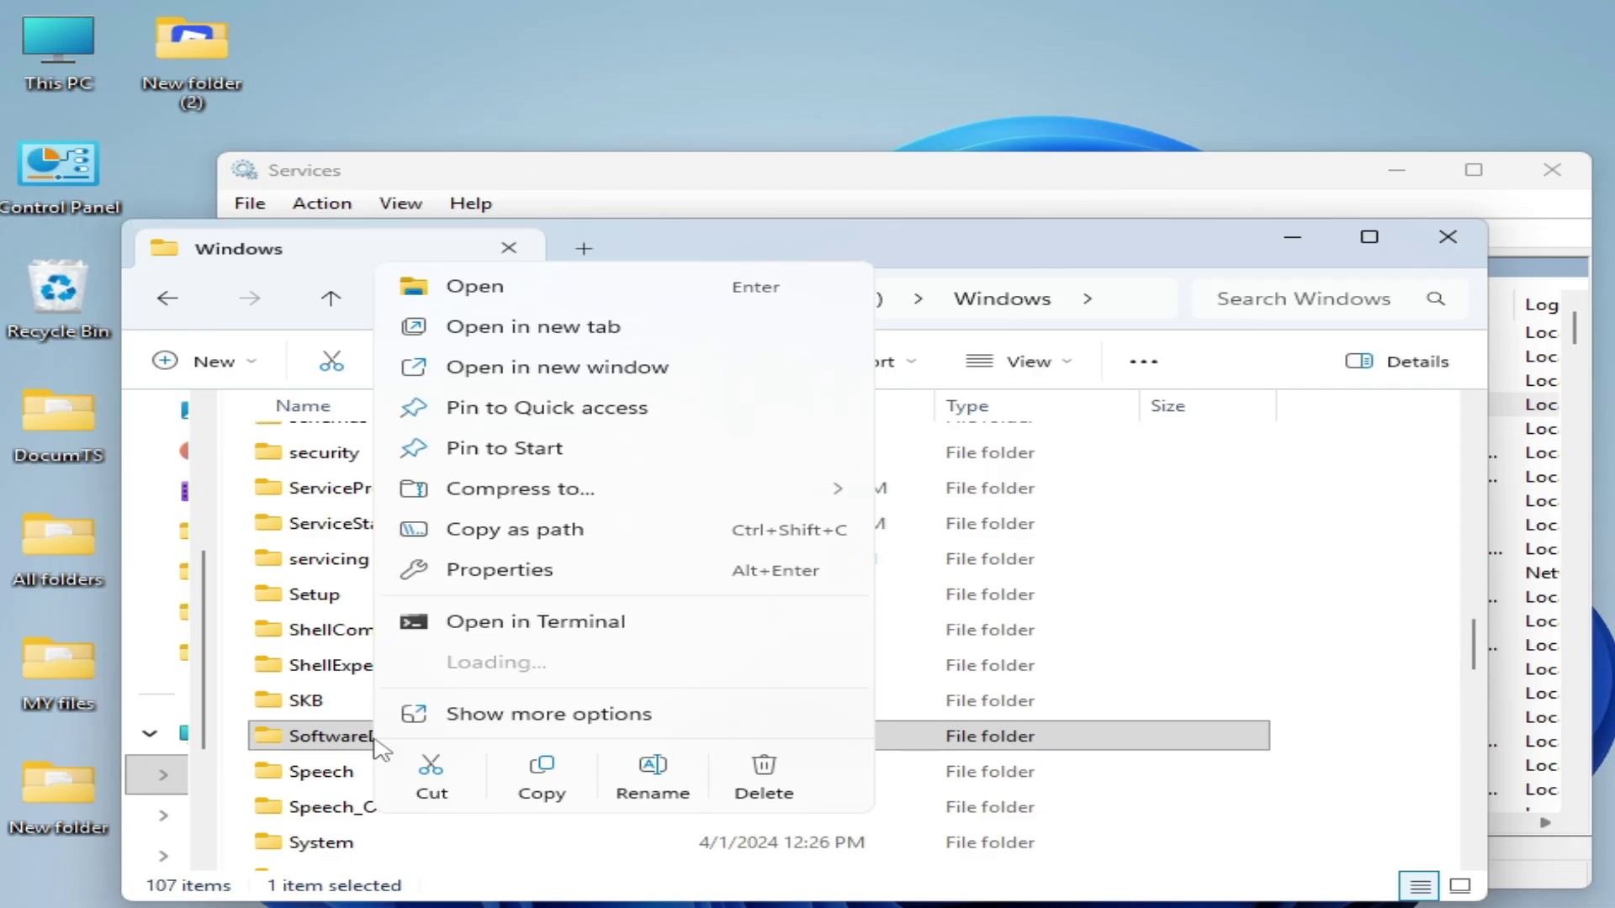
pyautogui.click(763, 778)
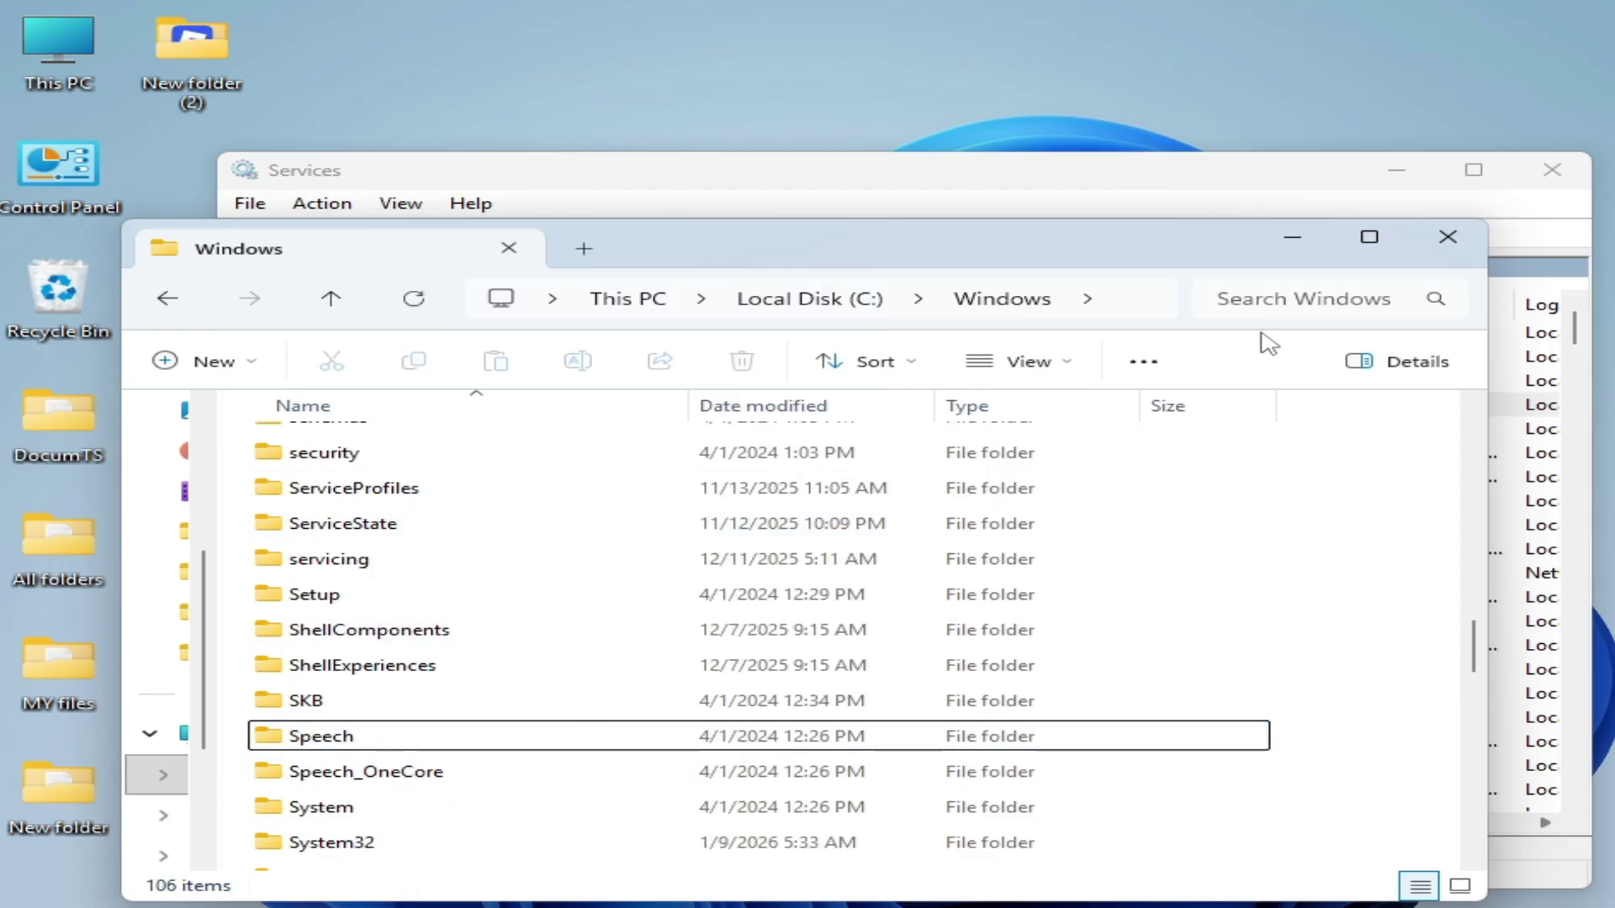
pyautogui.click(1448, 236)
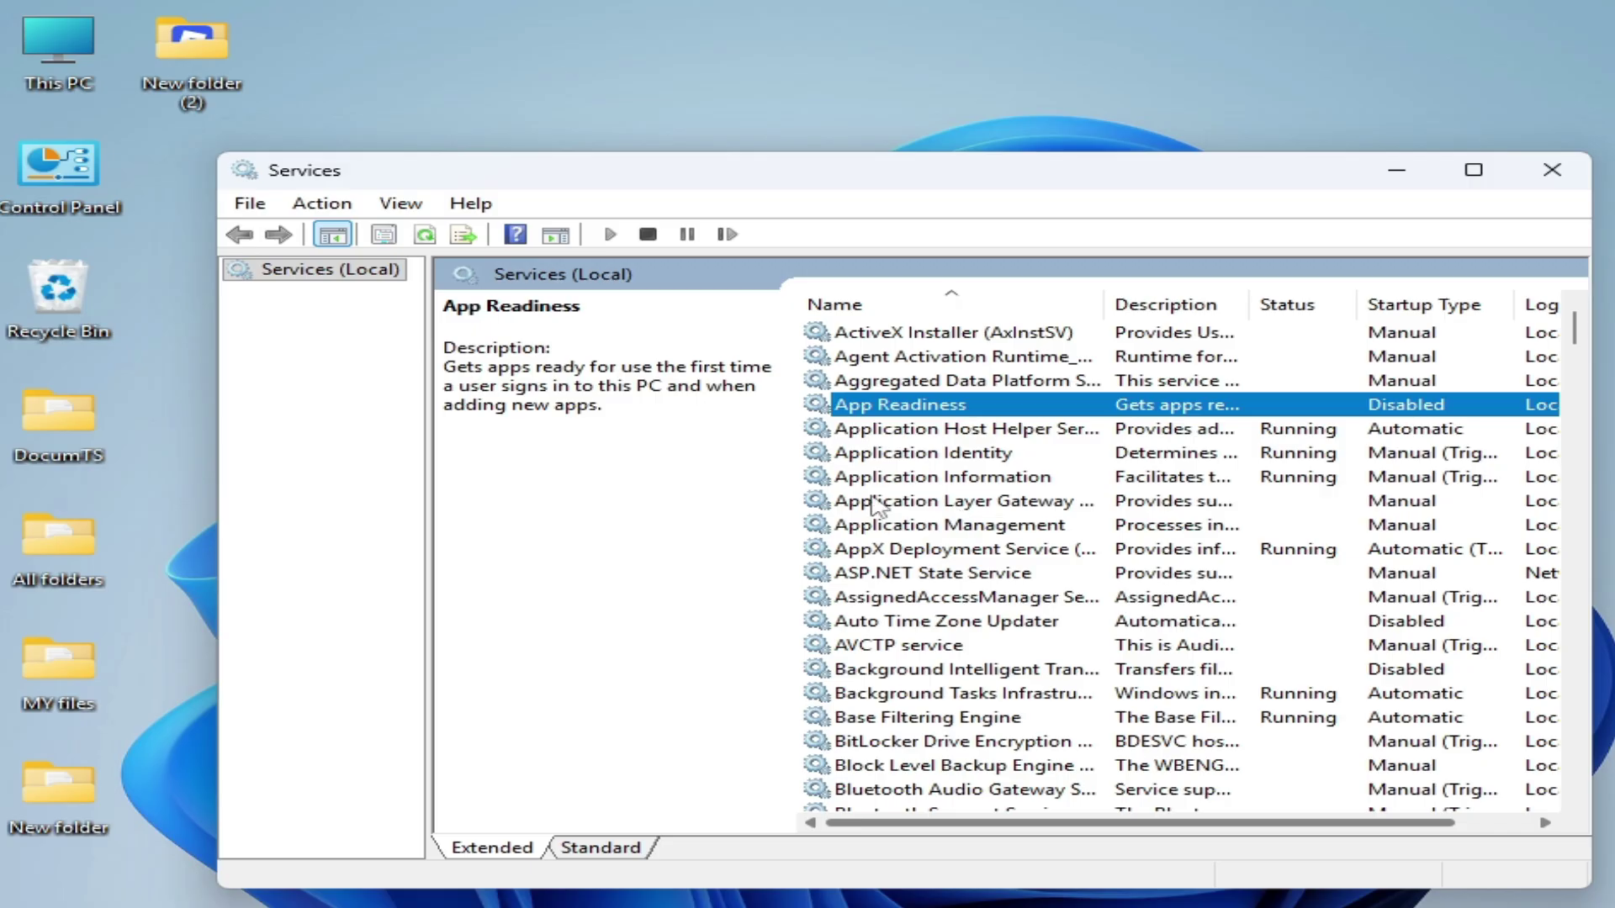
# Set App Readiness to Automatic startup and start the service.
pyautogui.rightClick(882, 403)
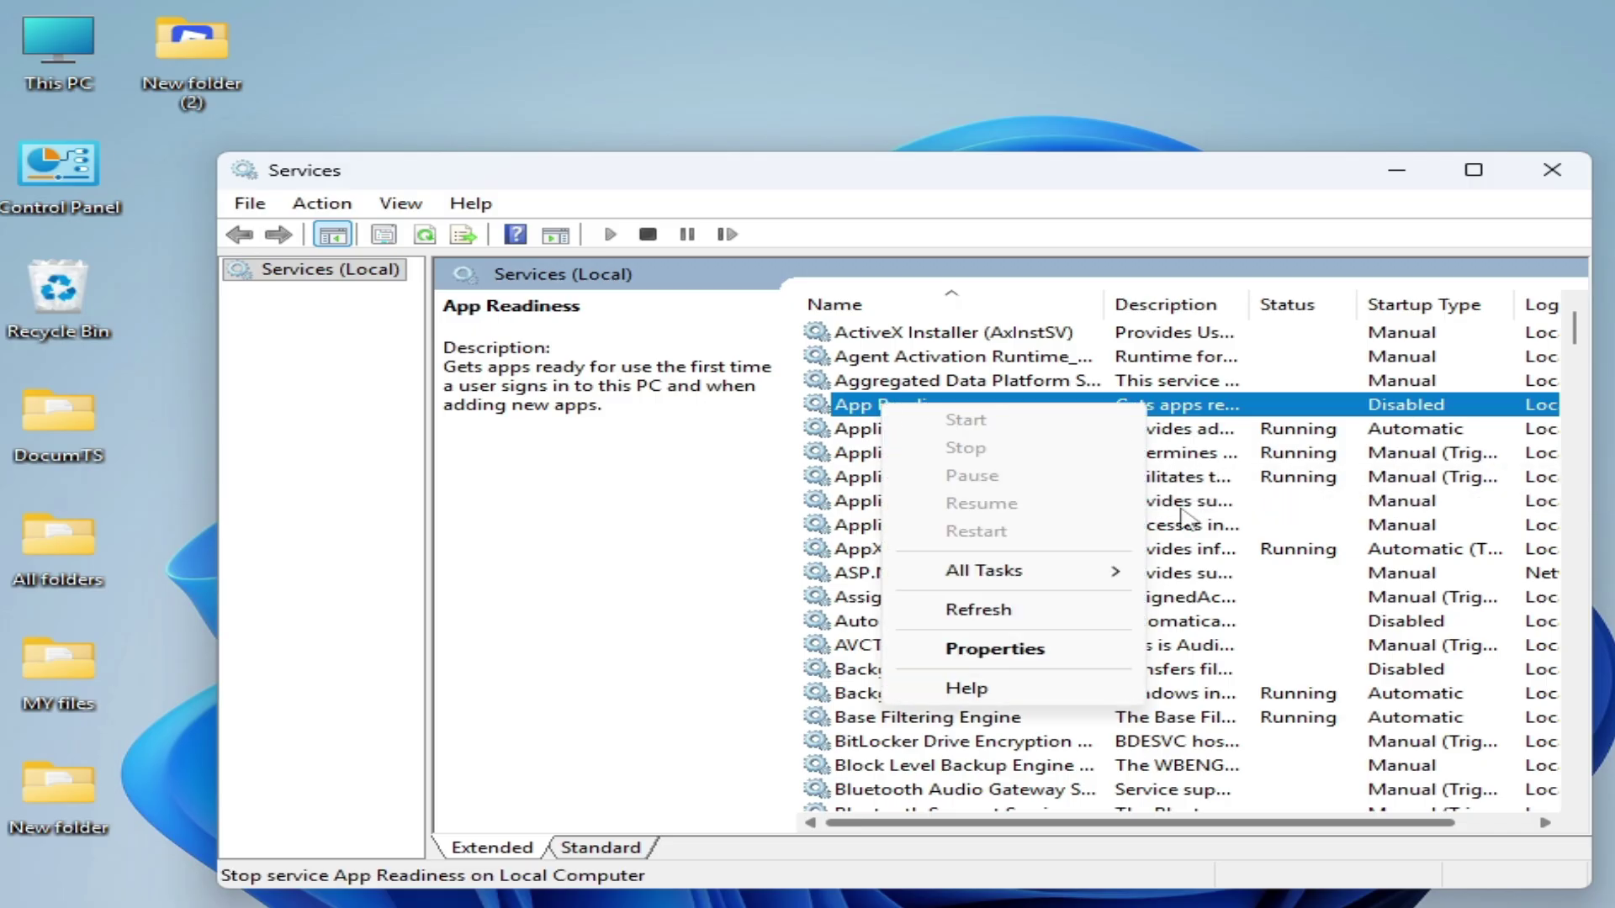
pyautogui.click(1011, 651)
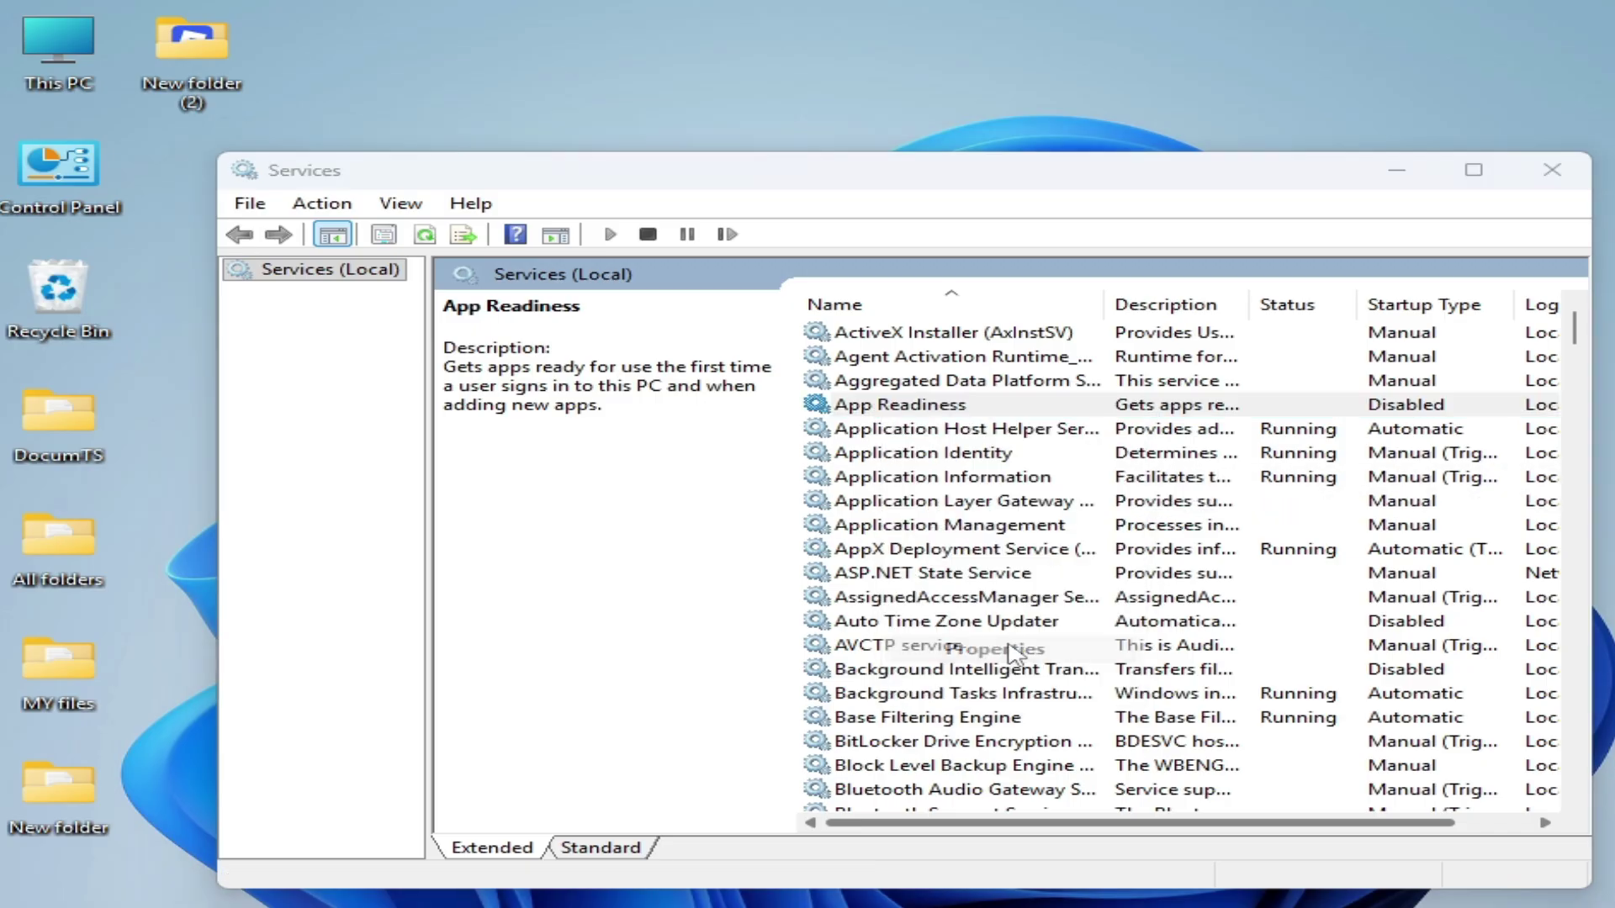
pyautogui.click(826, 509)
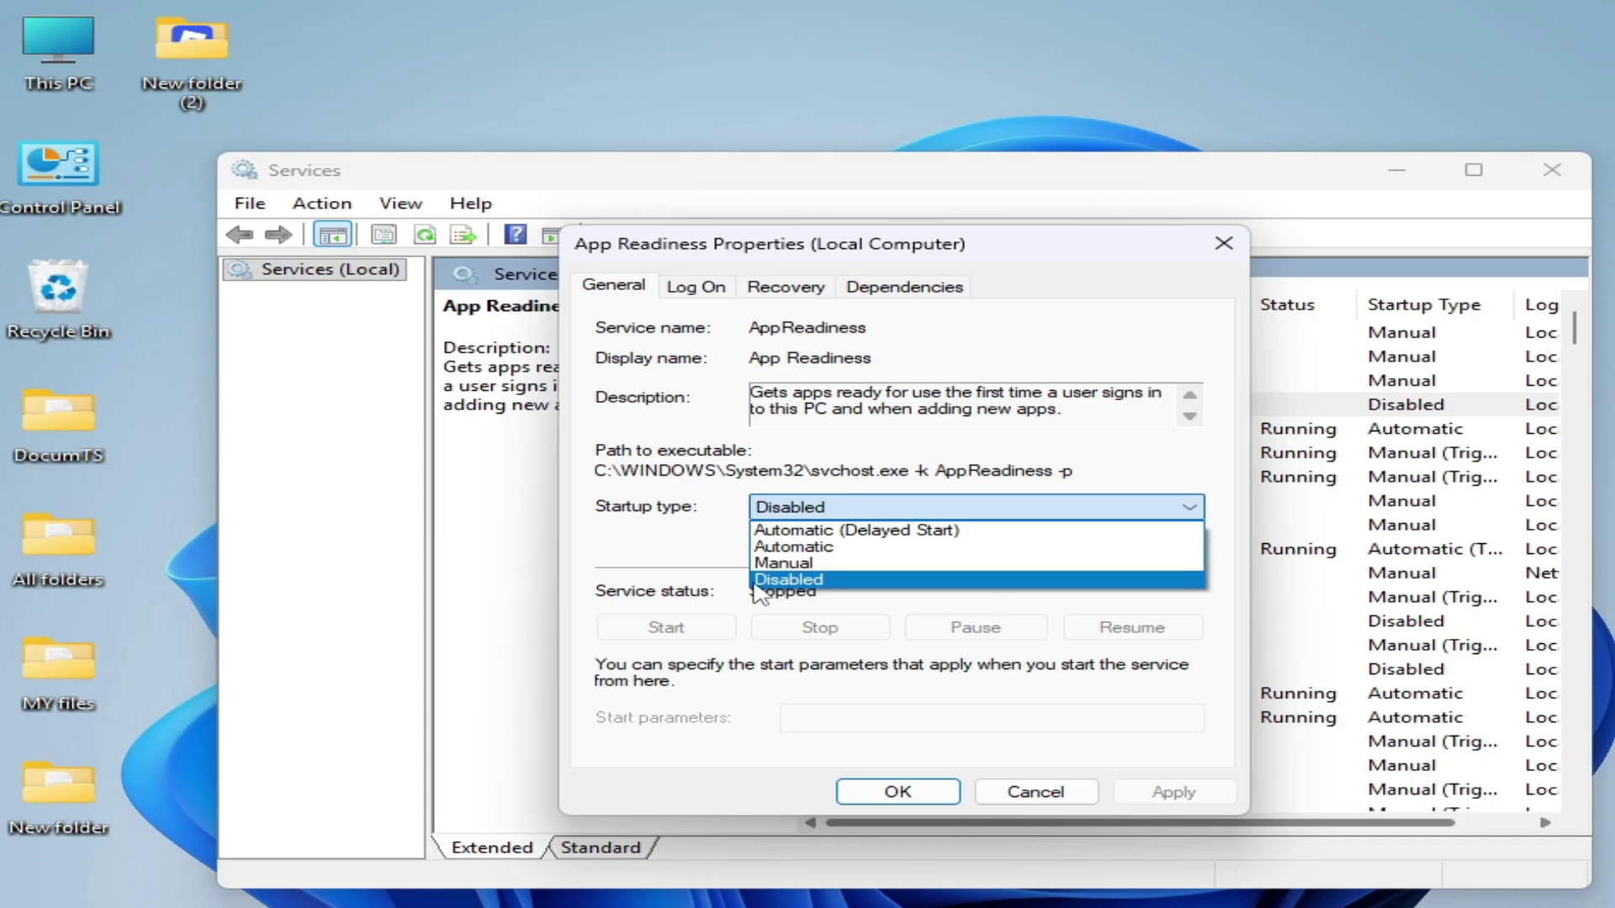
pyautogui.click(791, 547)
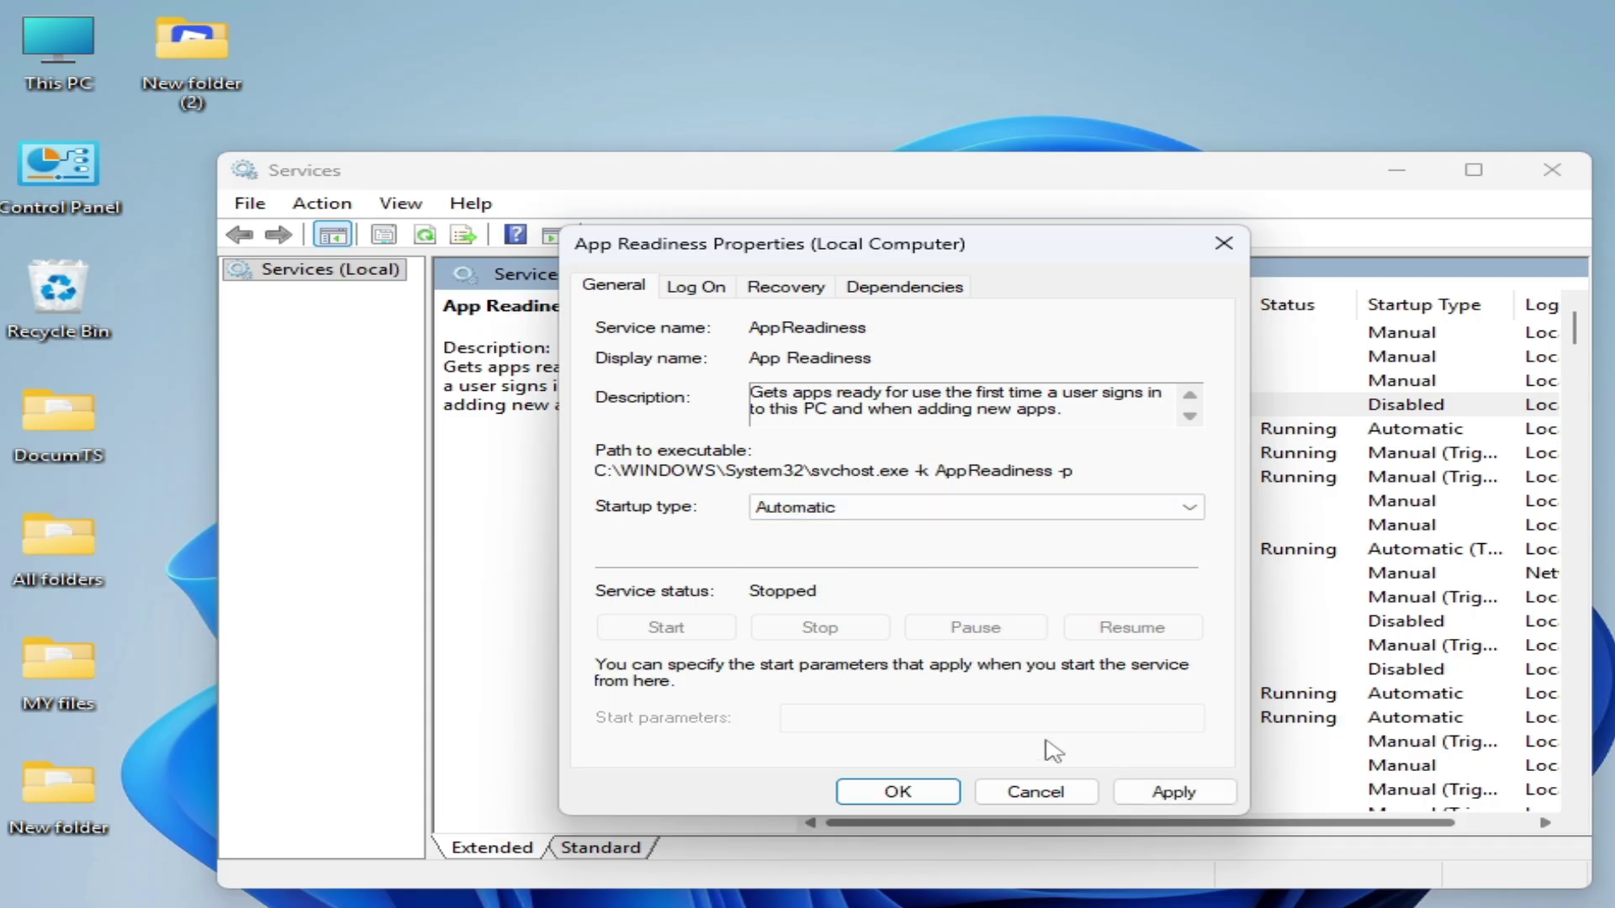
pyautogui.click(1173, 791)
pyautogui.click(664, 629)
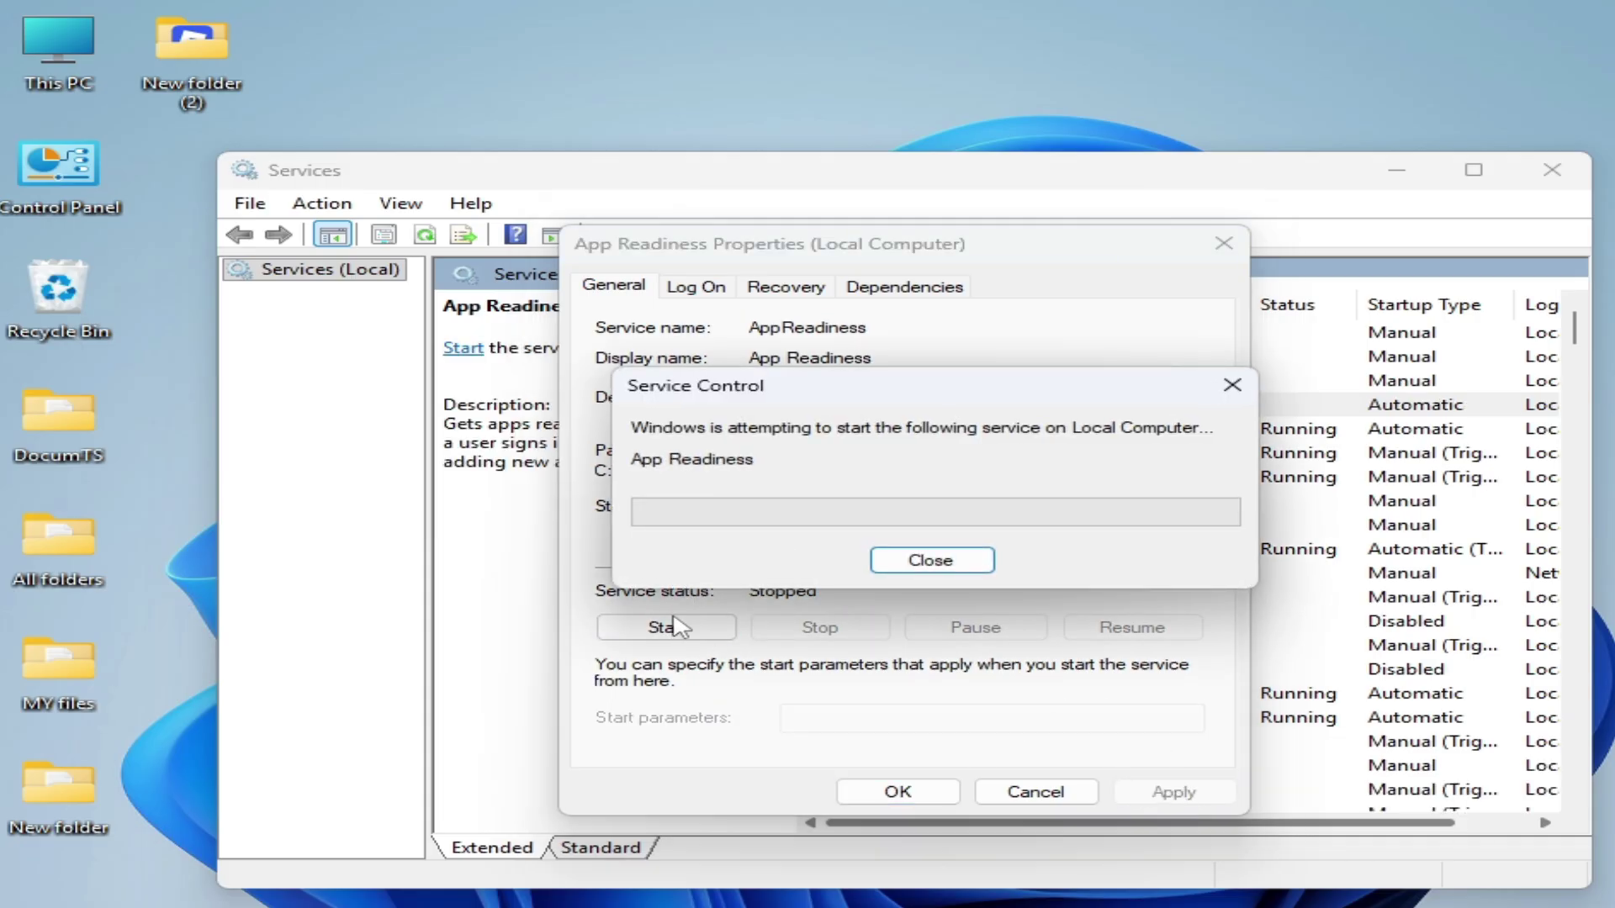
pyautogui.click(891, 793)
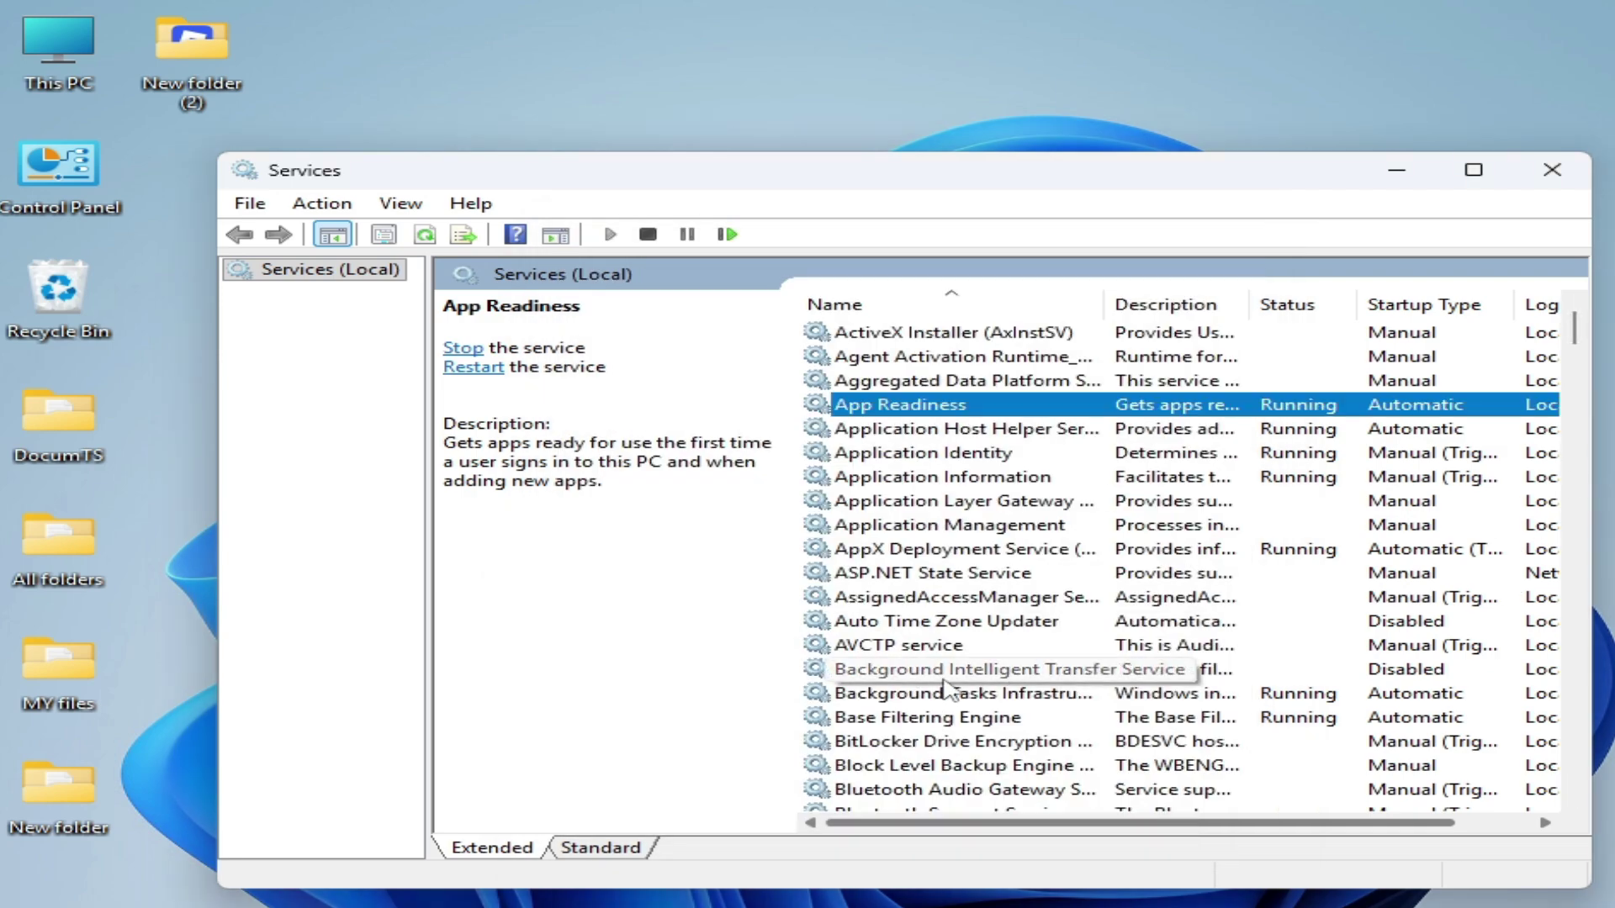
# Set Background Intelligent Transfer Service to Automatic startup and start it.
pyautogui.click(1023, 673)
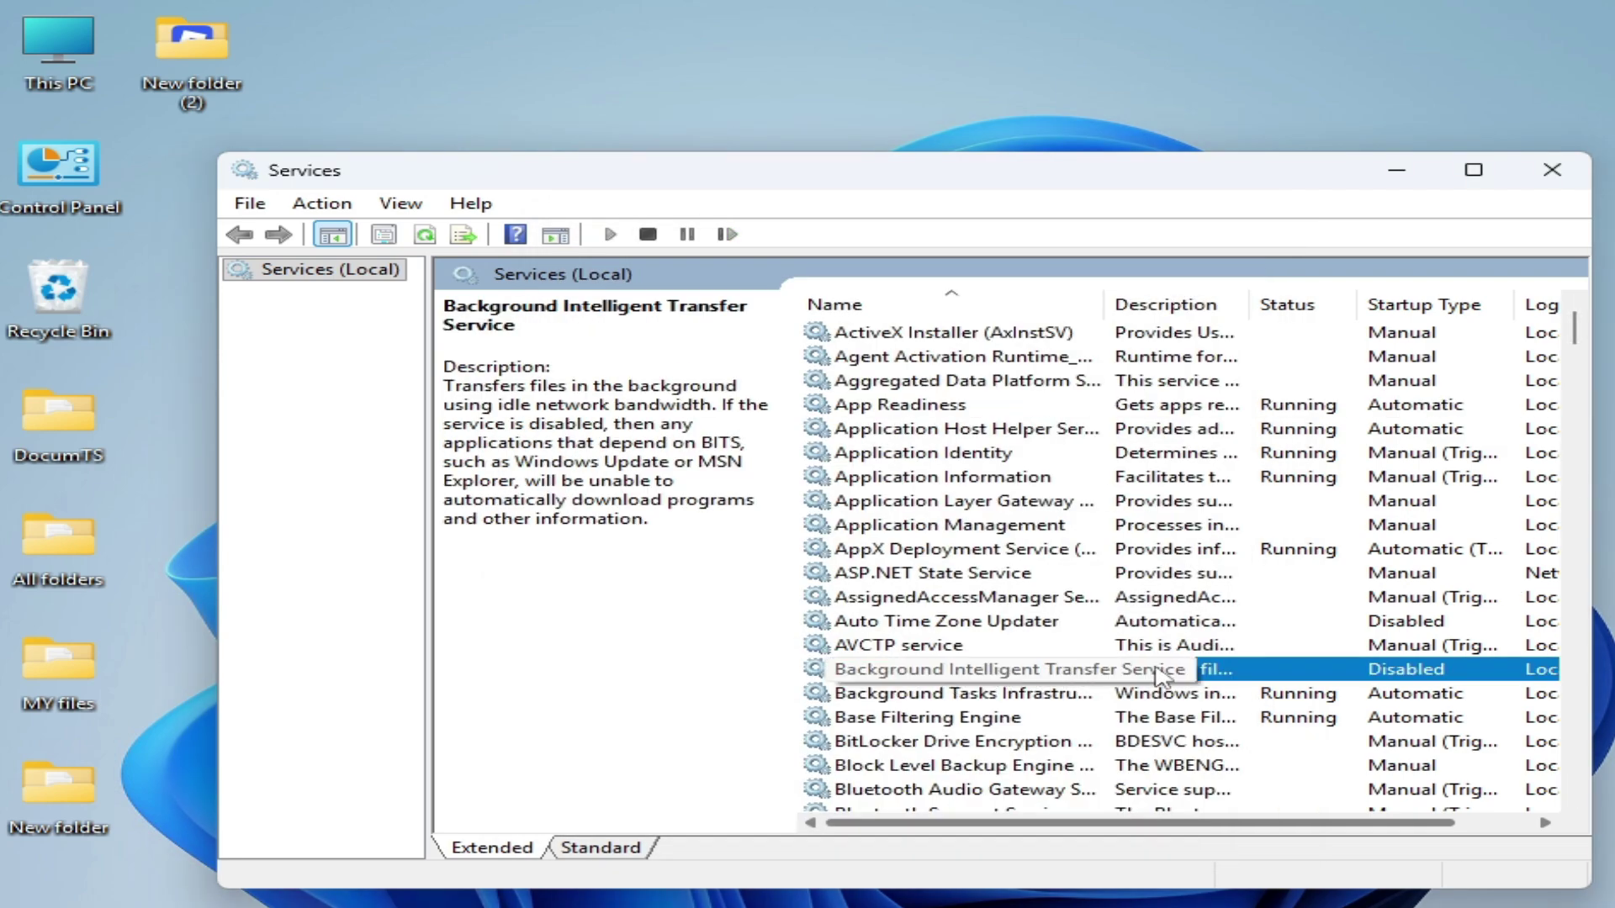
pyautogui.rightClick(967, 675)
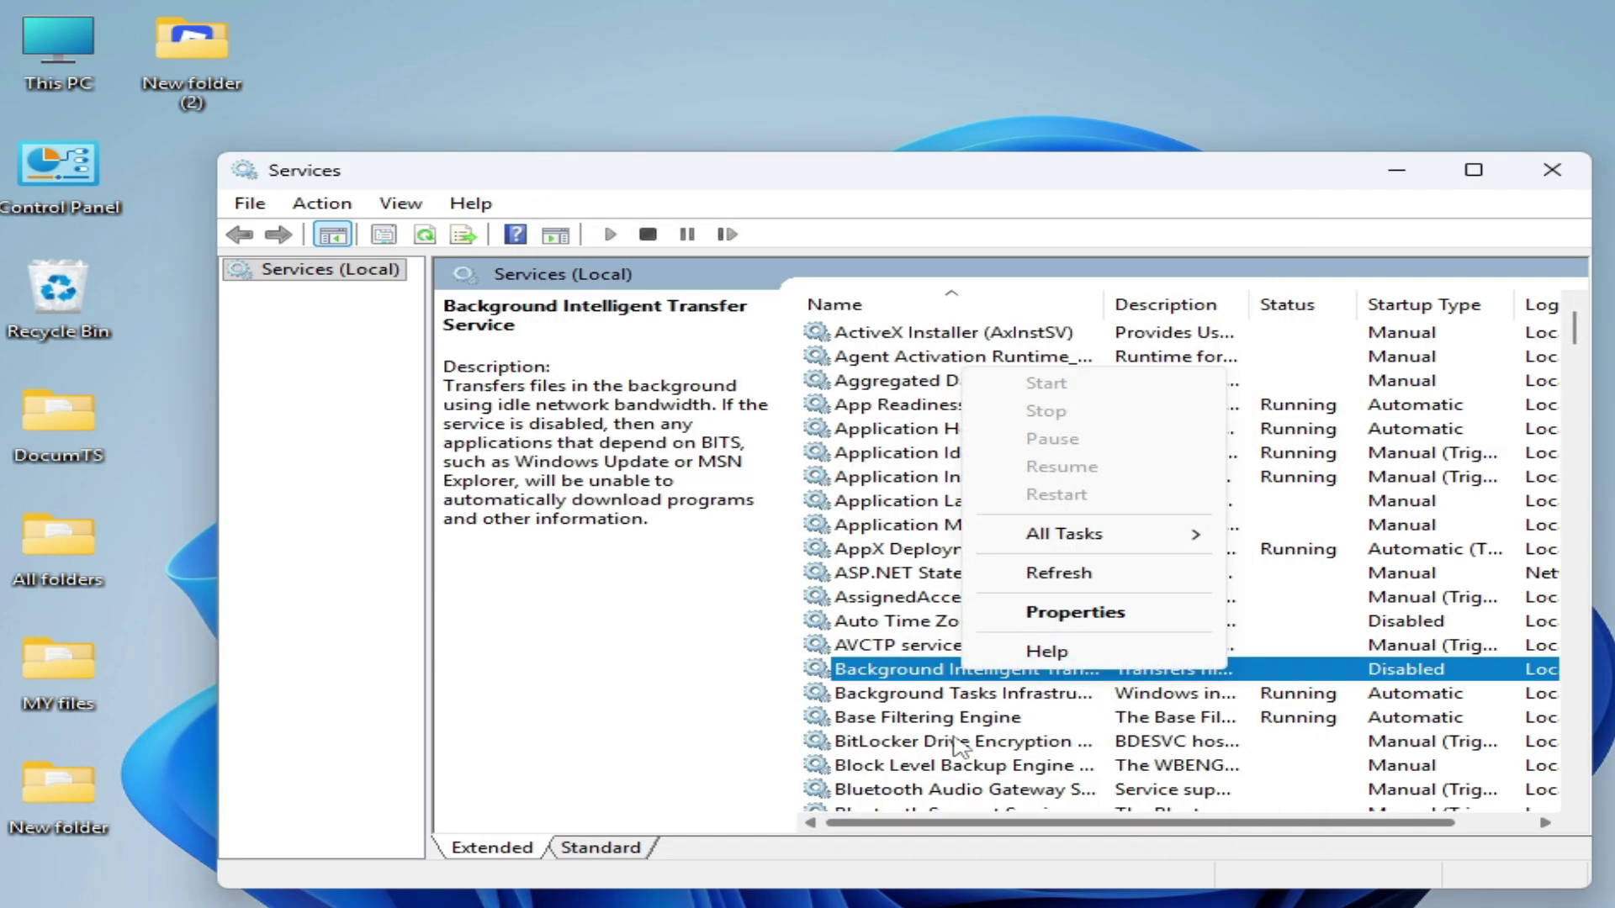
pyautogui.click(1076, 613)
pyautogui.click(807, 507)
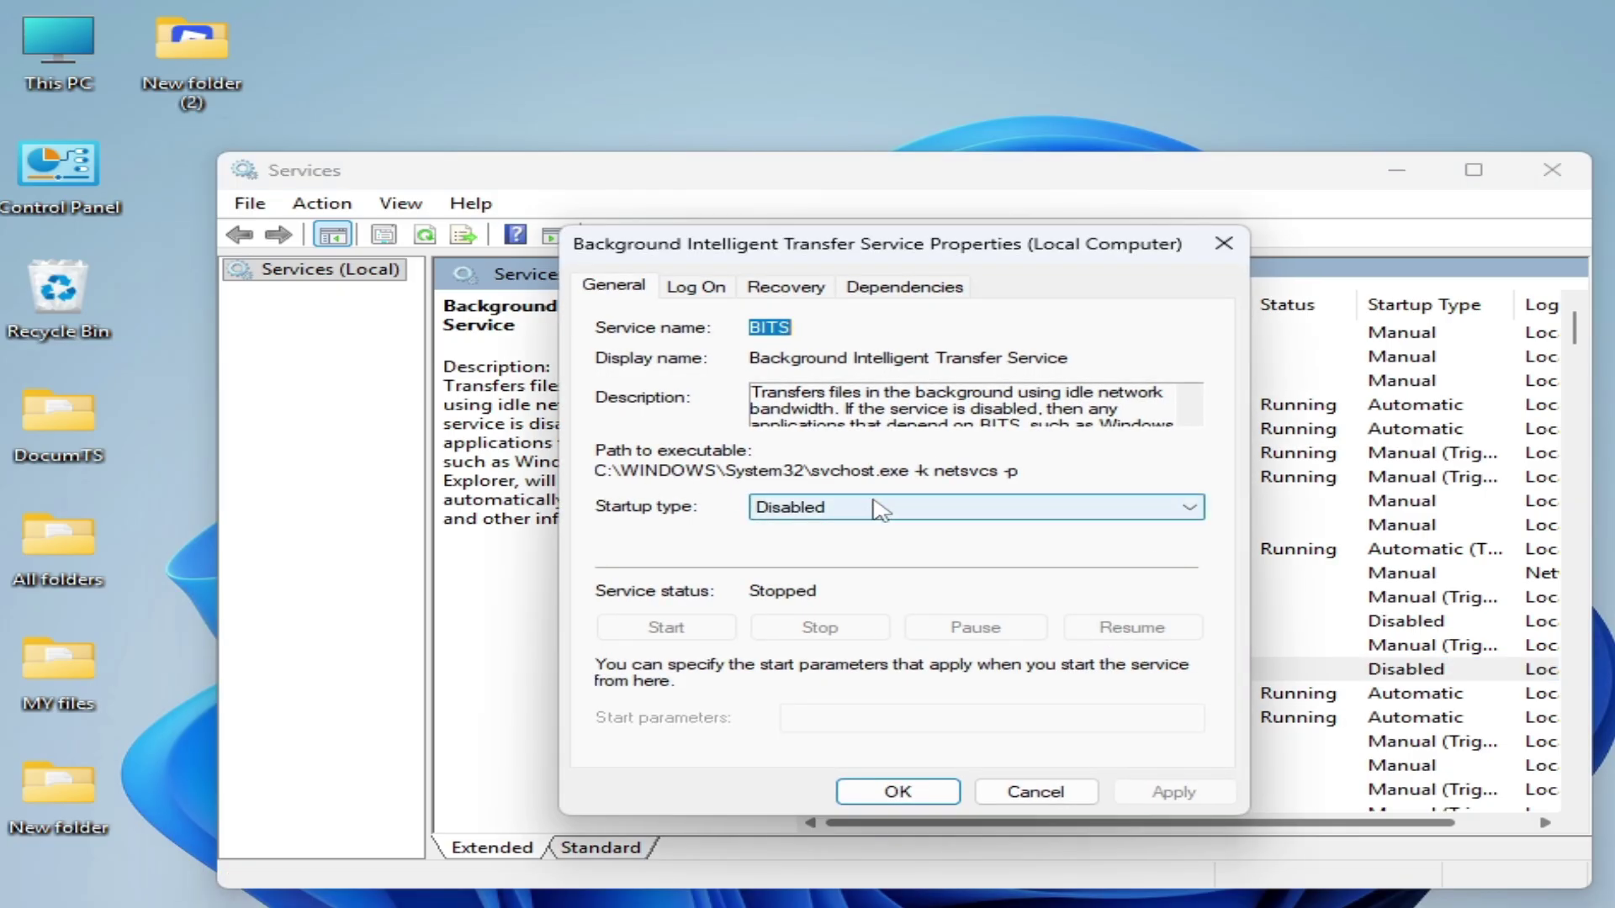
pyautogui.click(795, 548)
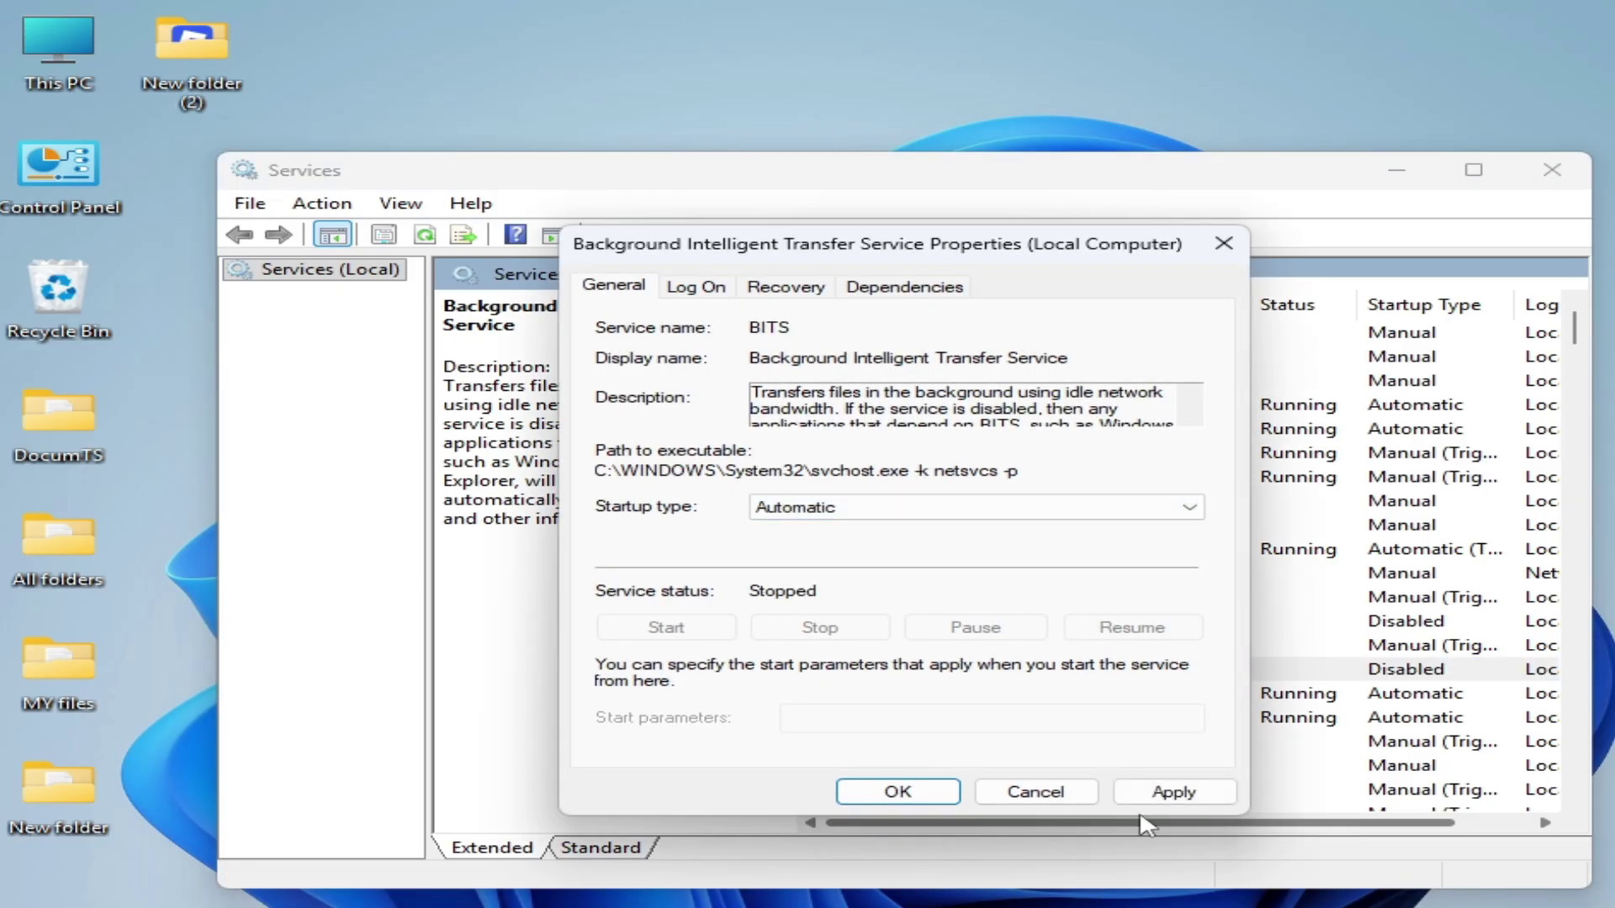
pyautogui.click(1169, 792)
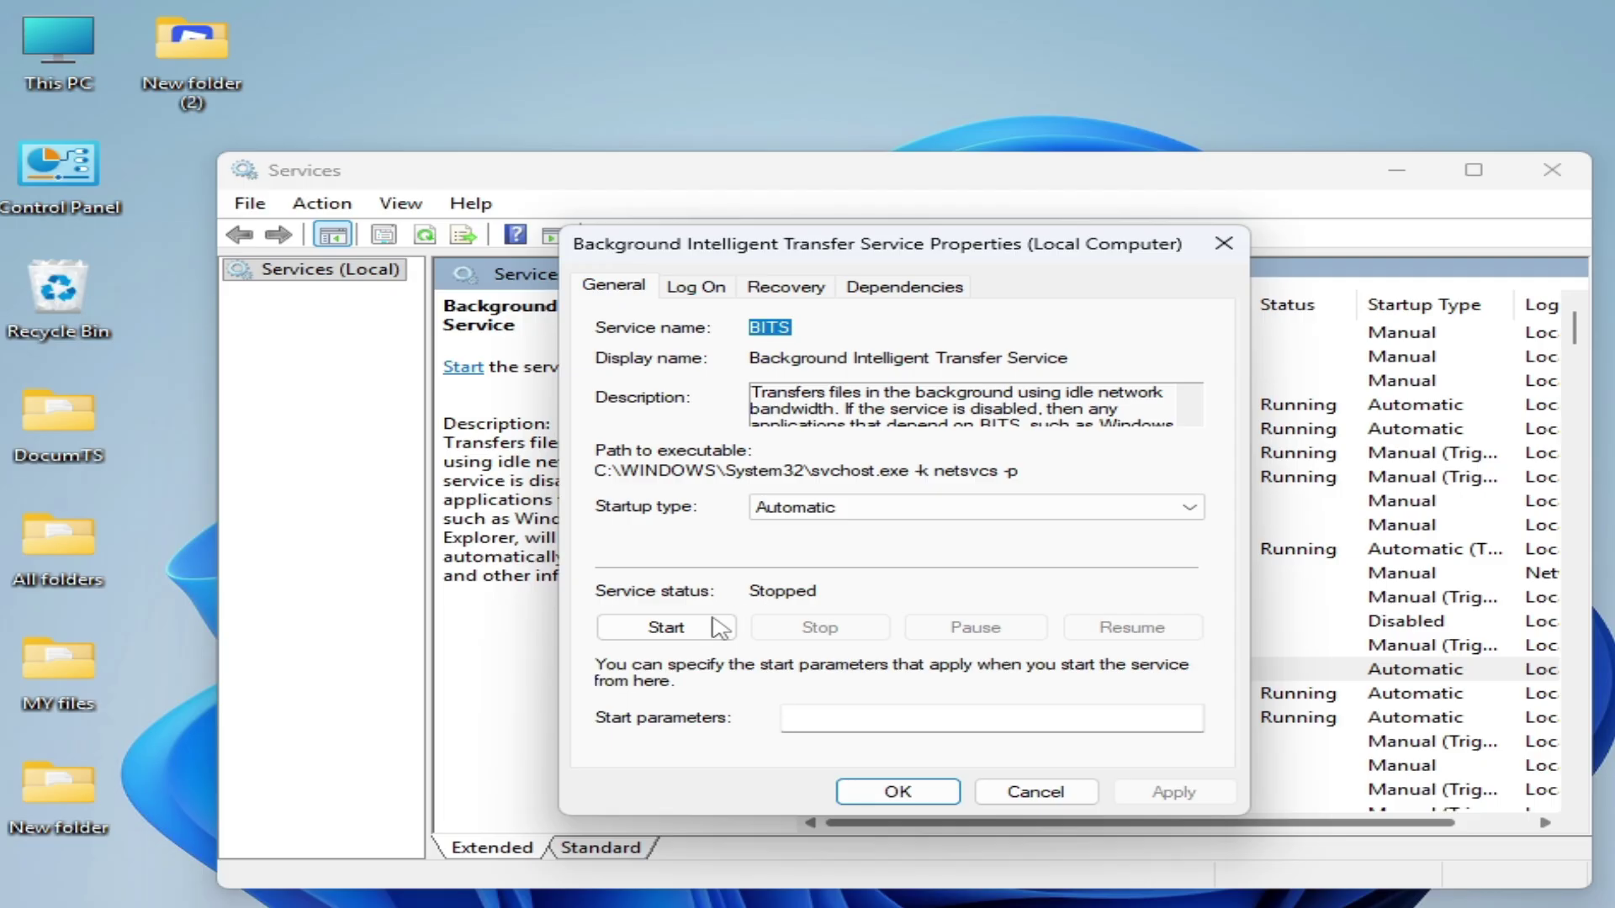
pyautogui.click(719, 628)
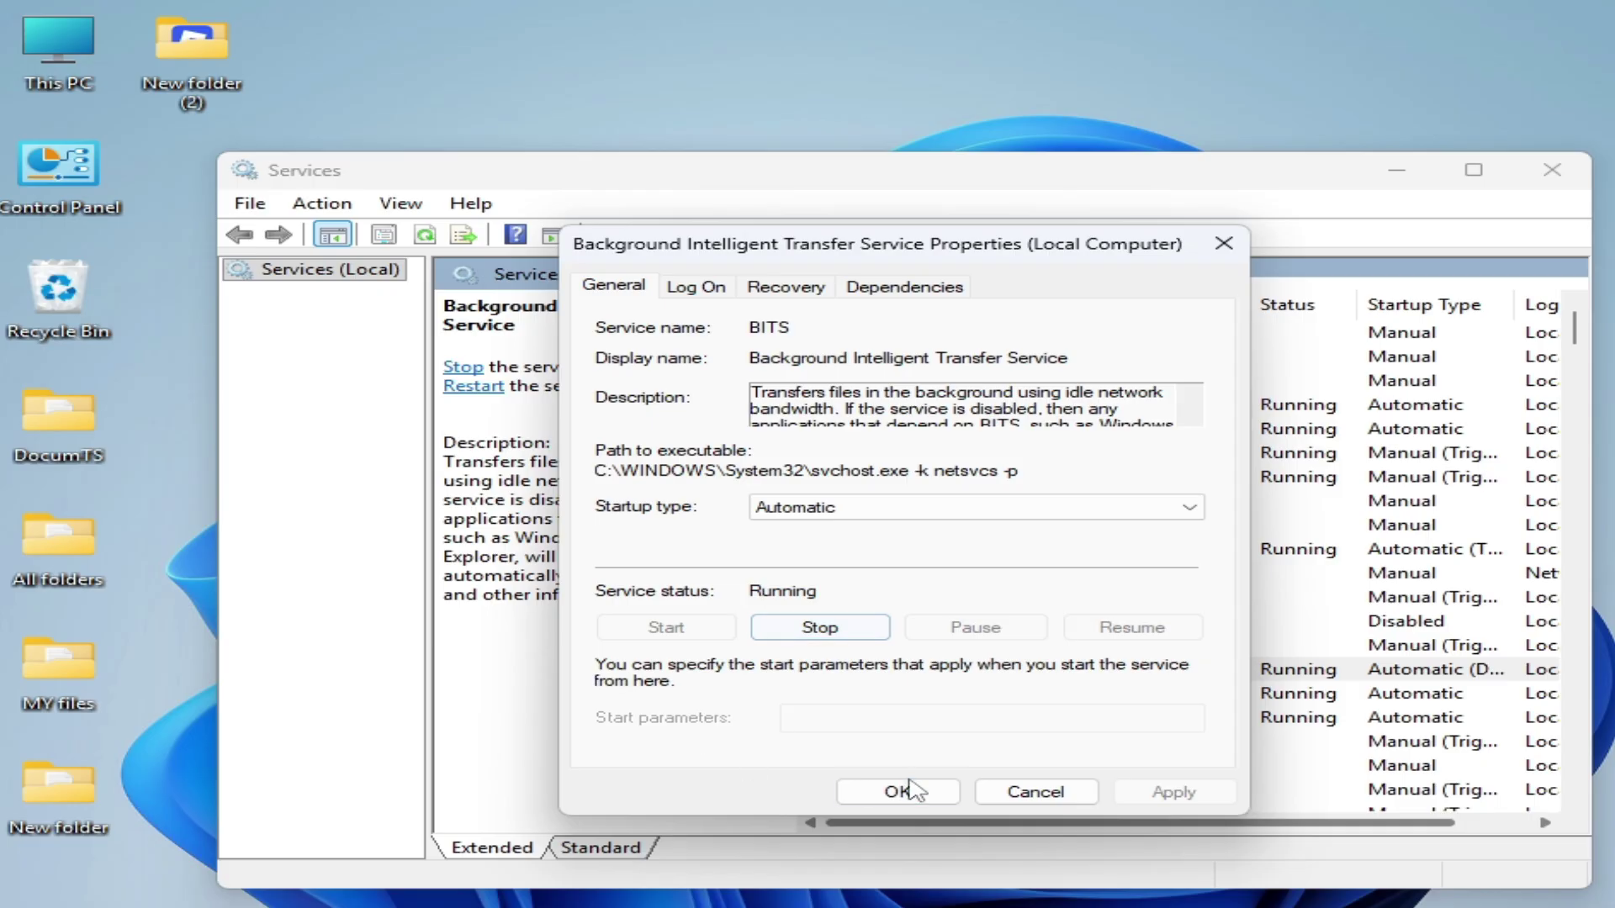
pyautogui.click(887, 792)
# Set Windows Update to Automatic startup, start it, and close Services.
pyautogui.scroll(-20, 1294, 704)
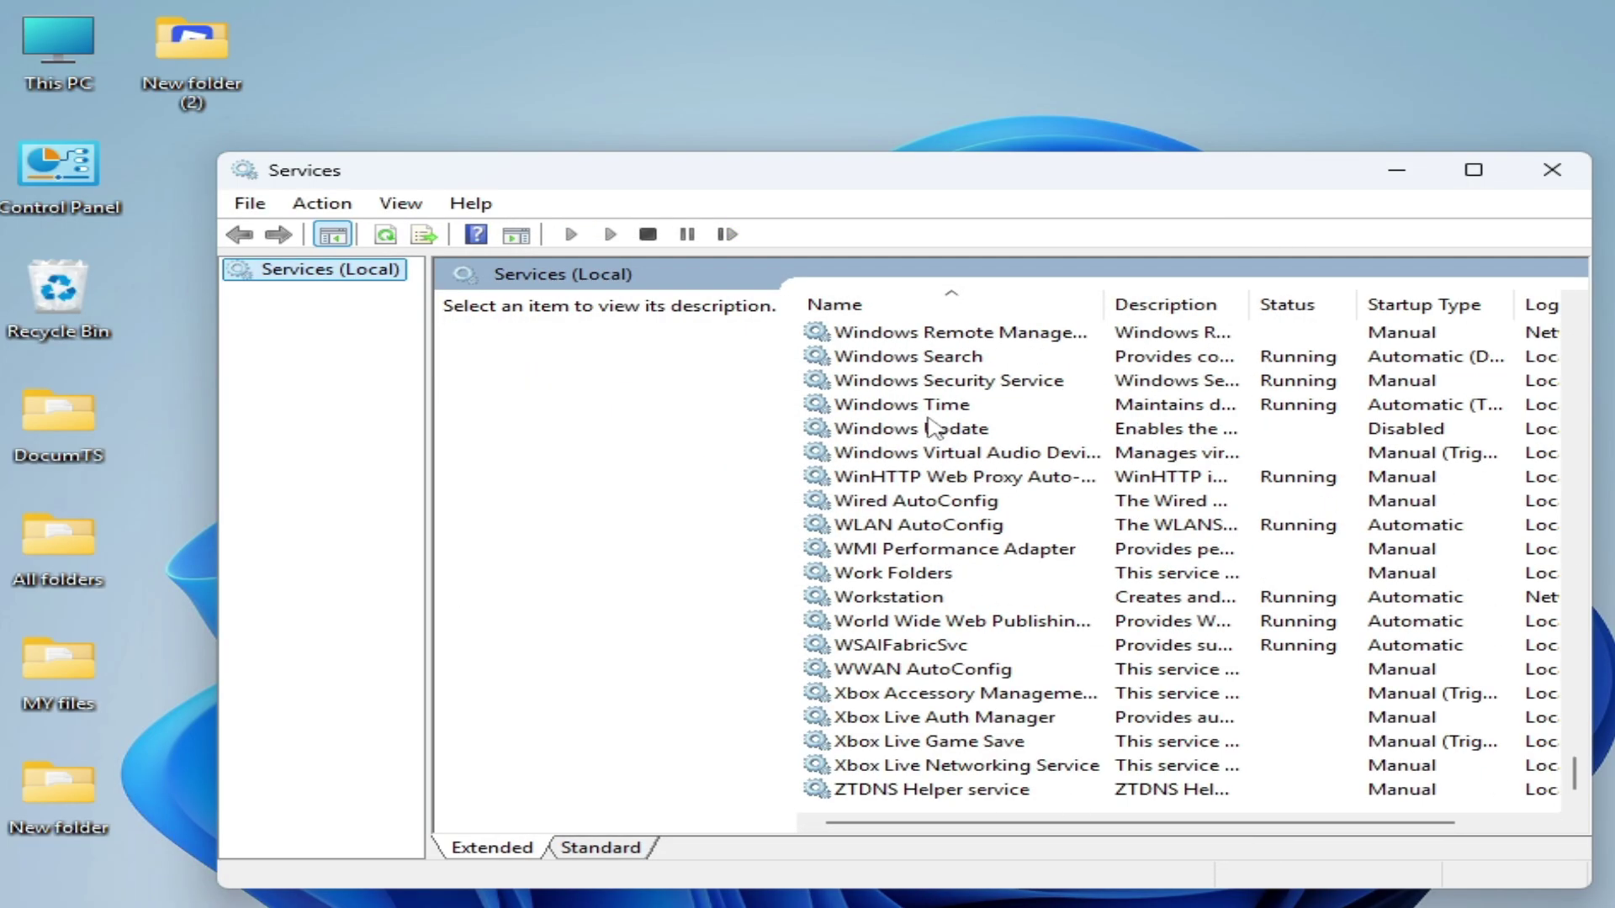
pyautogui.click(917, 430)
pyautogui.rightClick(928, 432)
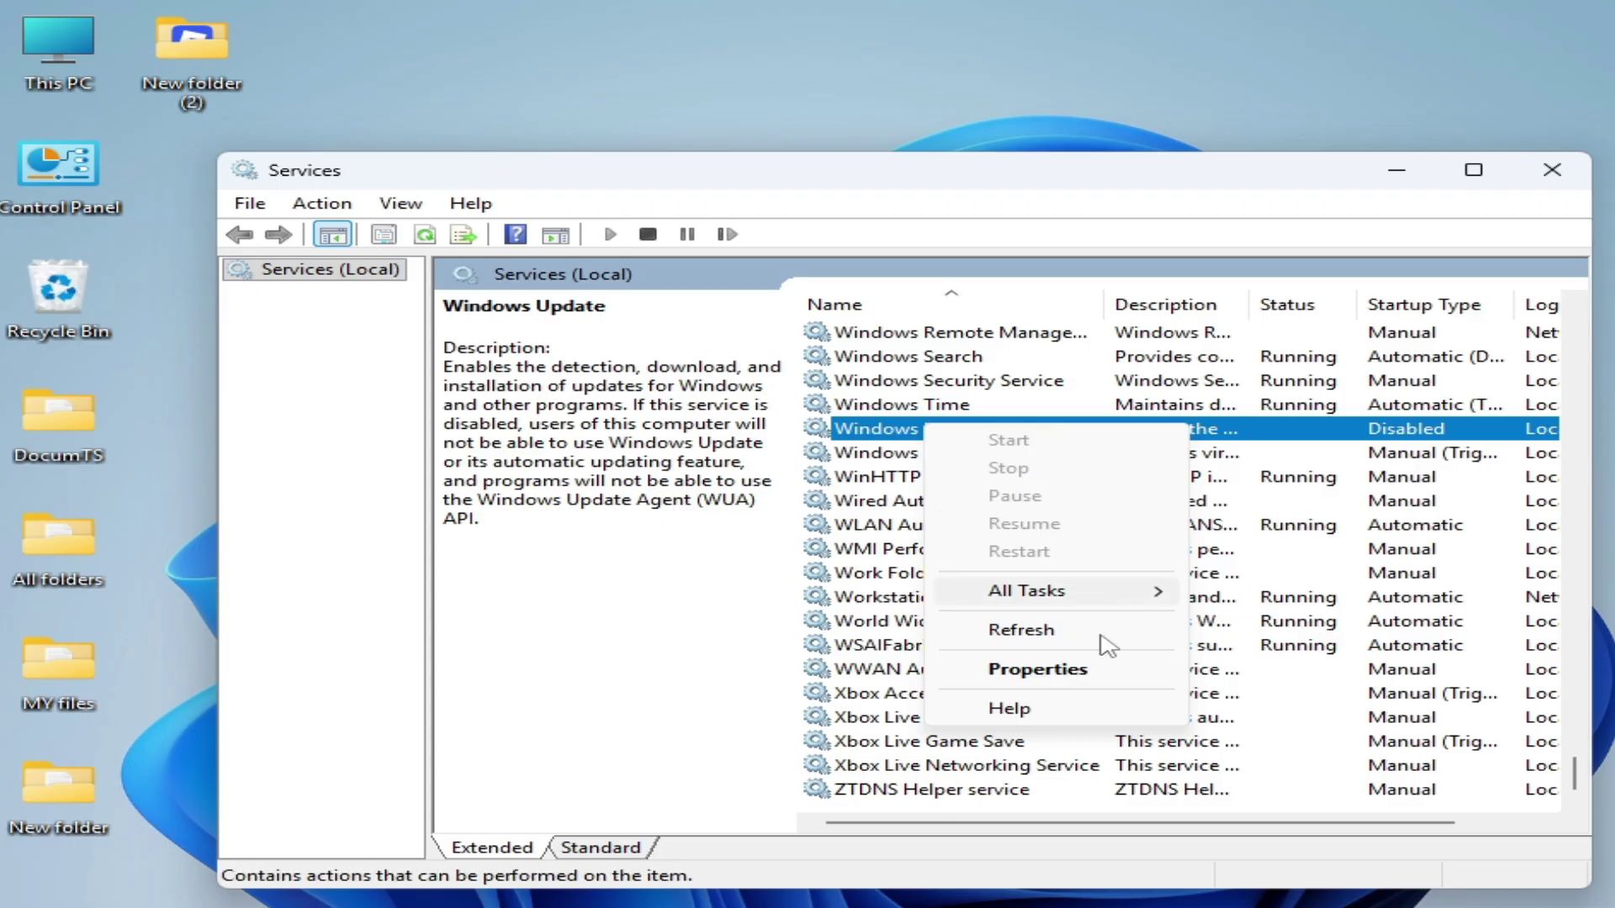
pyautogui.click(1037, 670)
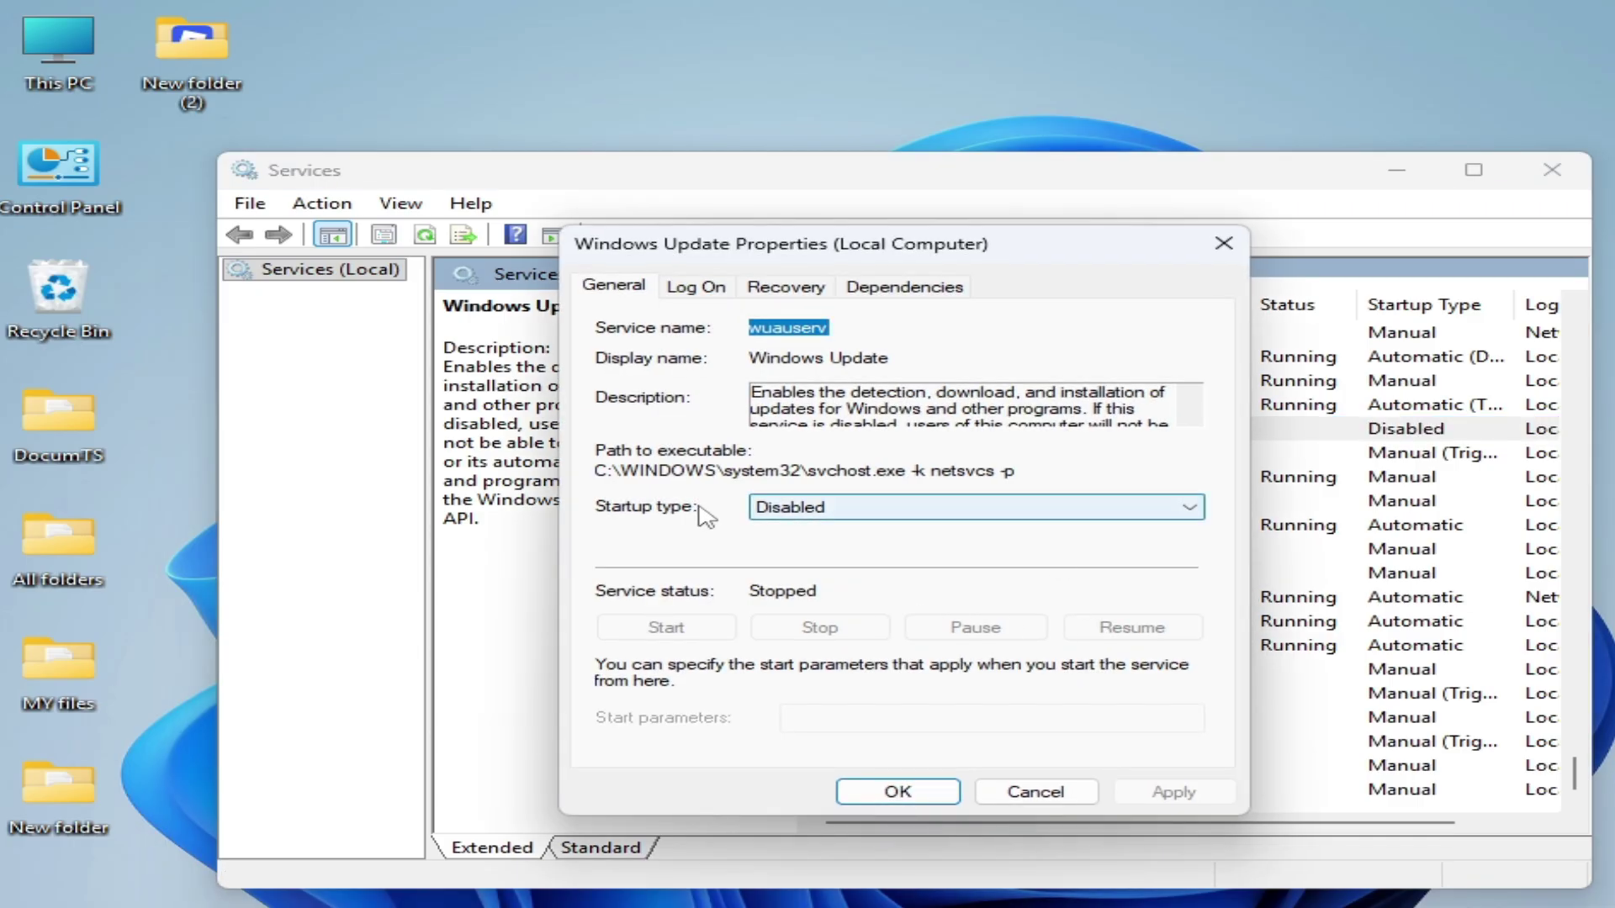
pyautogui.click(883, 510)
pyautogui.click(833, 547)
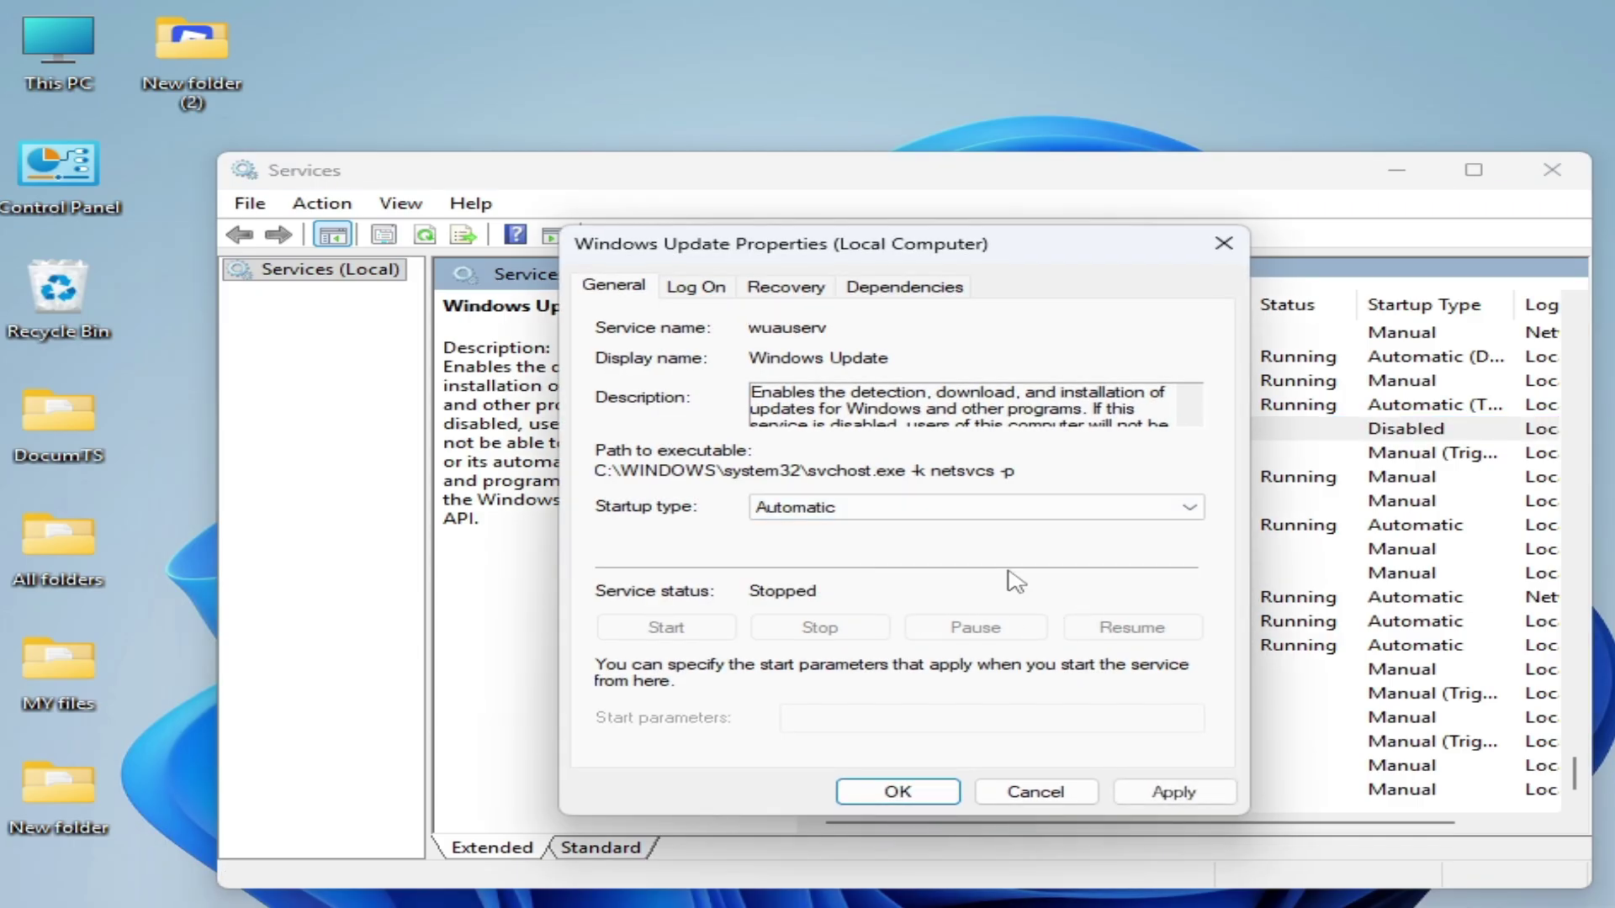
pyautogui.click(1173, 791)
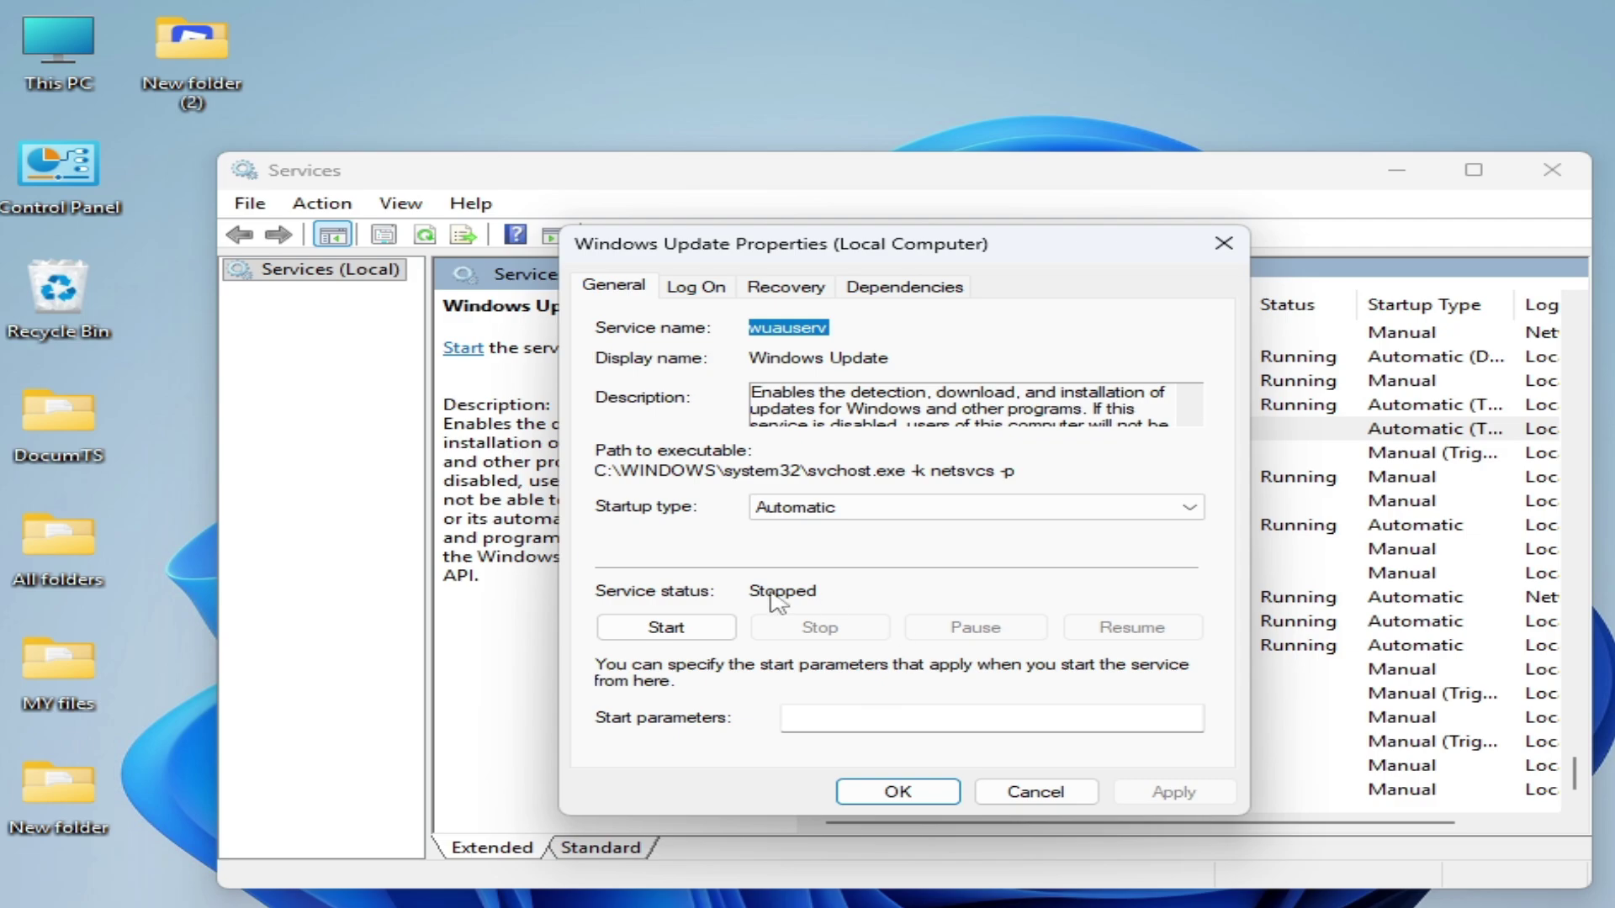
pyautogui.click(707, 627)
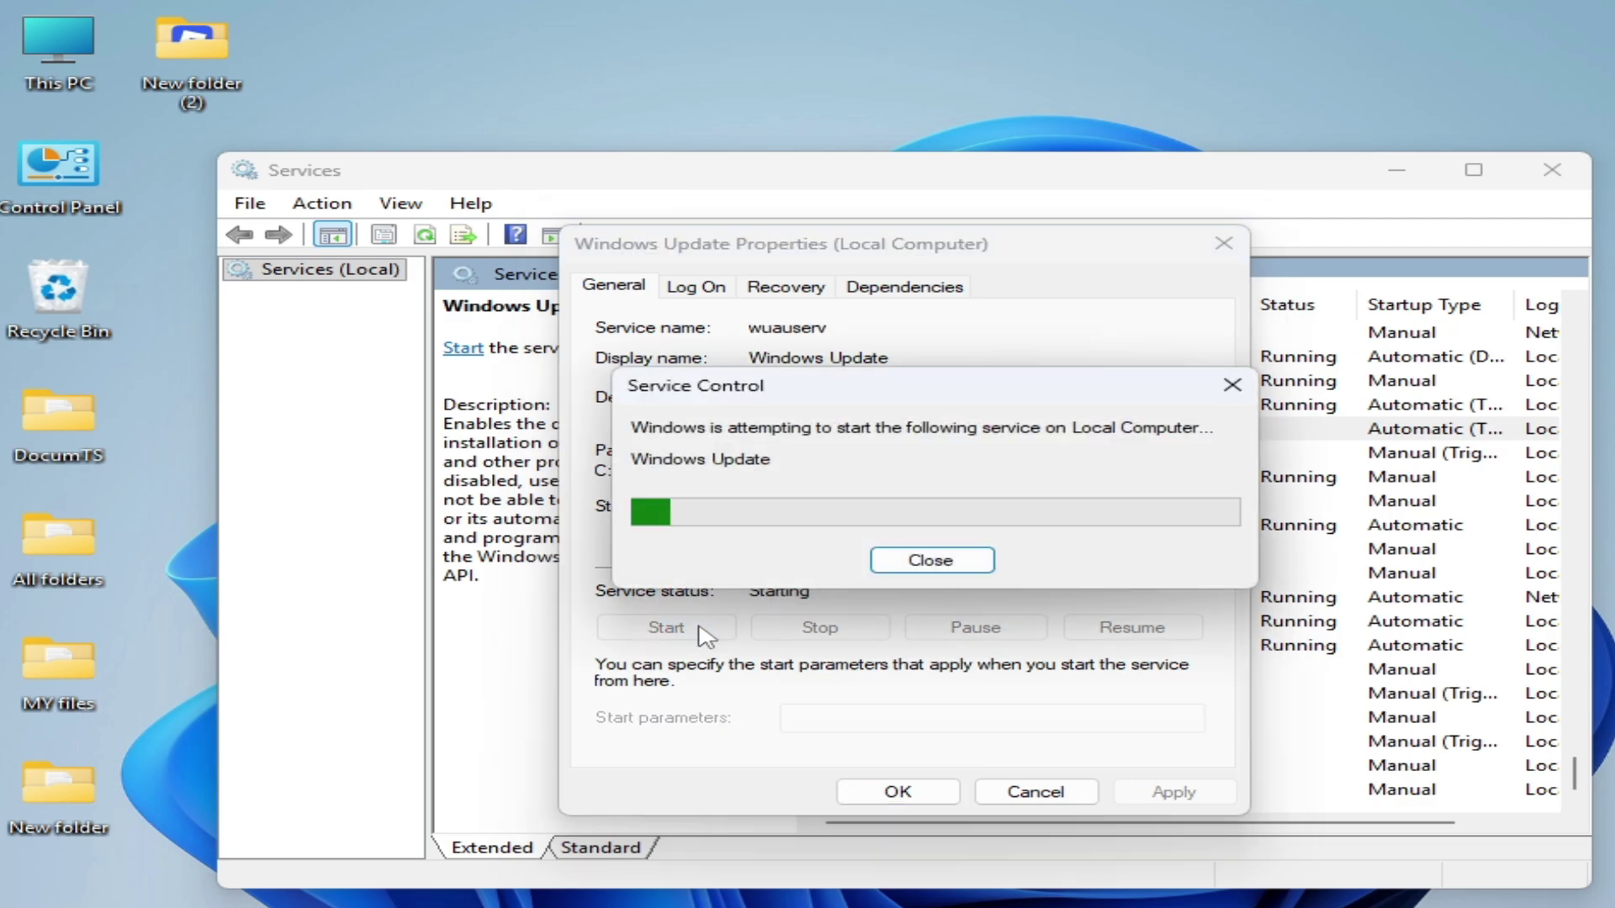
pyautogui.click(879, 790)
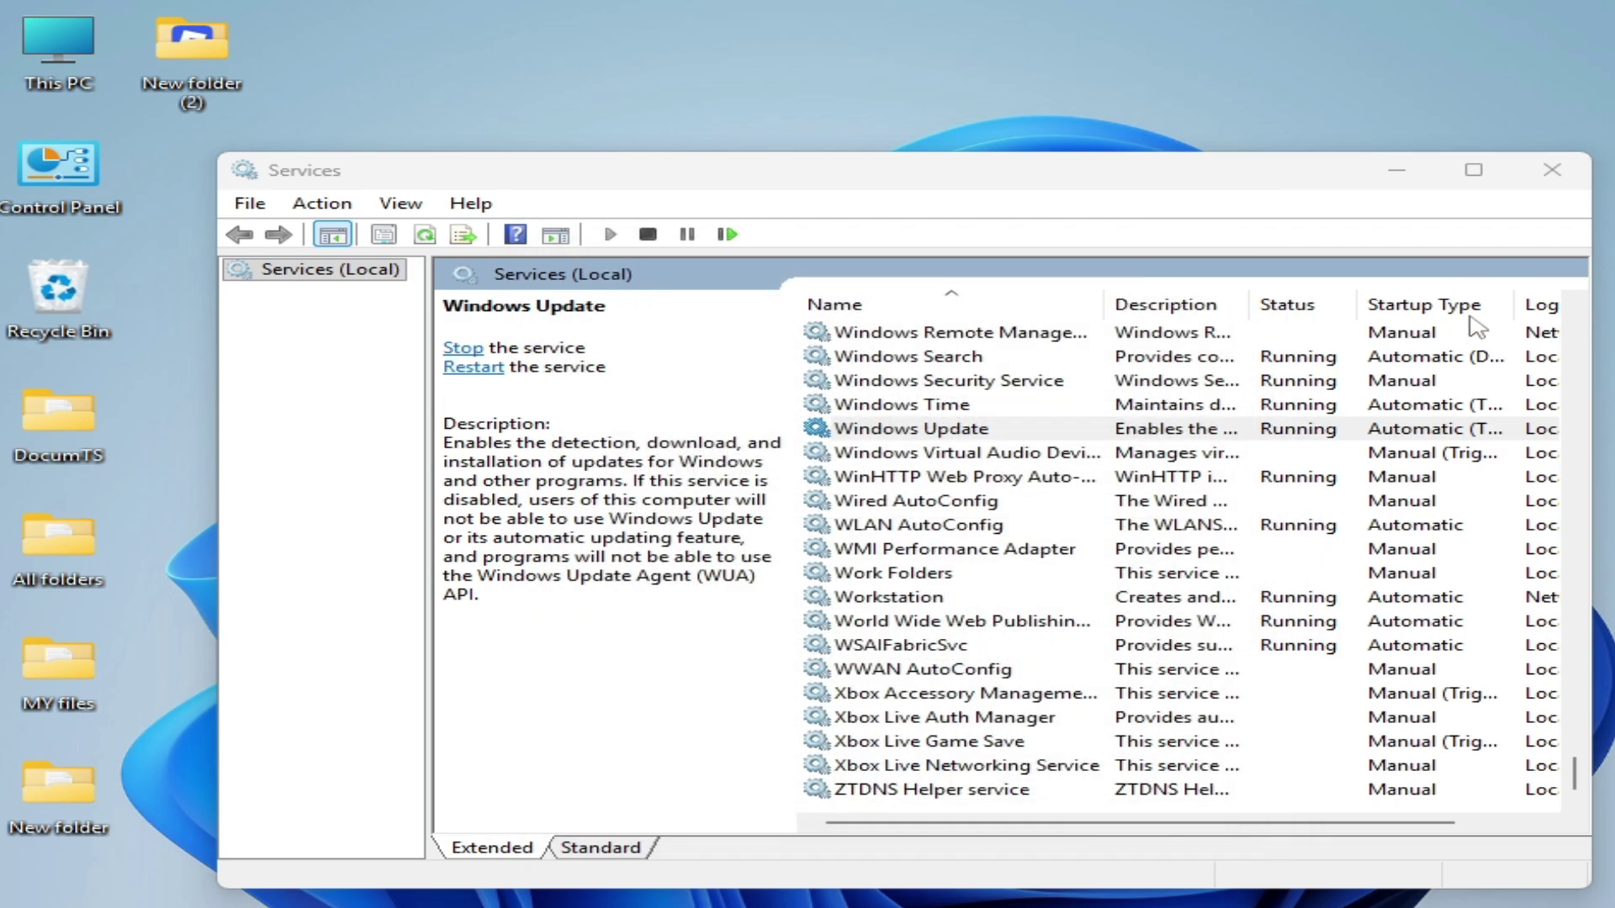
pyautogui.click(1552, 170)
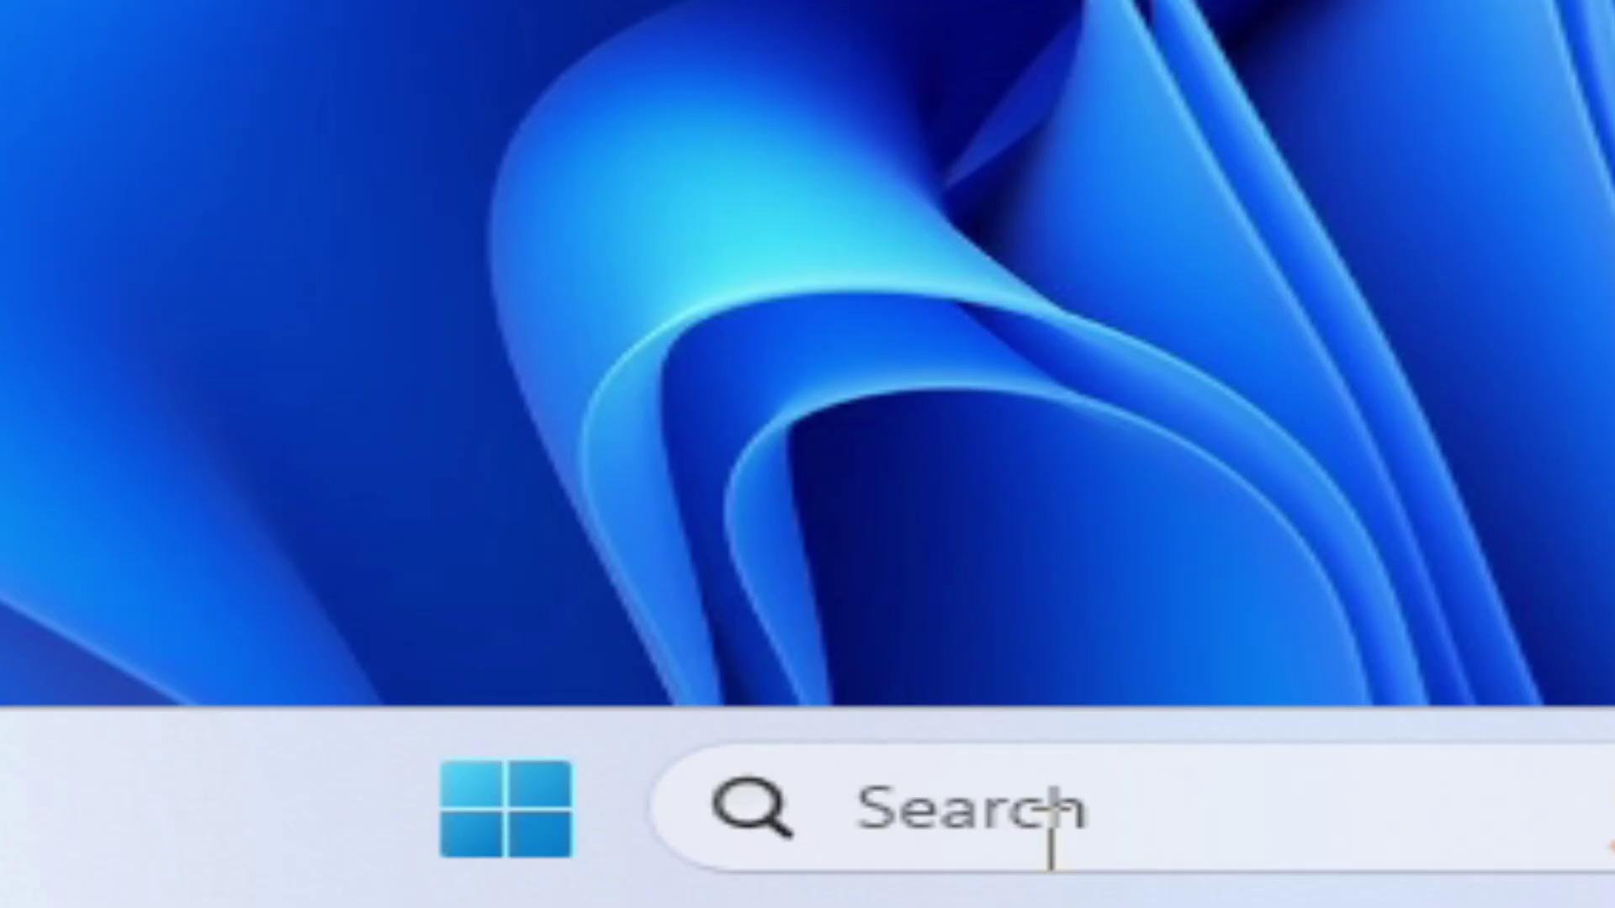
# Open Control Panel in Category view and go to Programs > Turn Windows features on or off.
pyautogui.click(1049, 807)
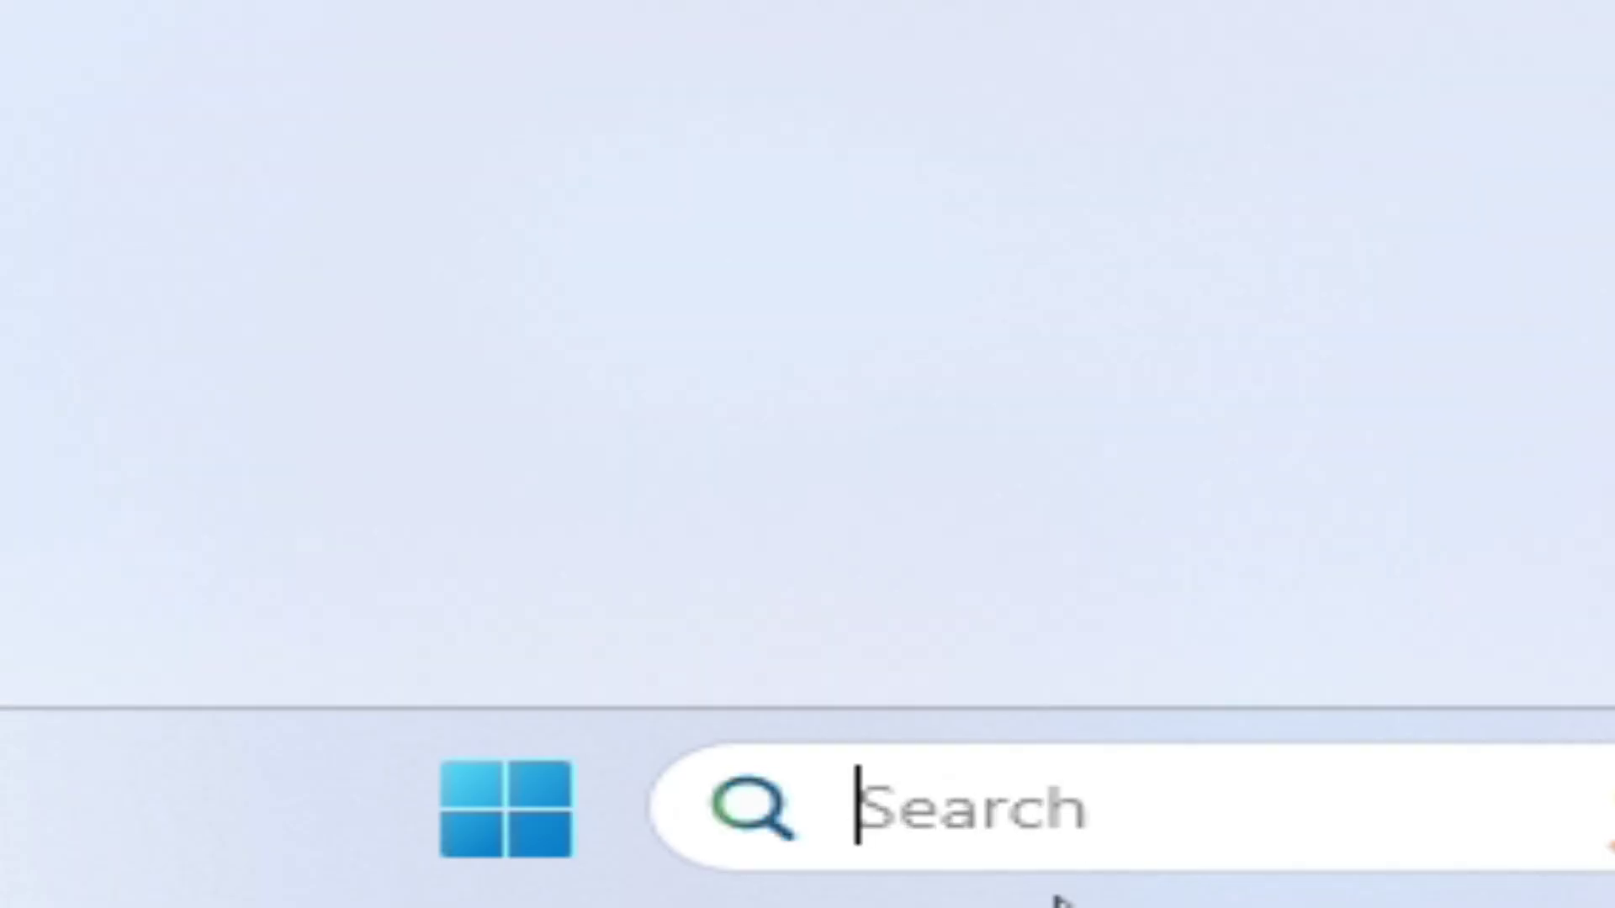
pyautogui.write('control Panel')
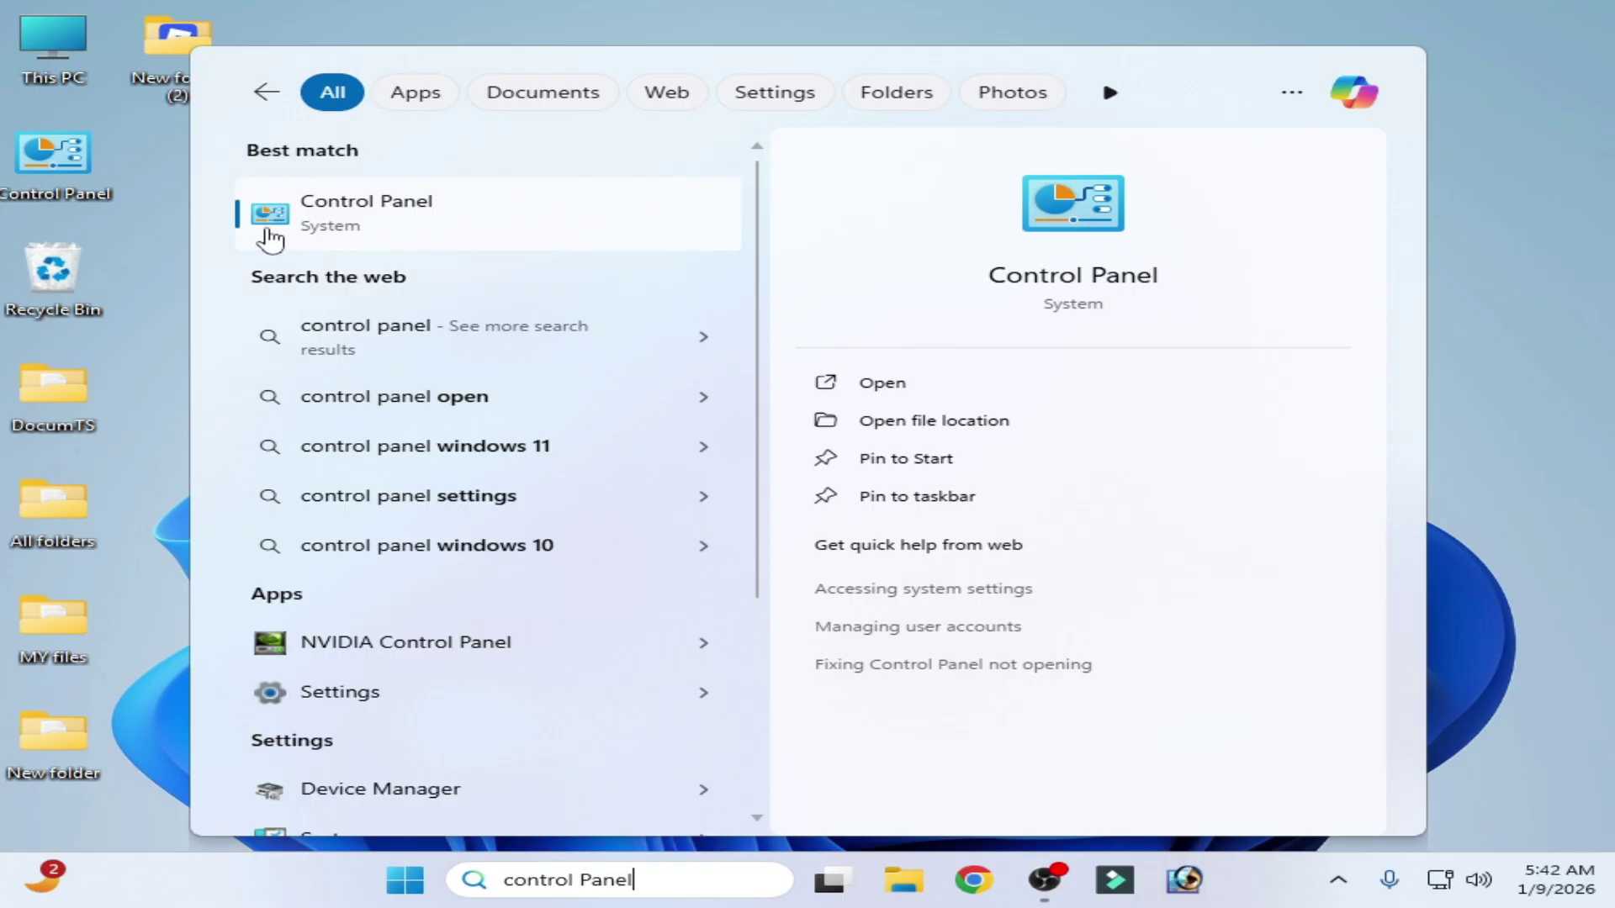
pyautogui.click(392, 225)
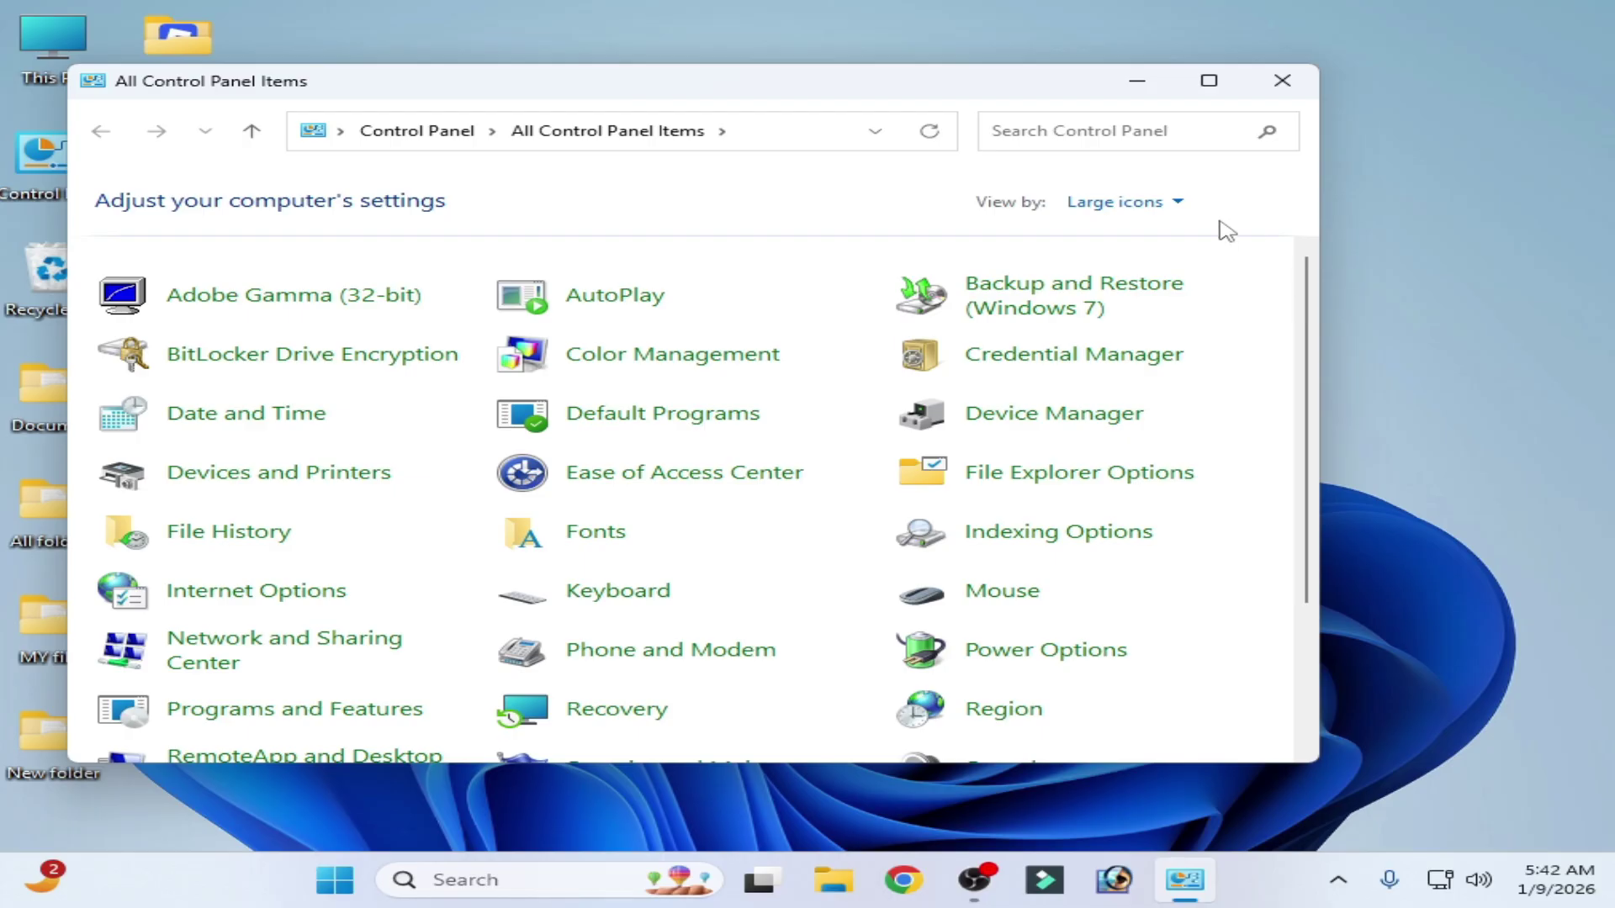
pyautogui.click(1177, 202)
pyautogui.click(1143, 233)
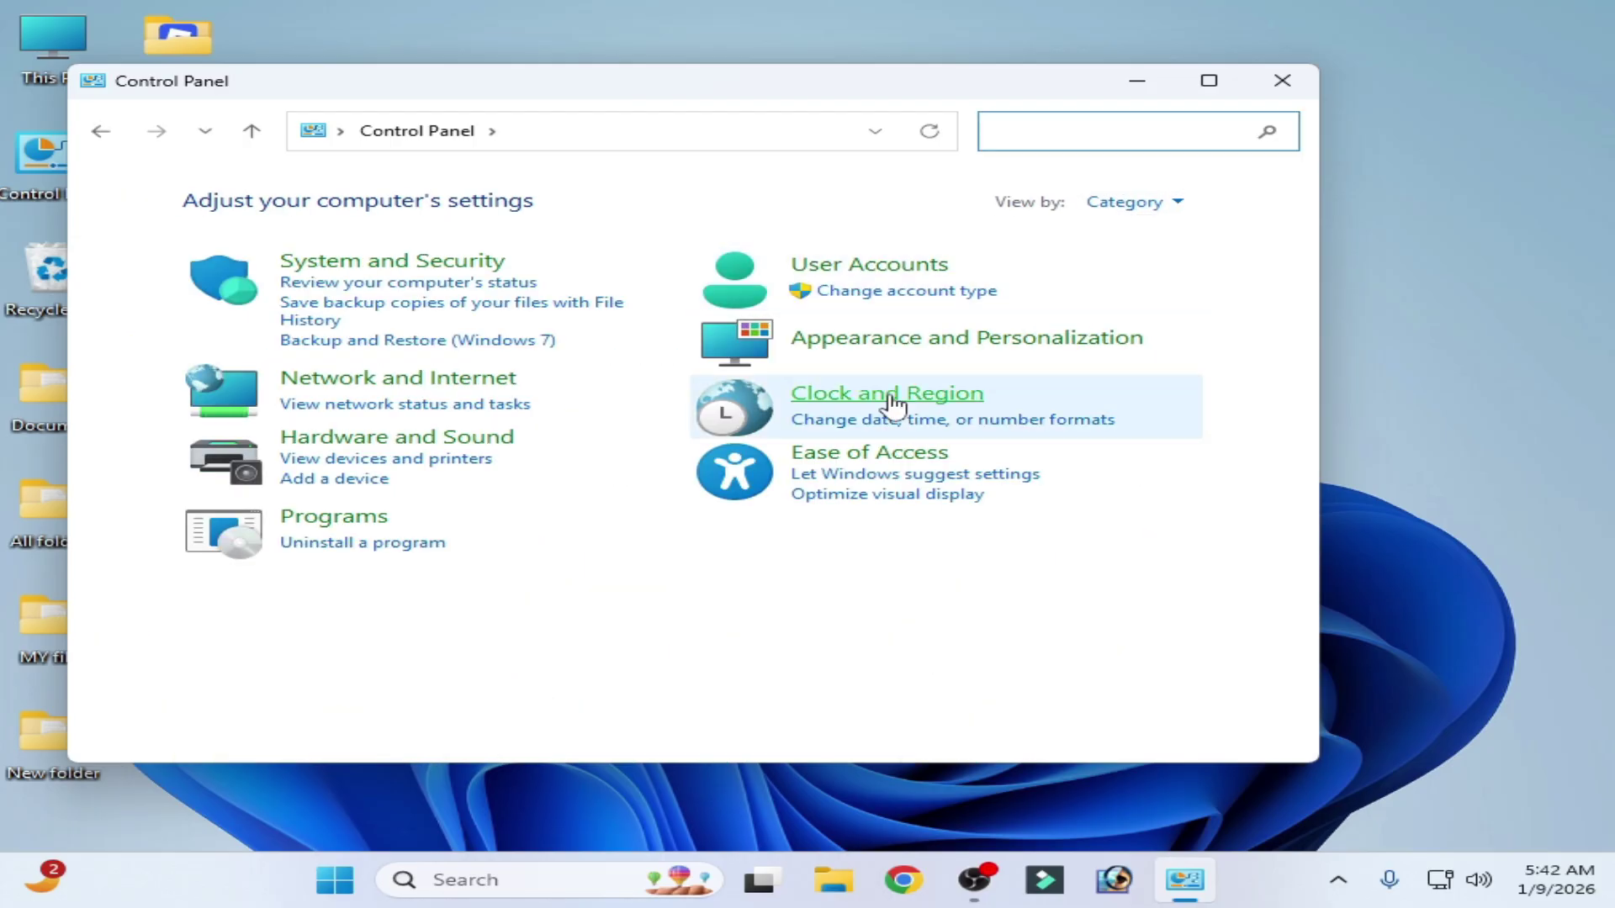
pyautogui.click(380, 545)
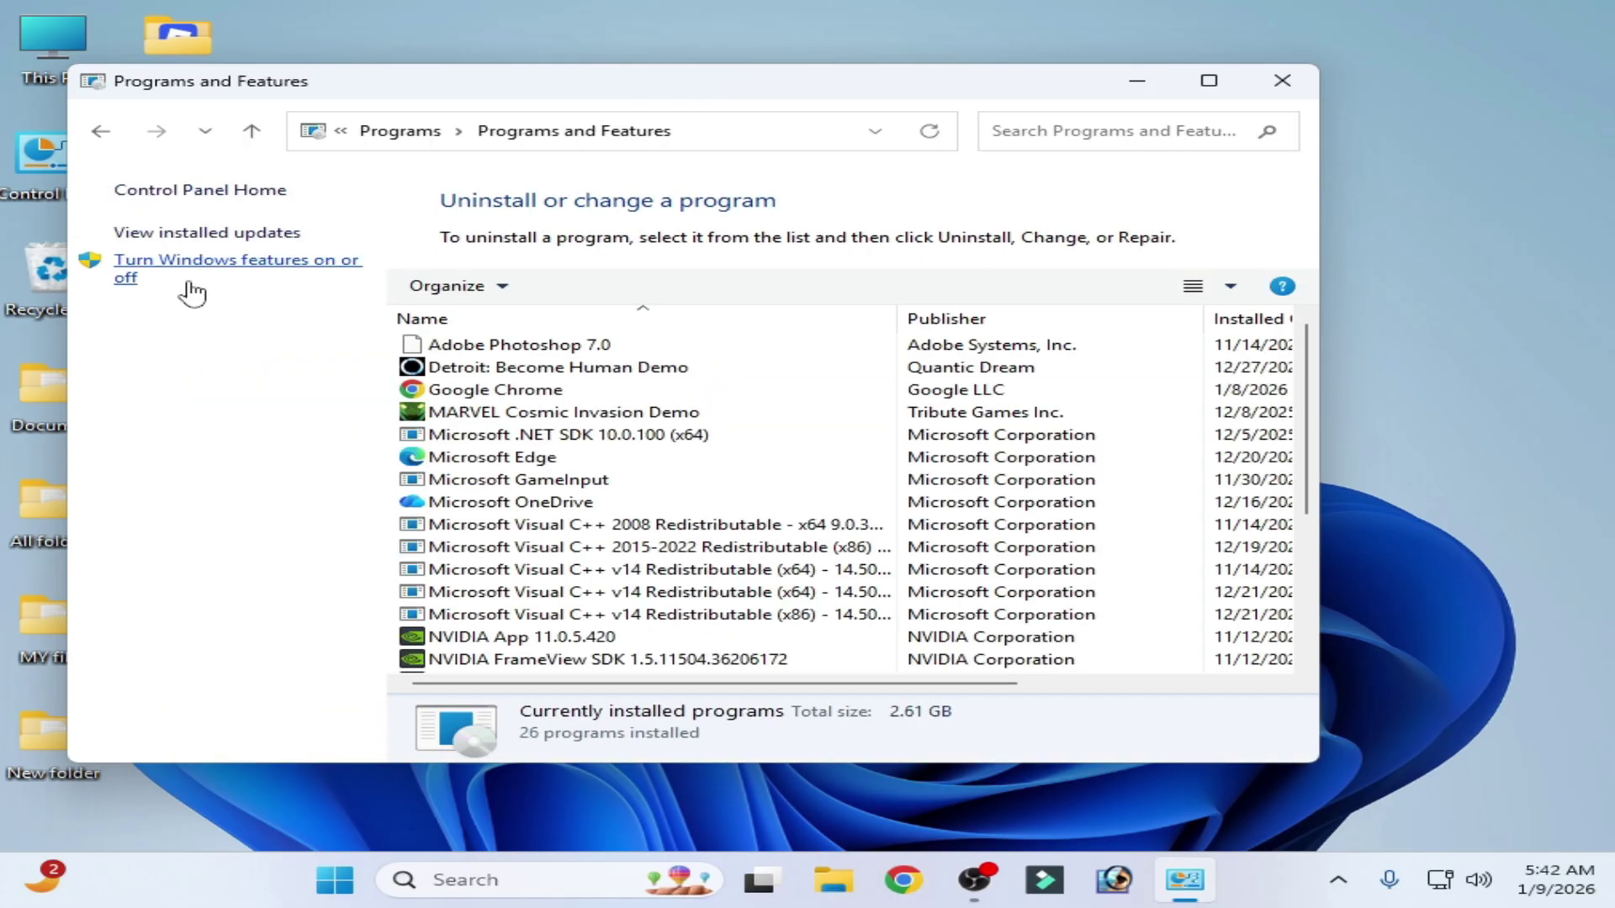
pyautogui.click(244, 267)
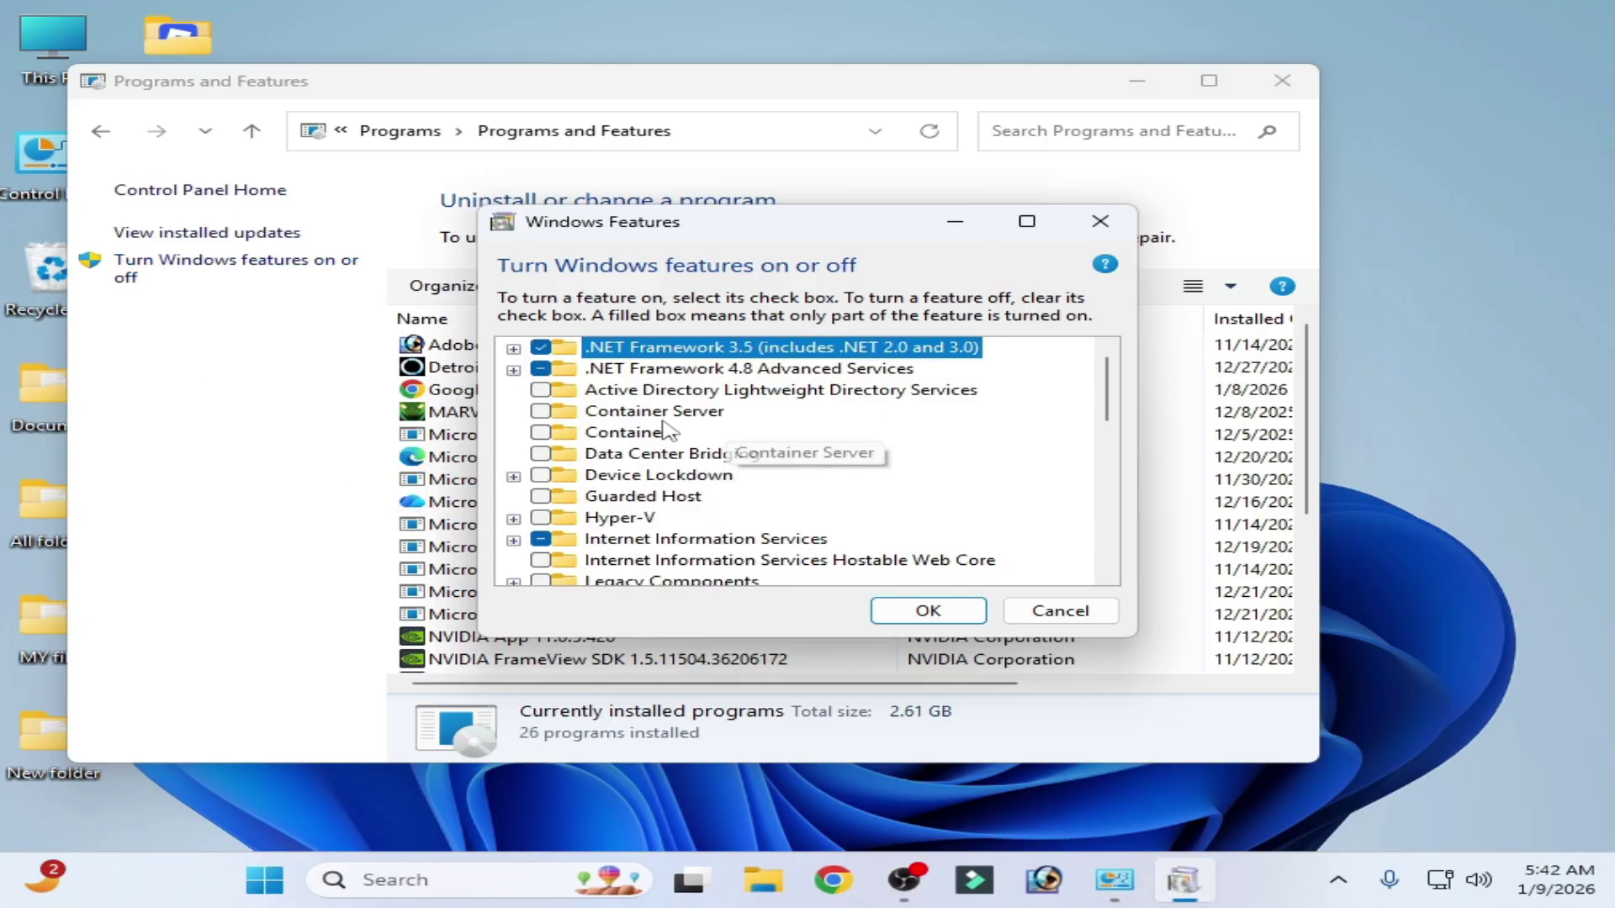
# Keep .NET Framework 3.5 with its WCF activation features enabled, apply, and close the window.
pyautogui.click(539, 349)
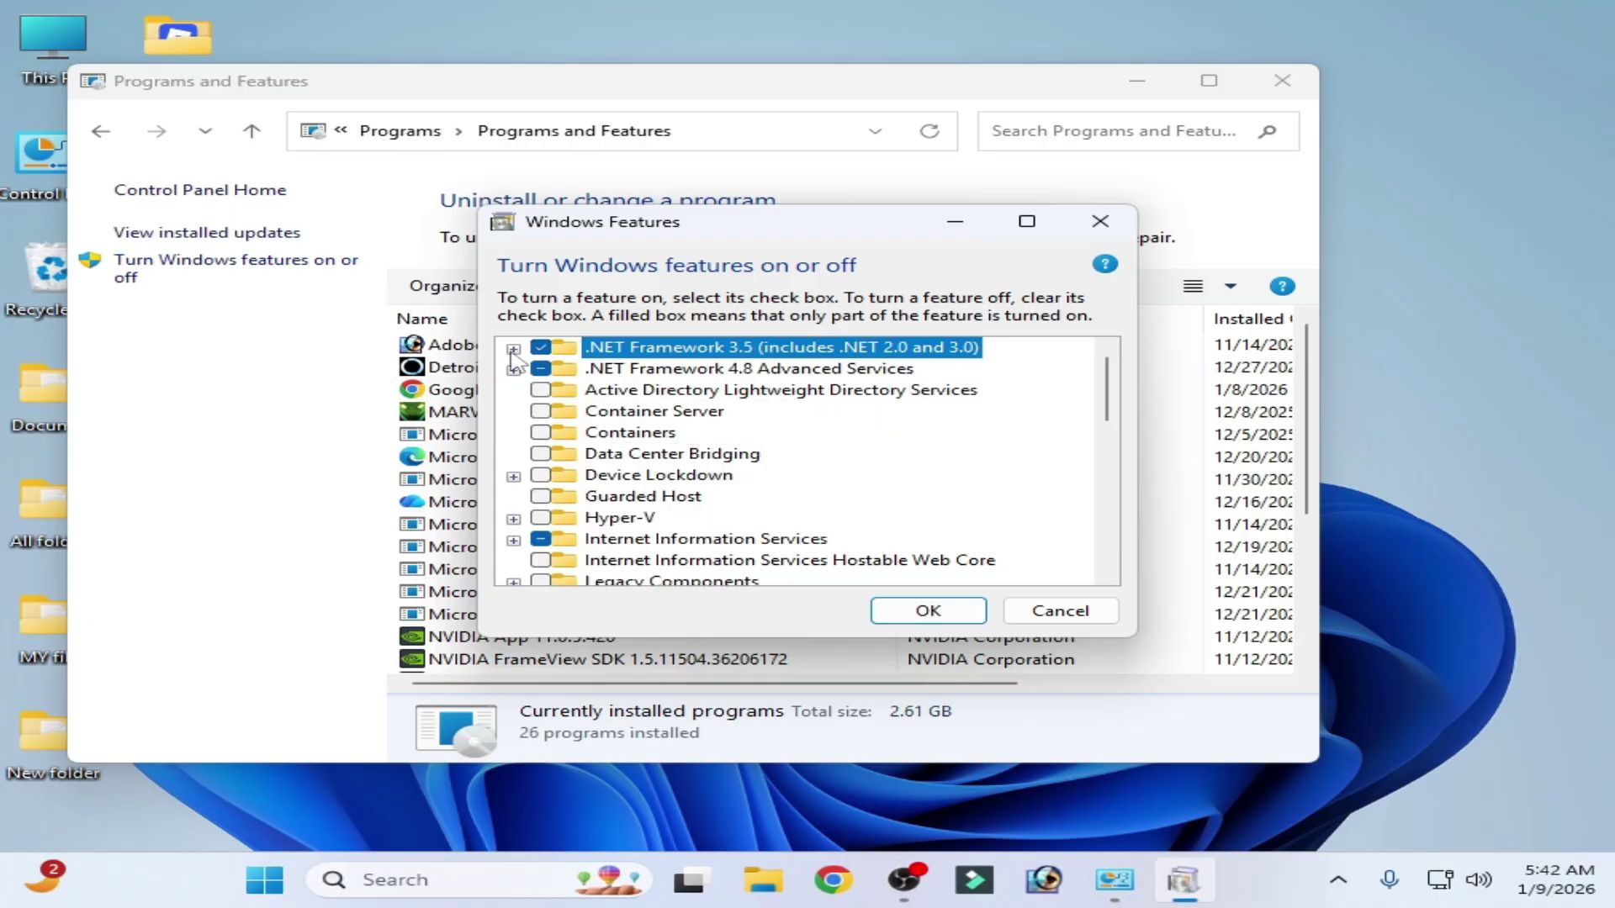
pyautogui.click(513, 348)
pyautogui.click(543, 349)
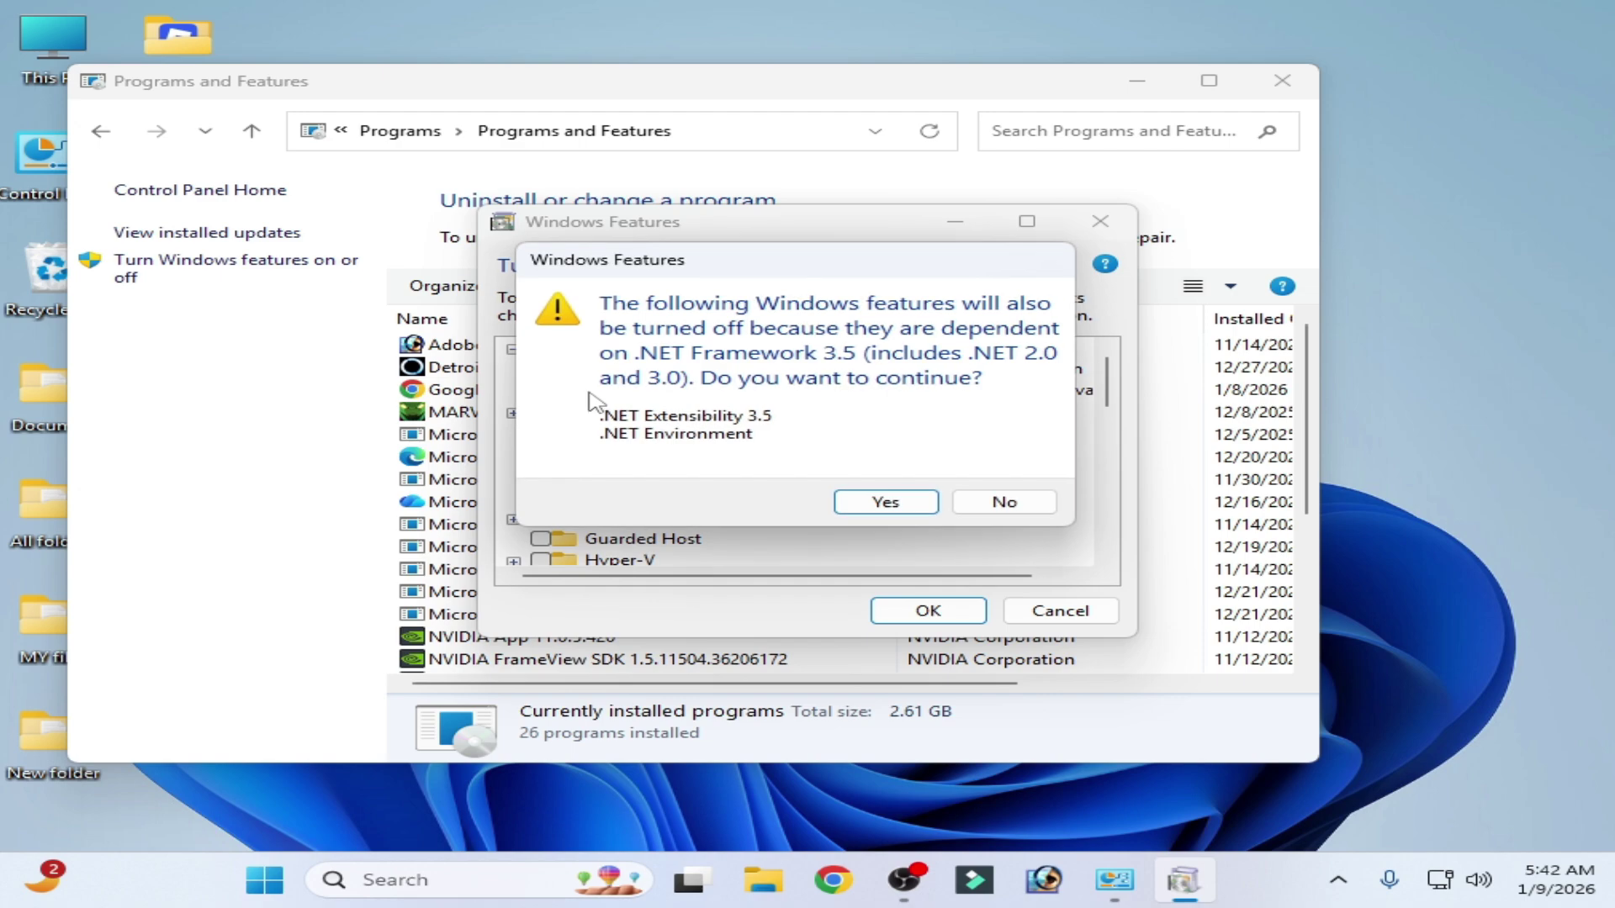
pyautogui.click(967, 508)
pyautogui.click(578, 371)
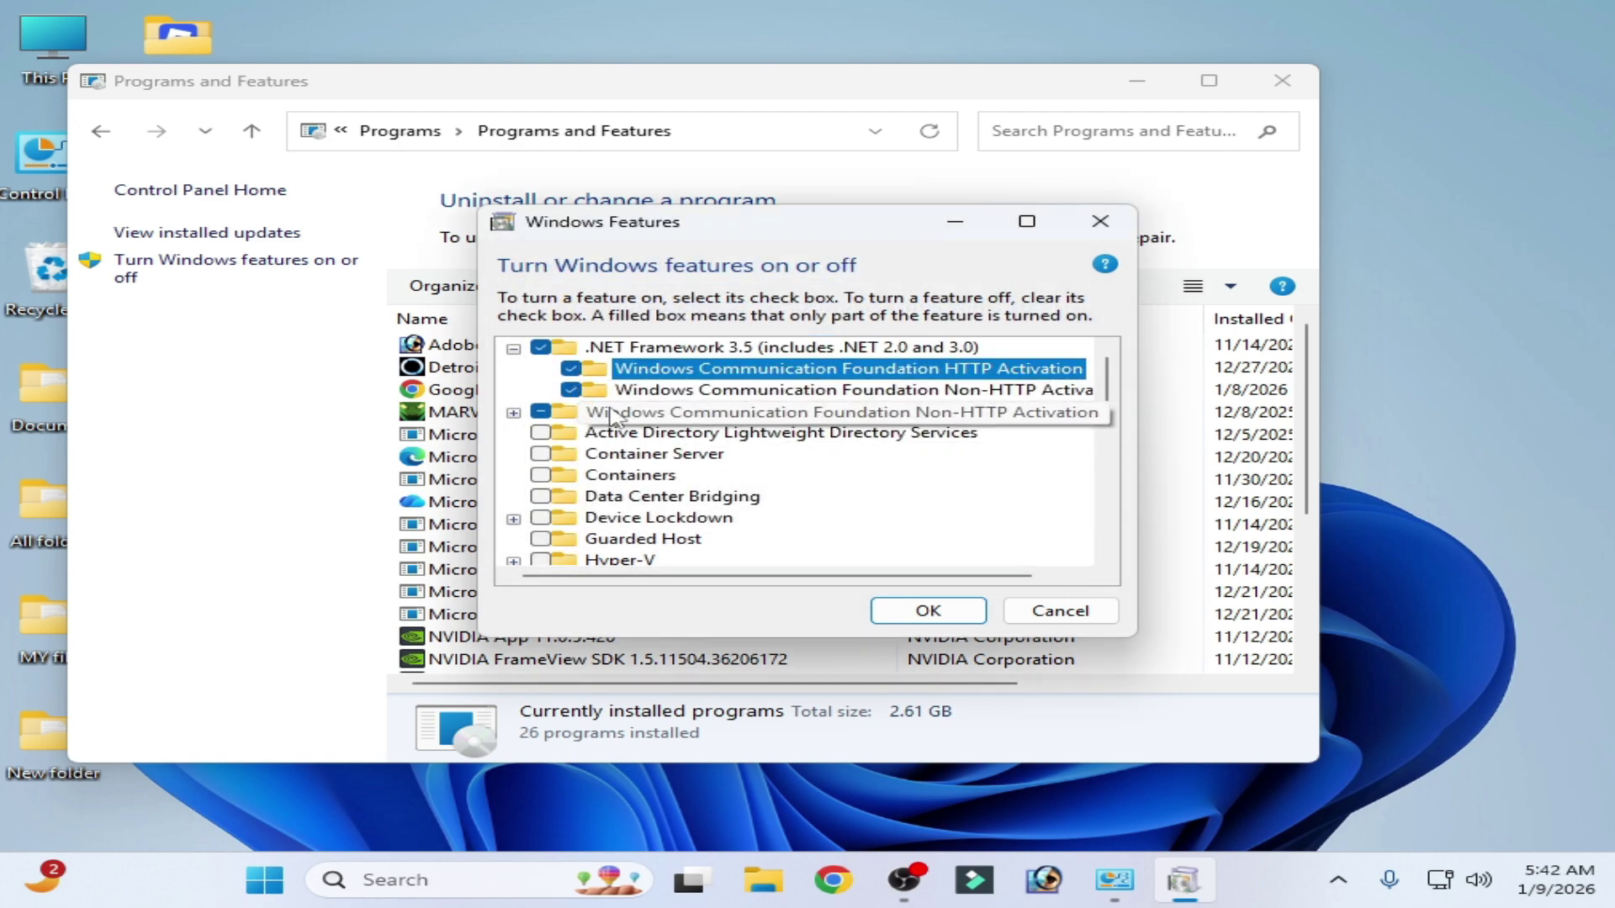
pyautogui.click(936, 611)
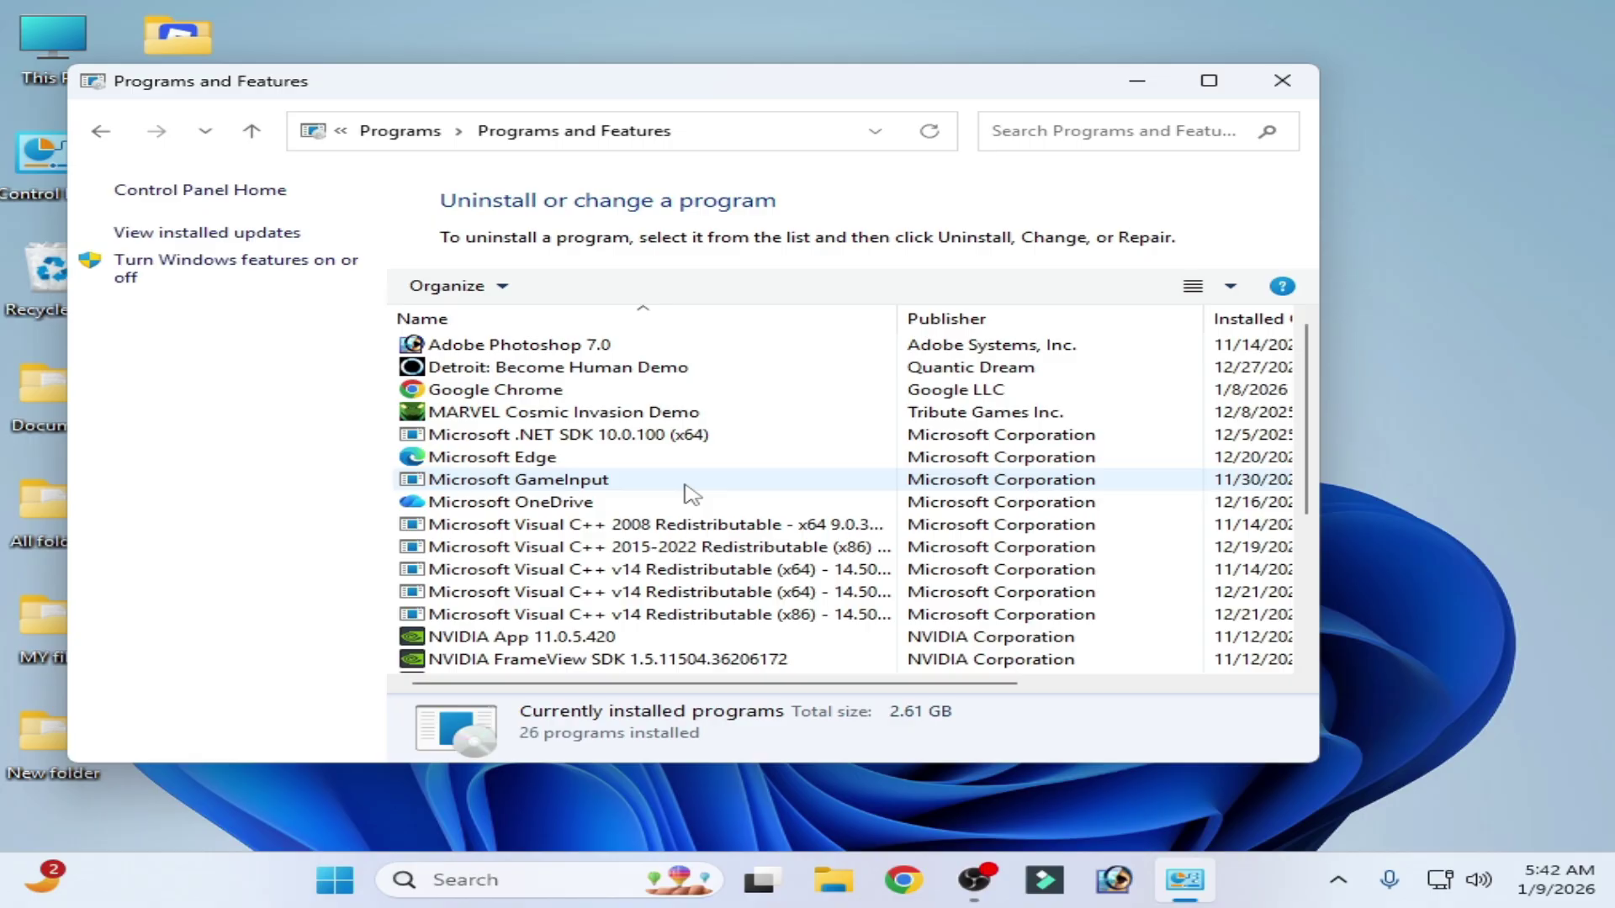
pyautogui.hotkey('alt', 'F4')
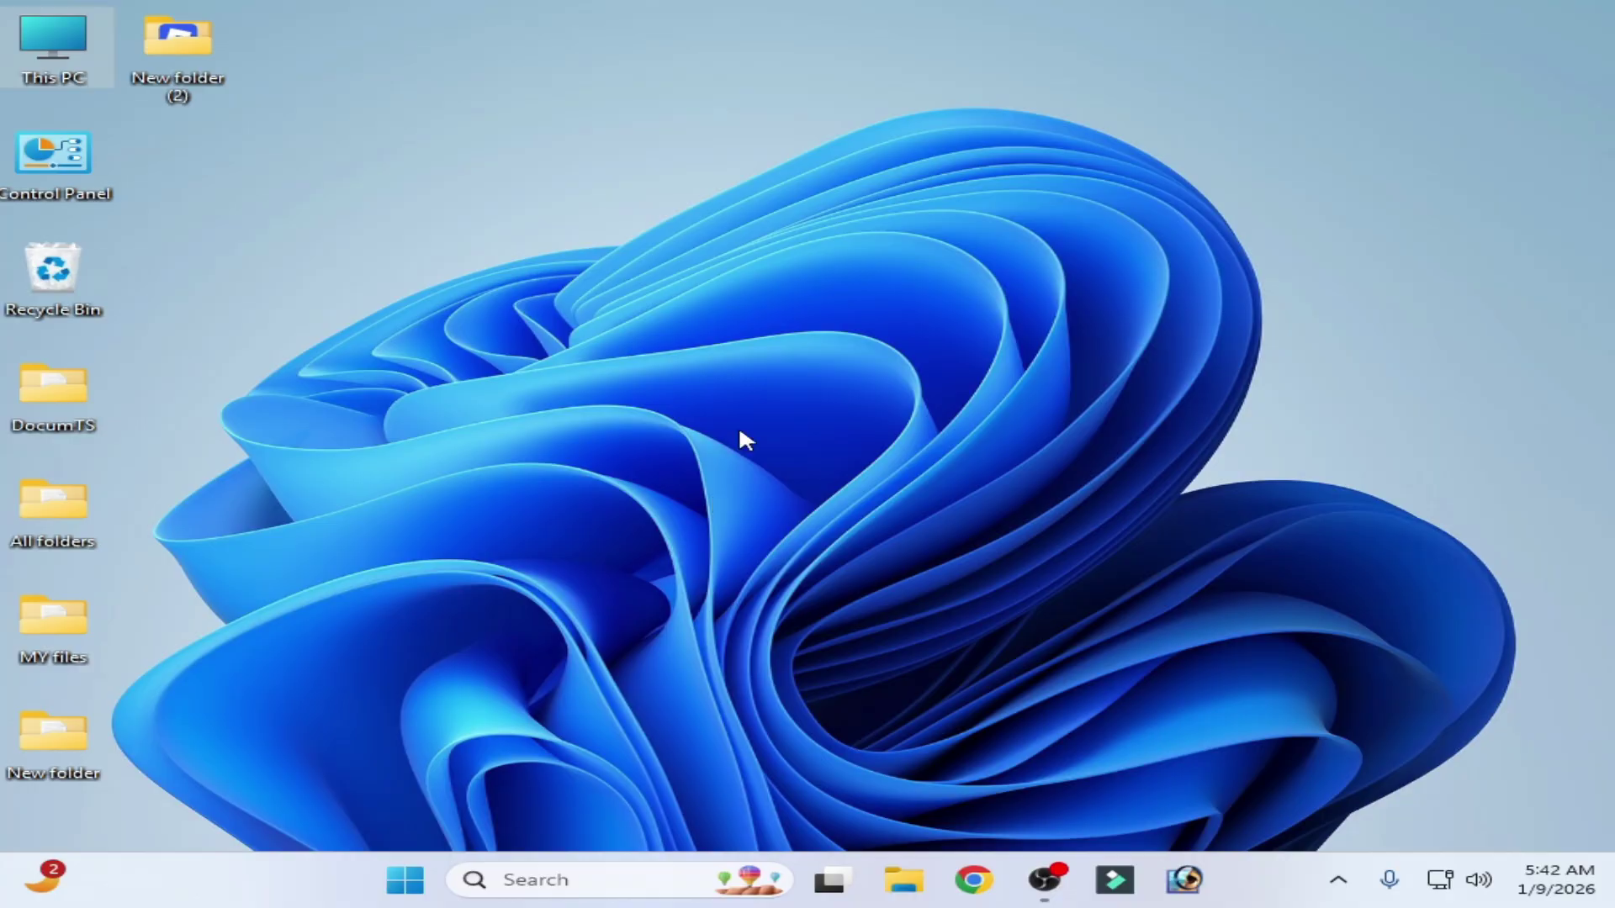
# Choose Restart from the Start menu power options.
pyautogui.click(402, 878)
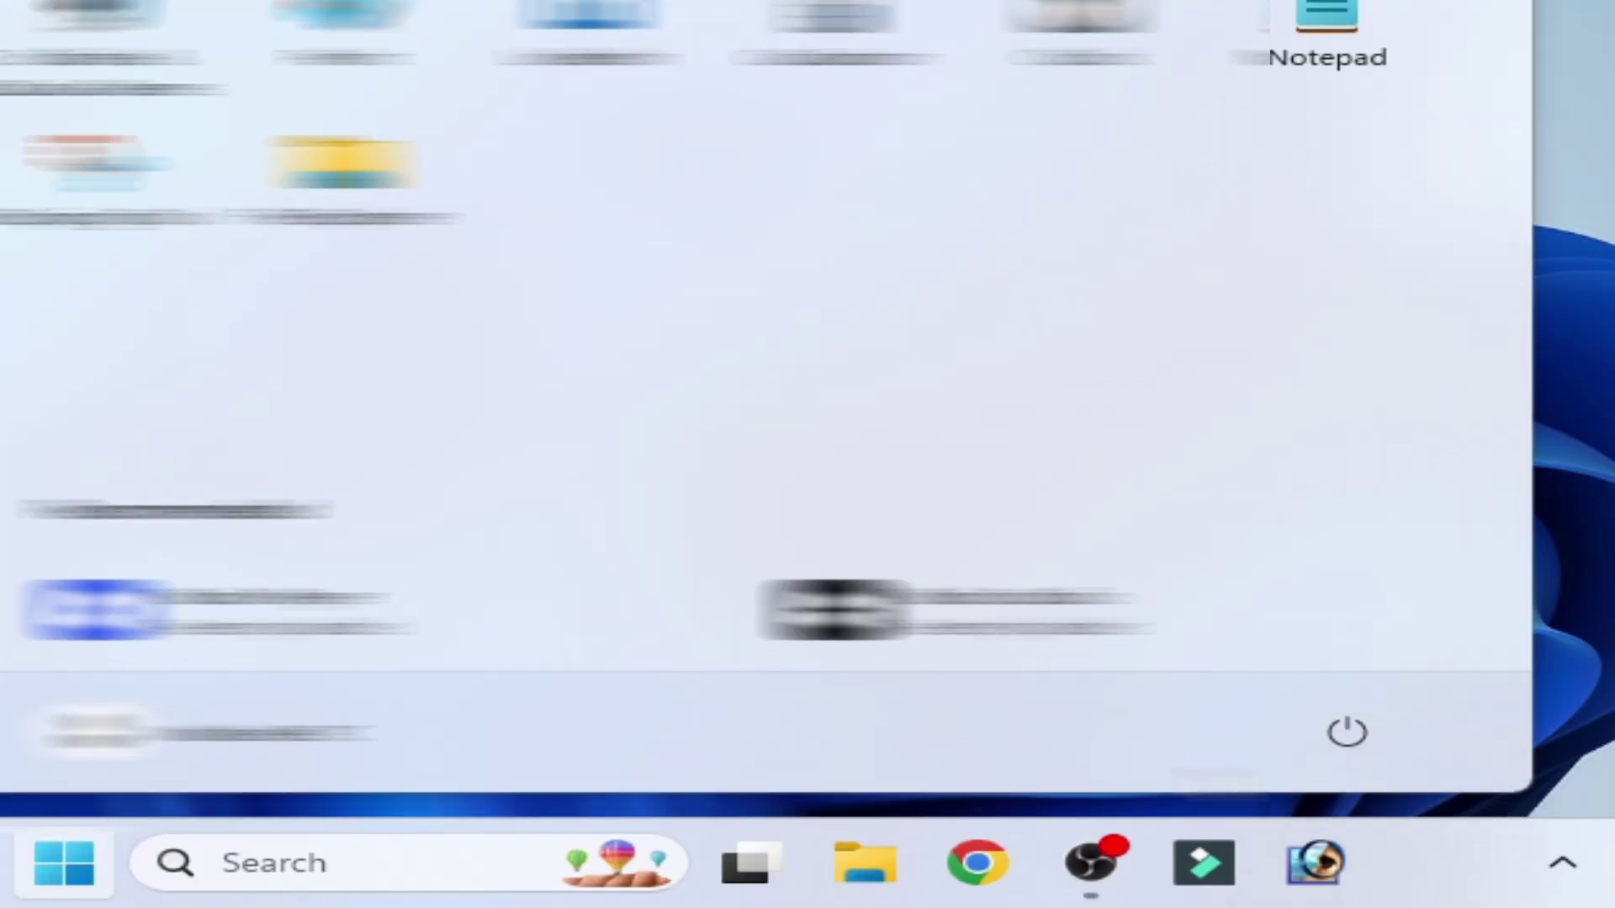
pyautogui.click(1346, 732)
pyautogui.click(1407, 668)
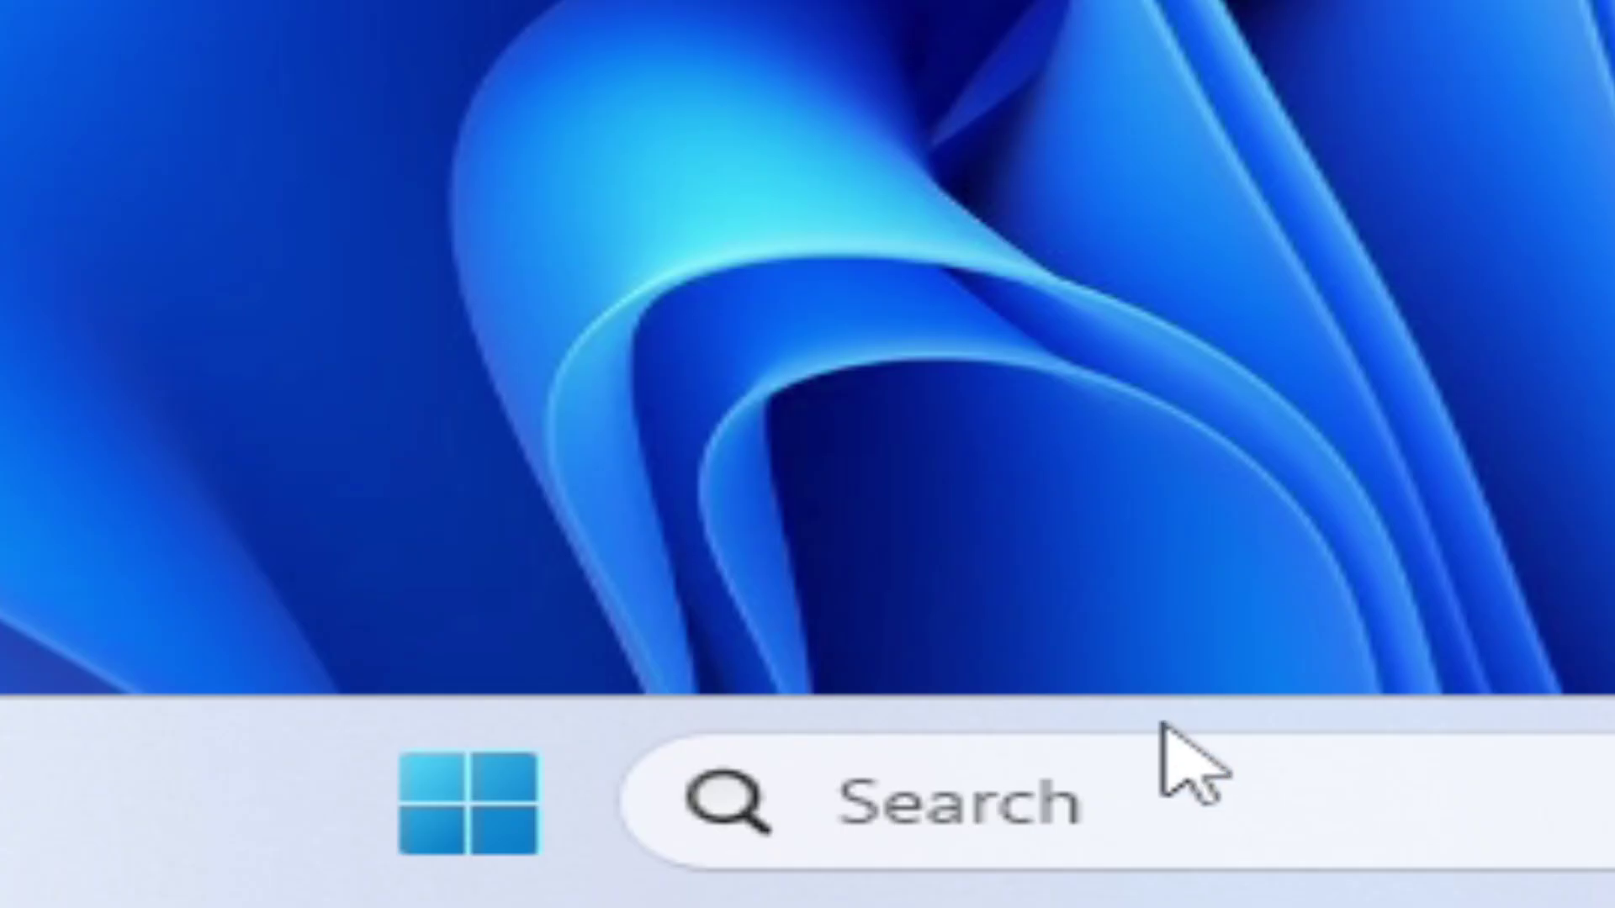
# Launch Command Prompt as administrator from a cmd search.
pyautogui.click(1016, 737)
pyautogui.write('cmd')
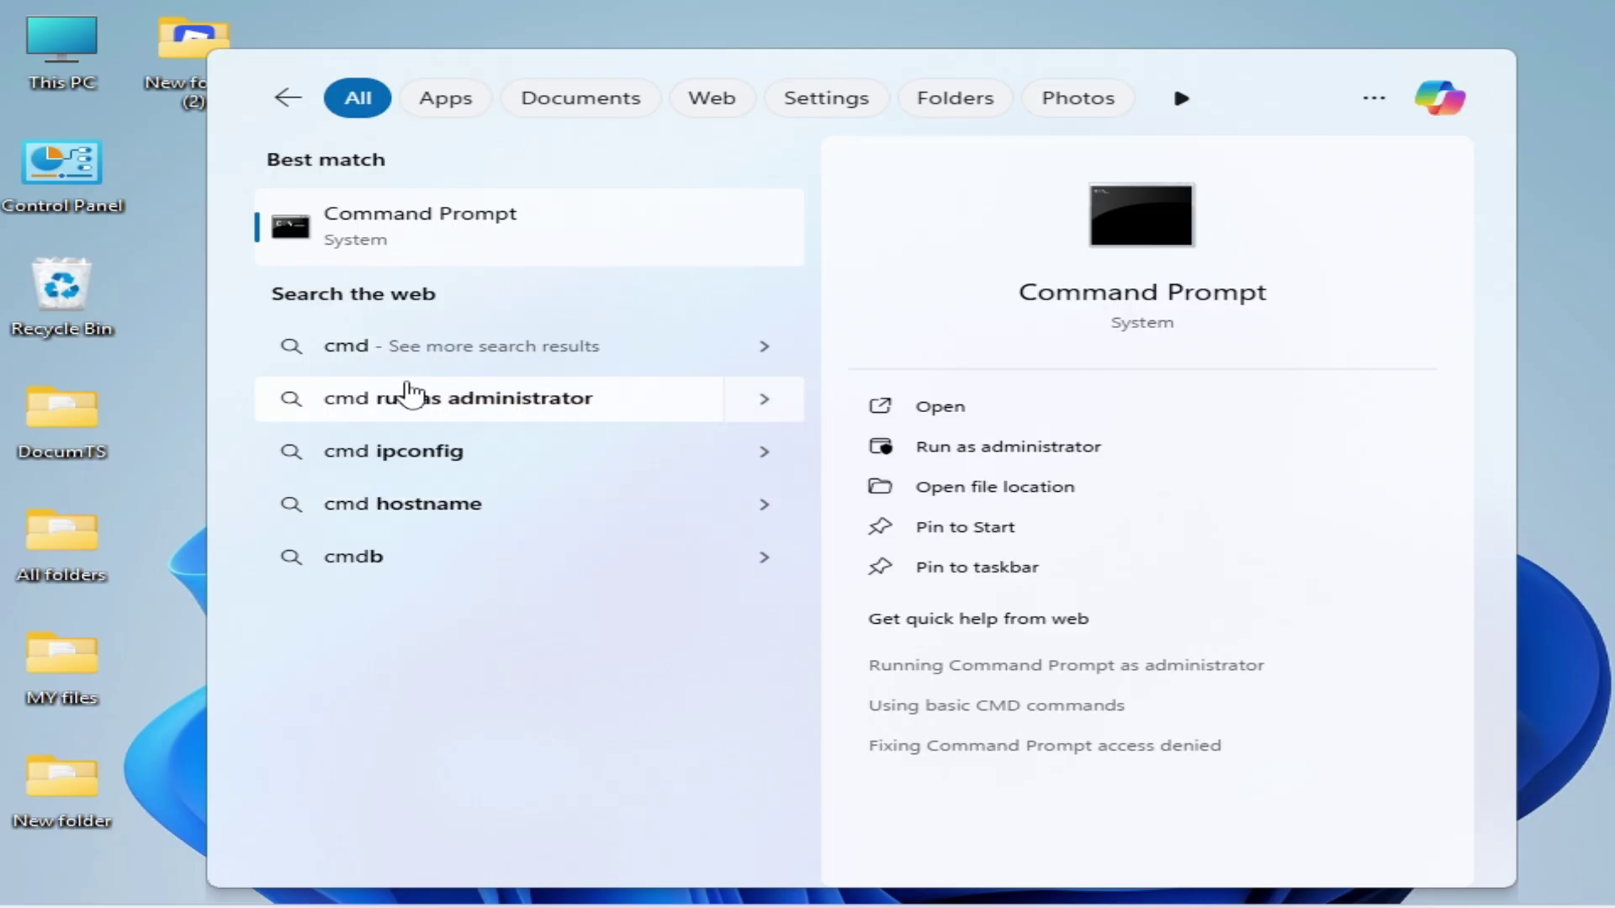
pyautogui.rightClick(383, 240)
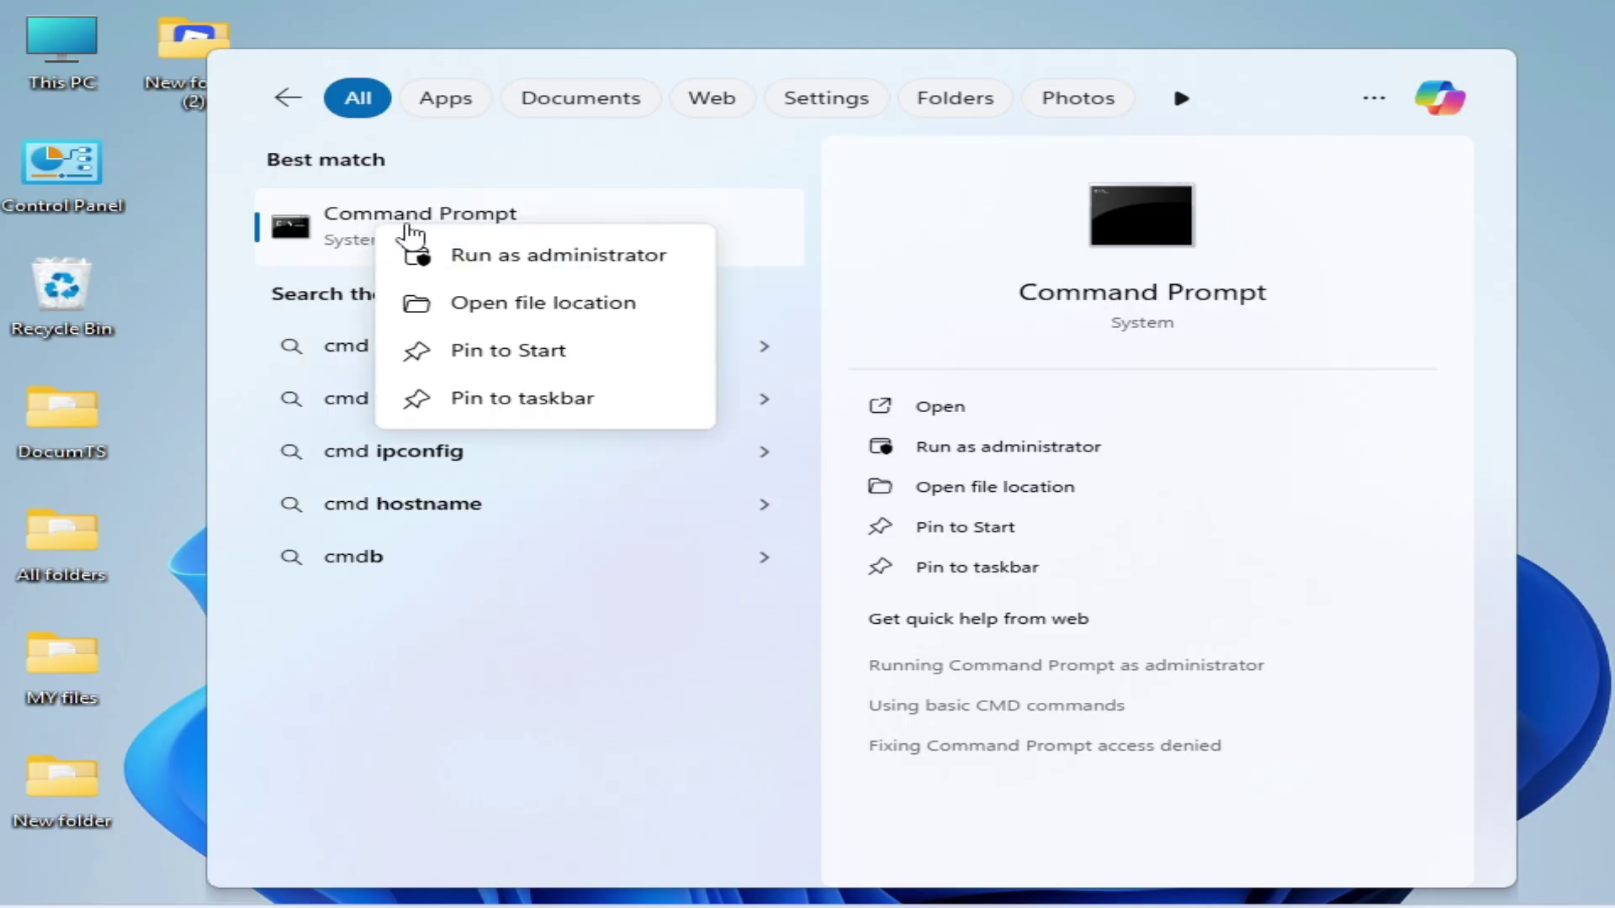
pyautogui.click(519, 256)
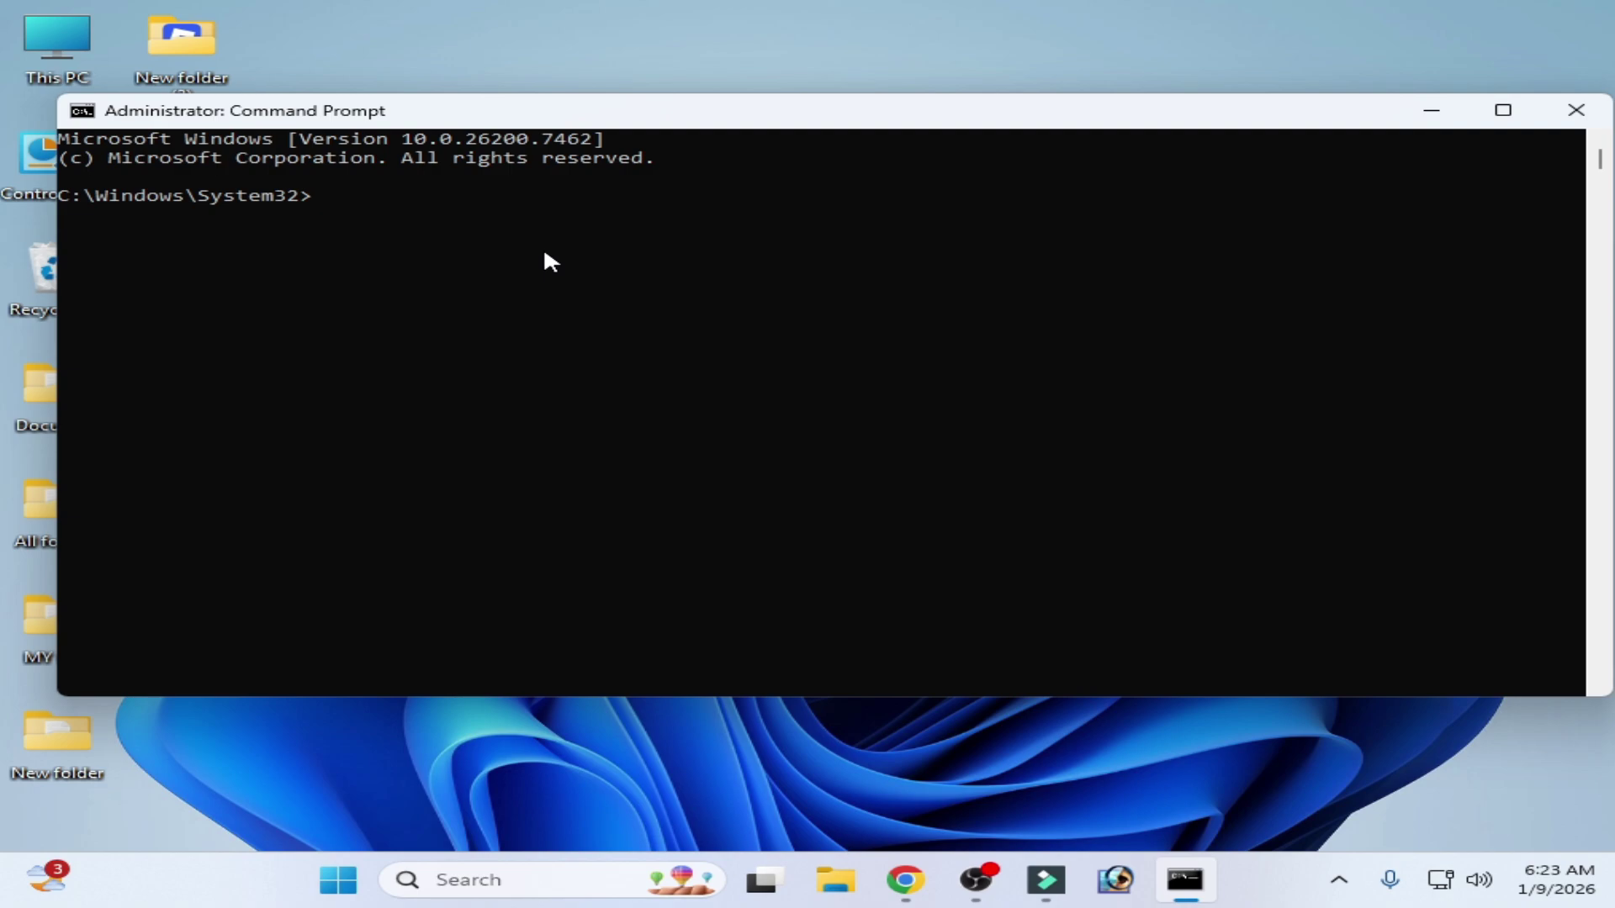
# Run sfc /scannow, then paste dism /online /cleanup-image /restorehealth.
pyautogui.write('sfc /scannow')
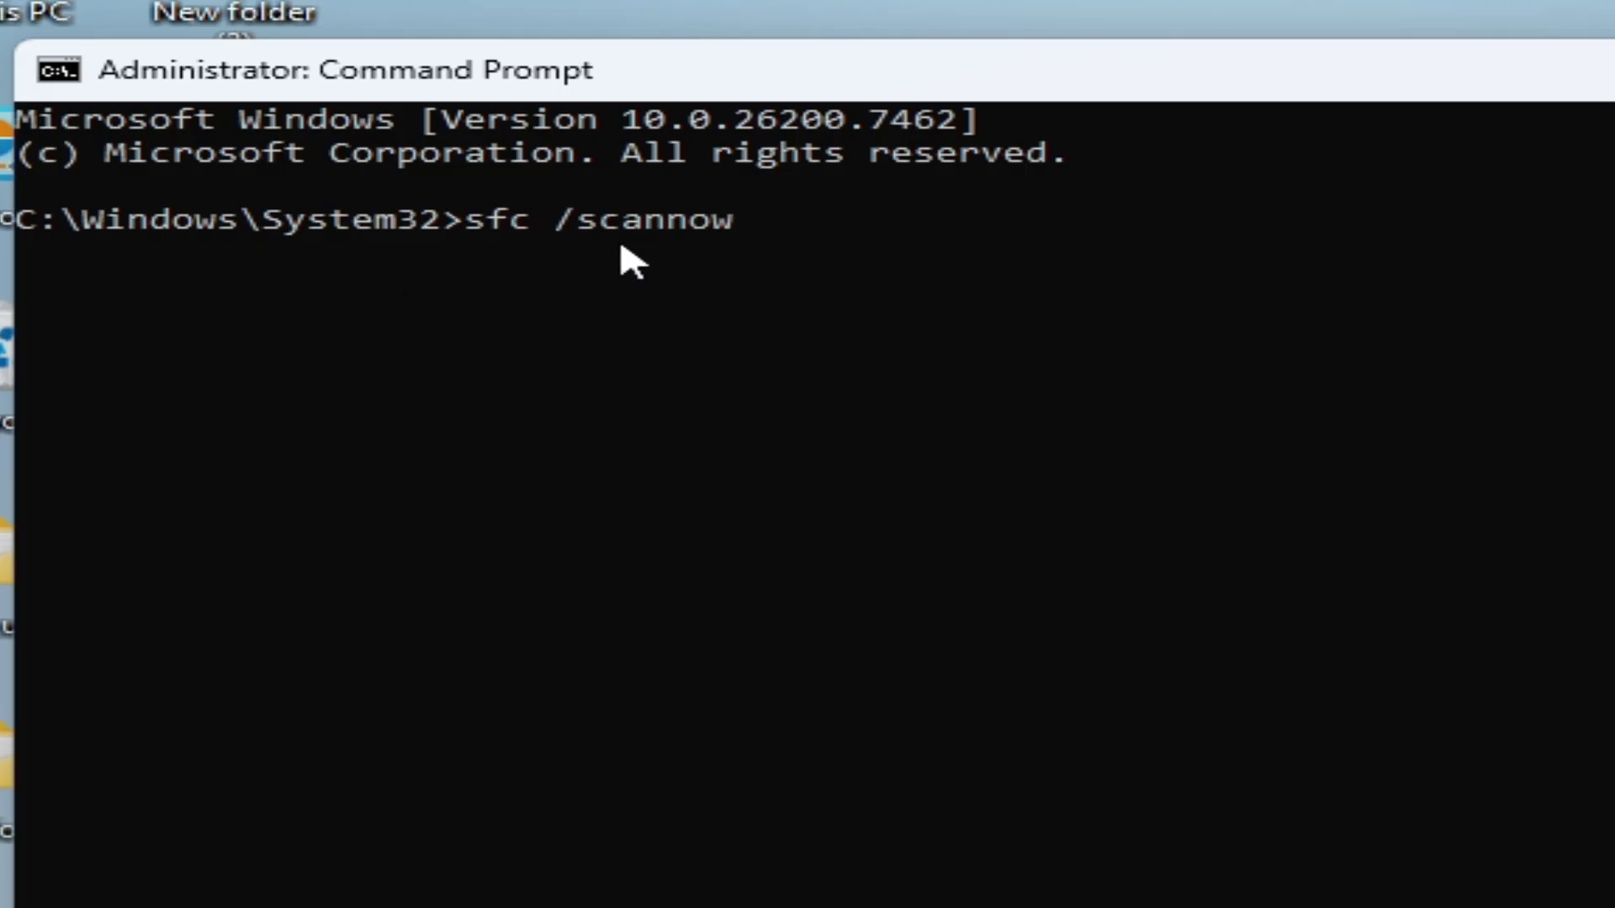
pyautogui.press('Return')
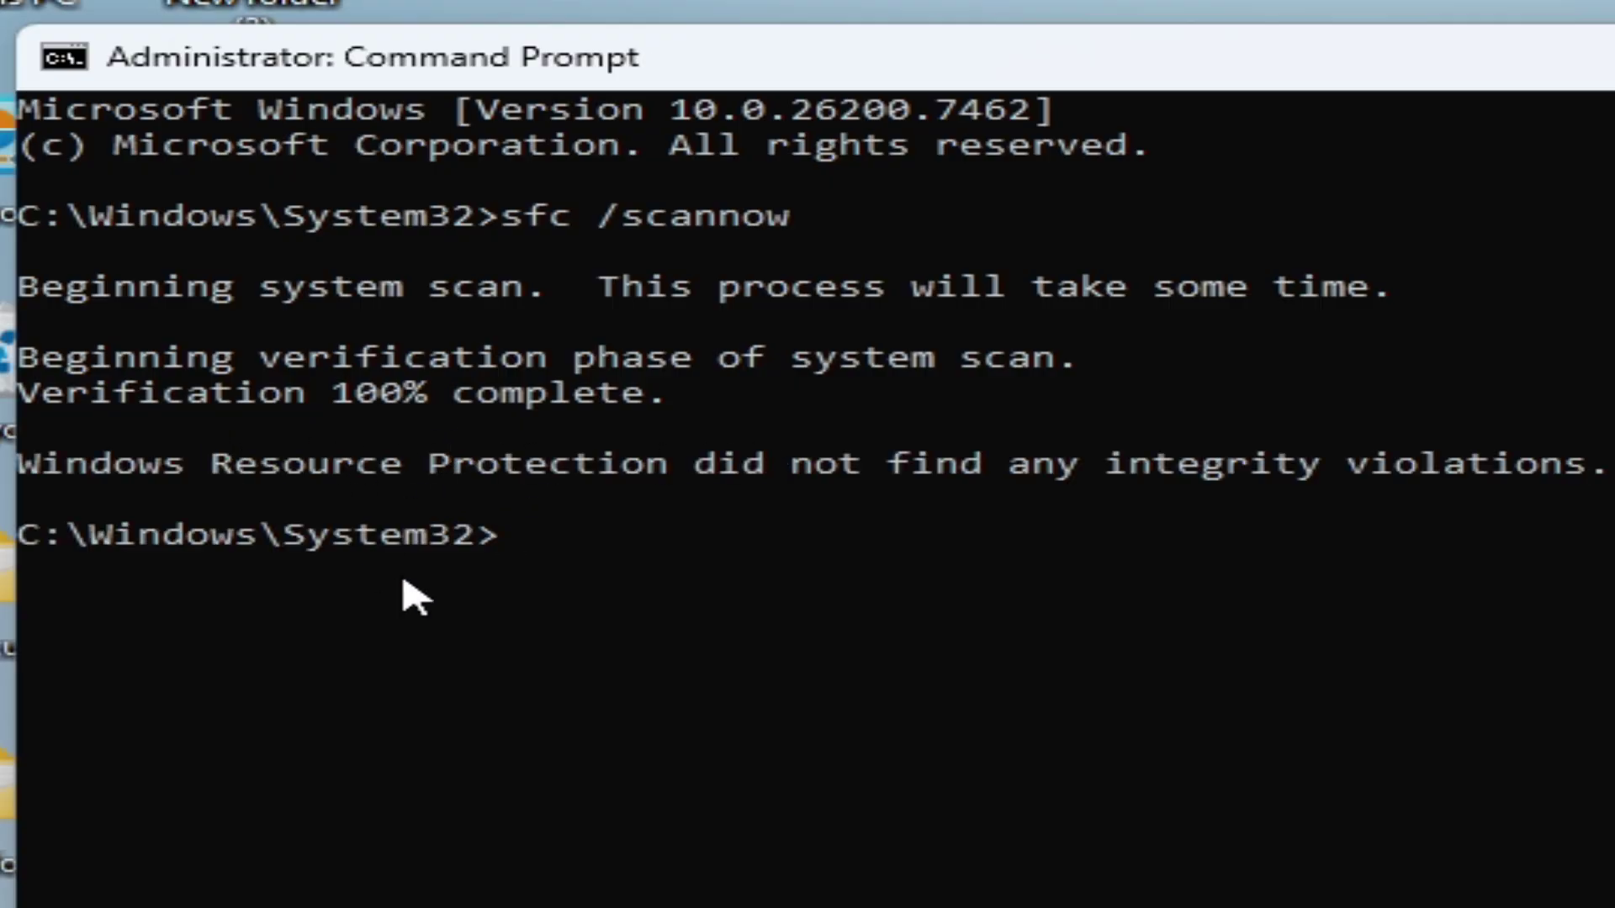
pyautogui.write('dism /online /cleanup-image /restorehealth')
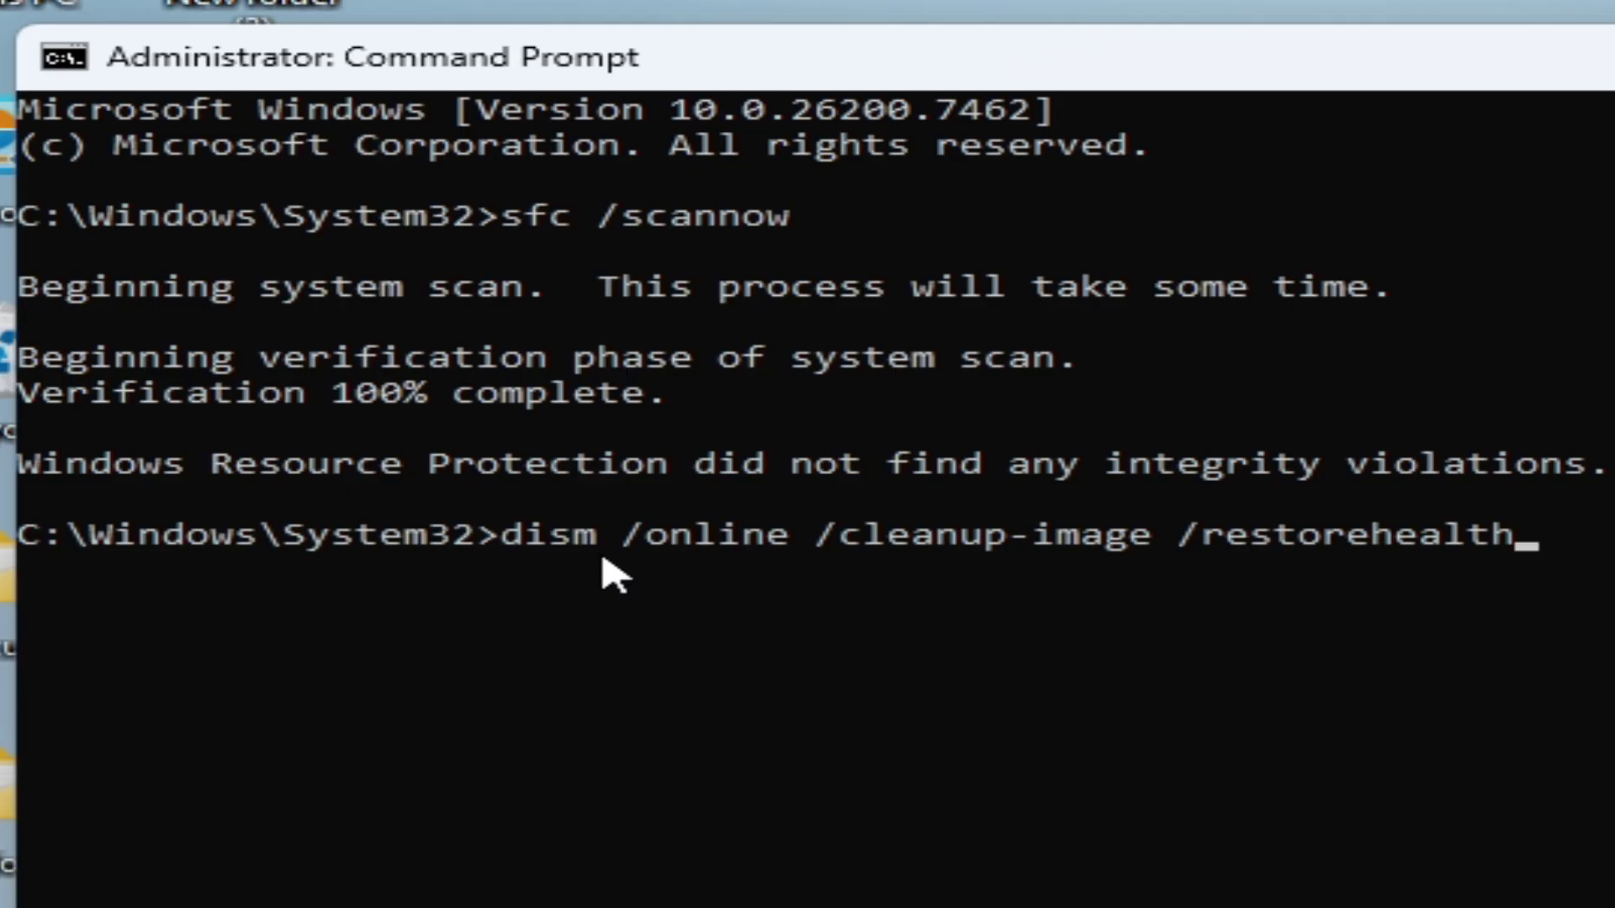
# Execute the DISM /restorehealth command so the image repair runs.
pyautogui.press('Return')
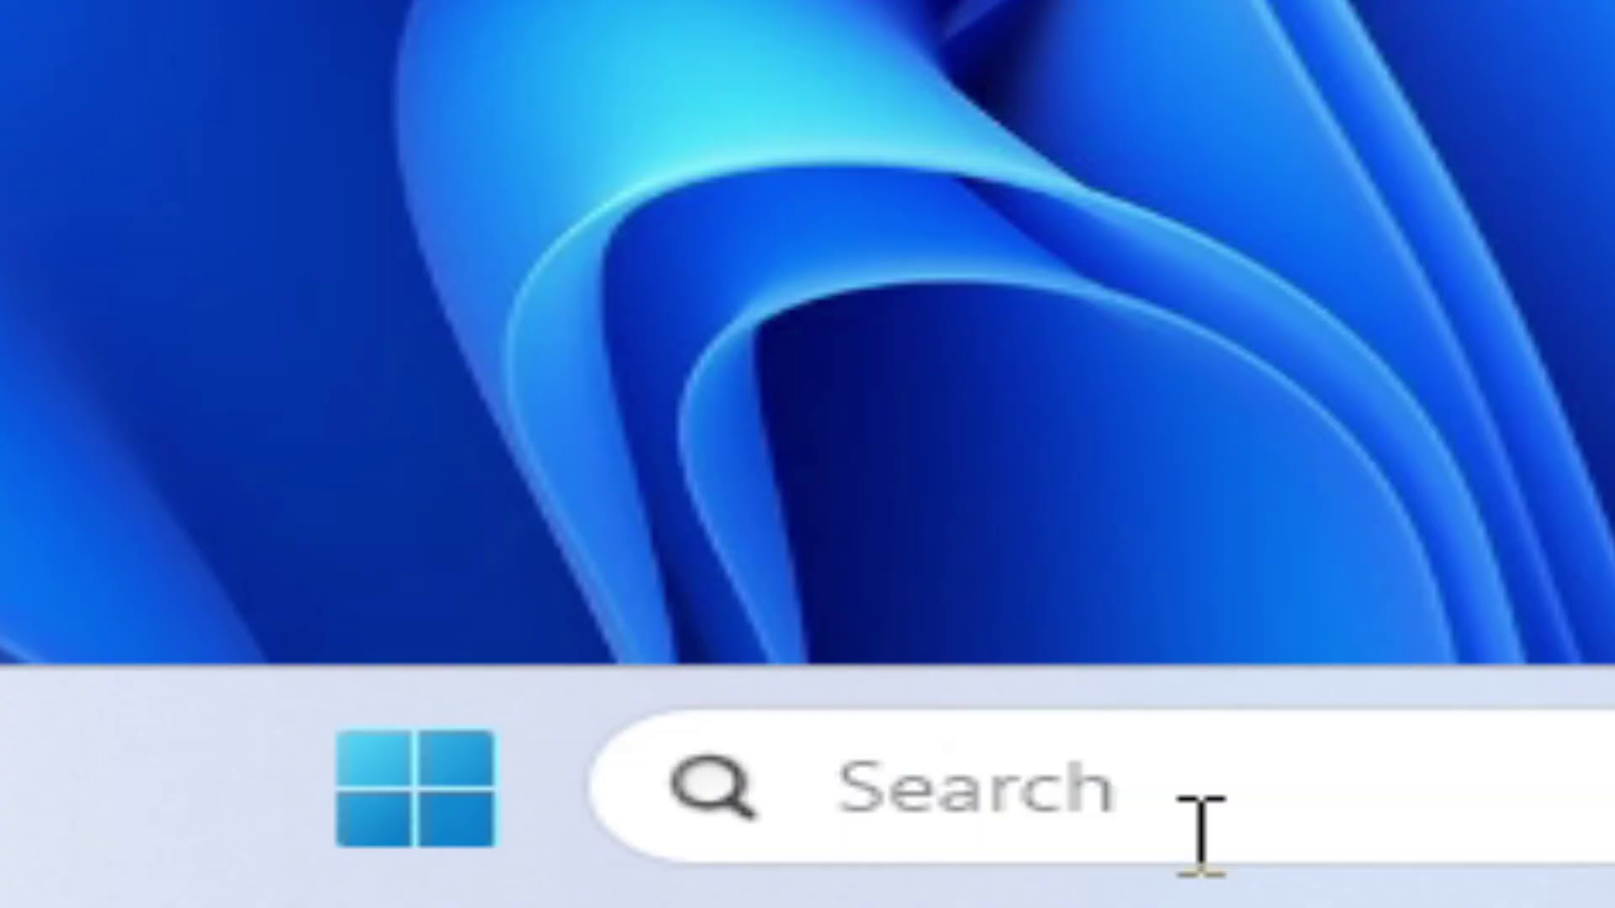
# Open Settings > Windows Update, check for updates (up to date), and close Settings.
pyautogui.click(580, 878)
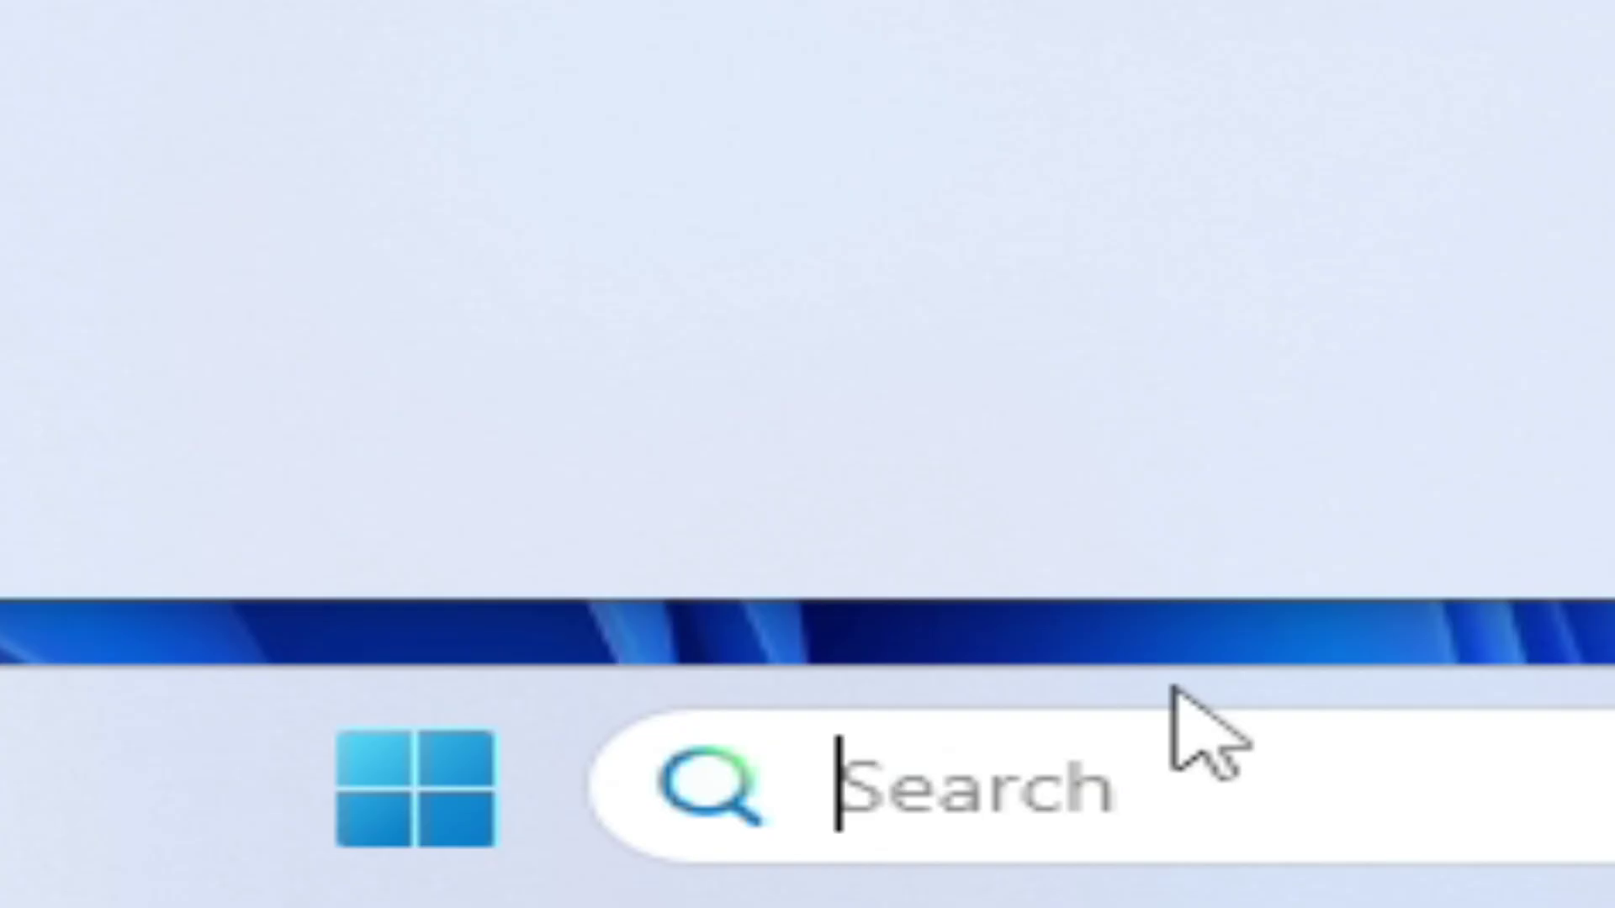
pyautogui.write('se')
pyautogui.click(1240, 799)
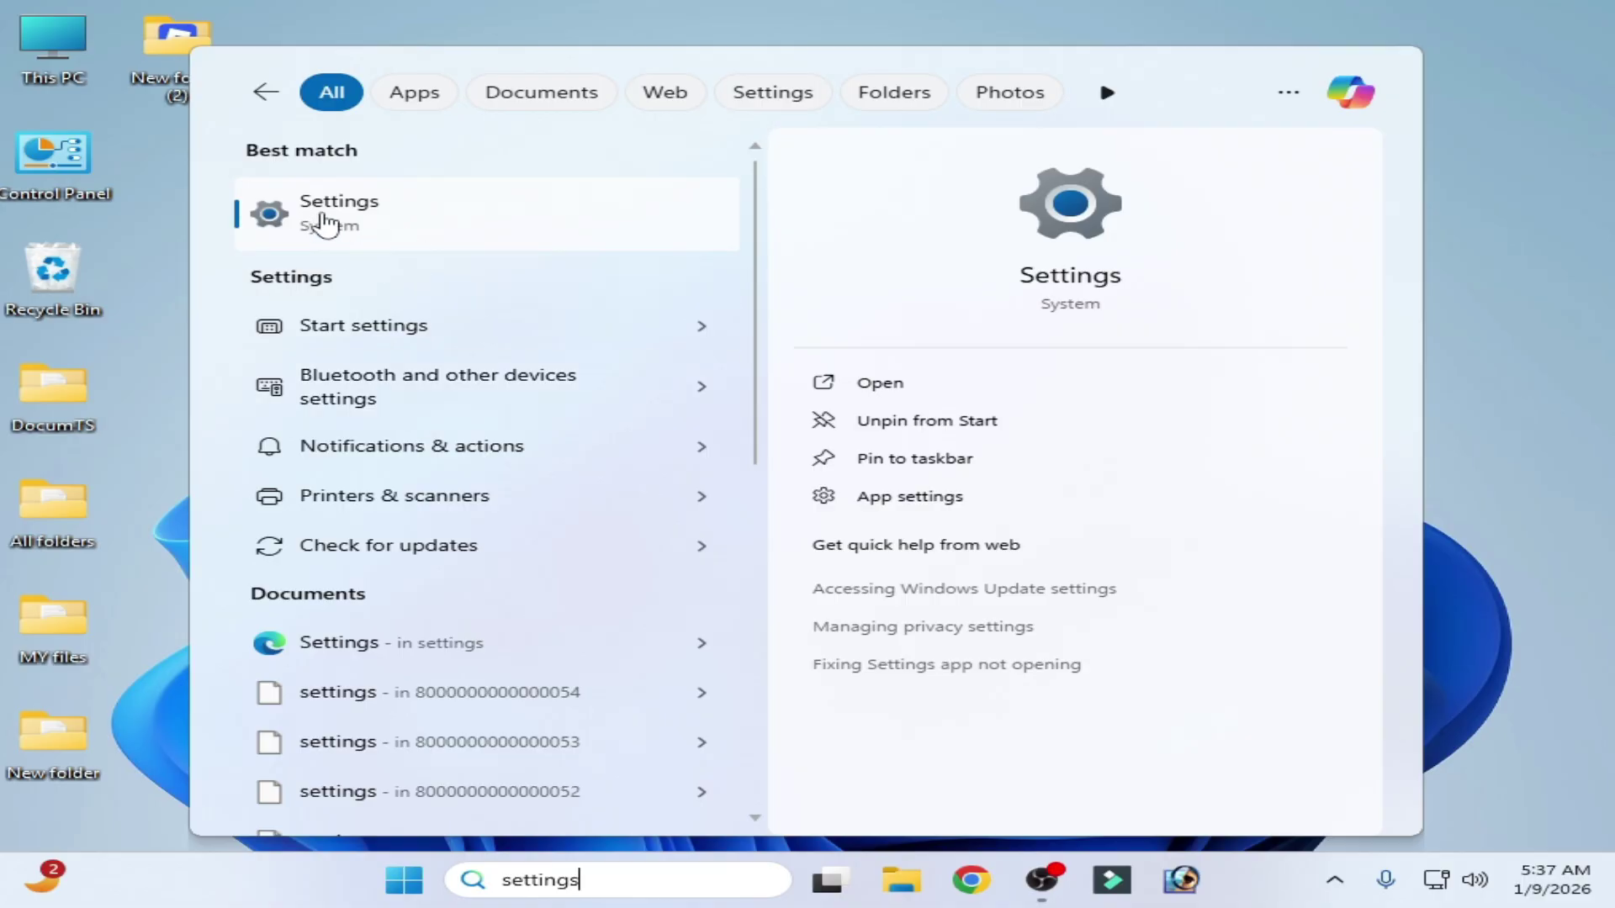
pyautogui.click(379, 228)
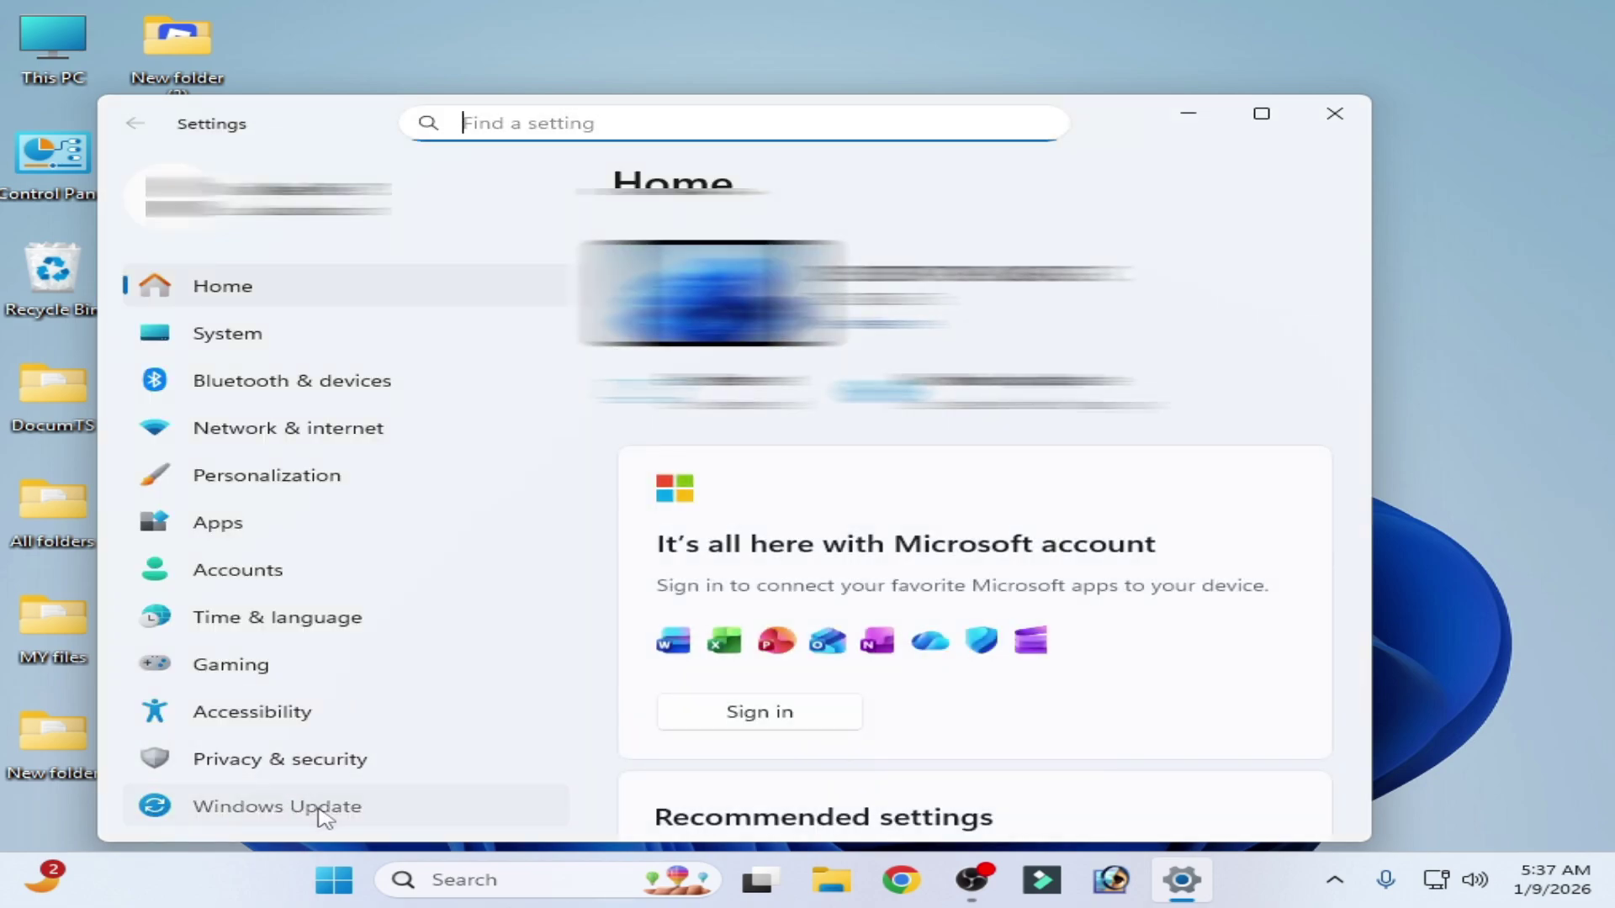
pyautogui.click(320, 809)
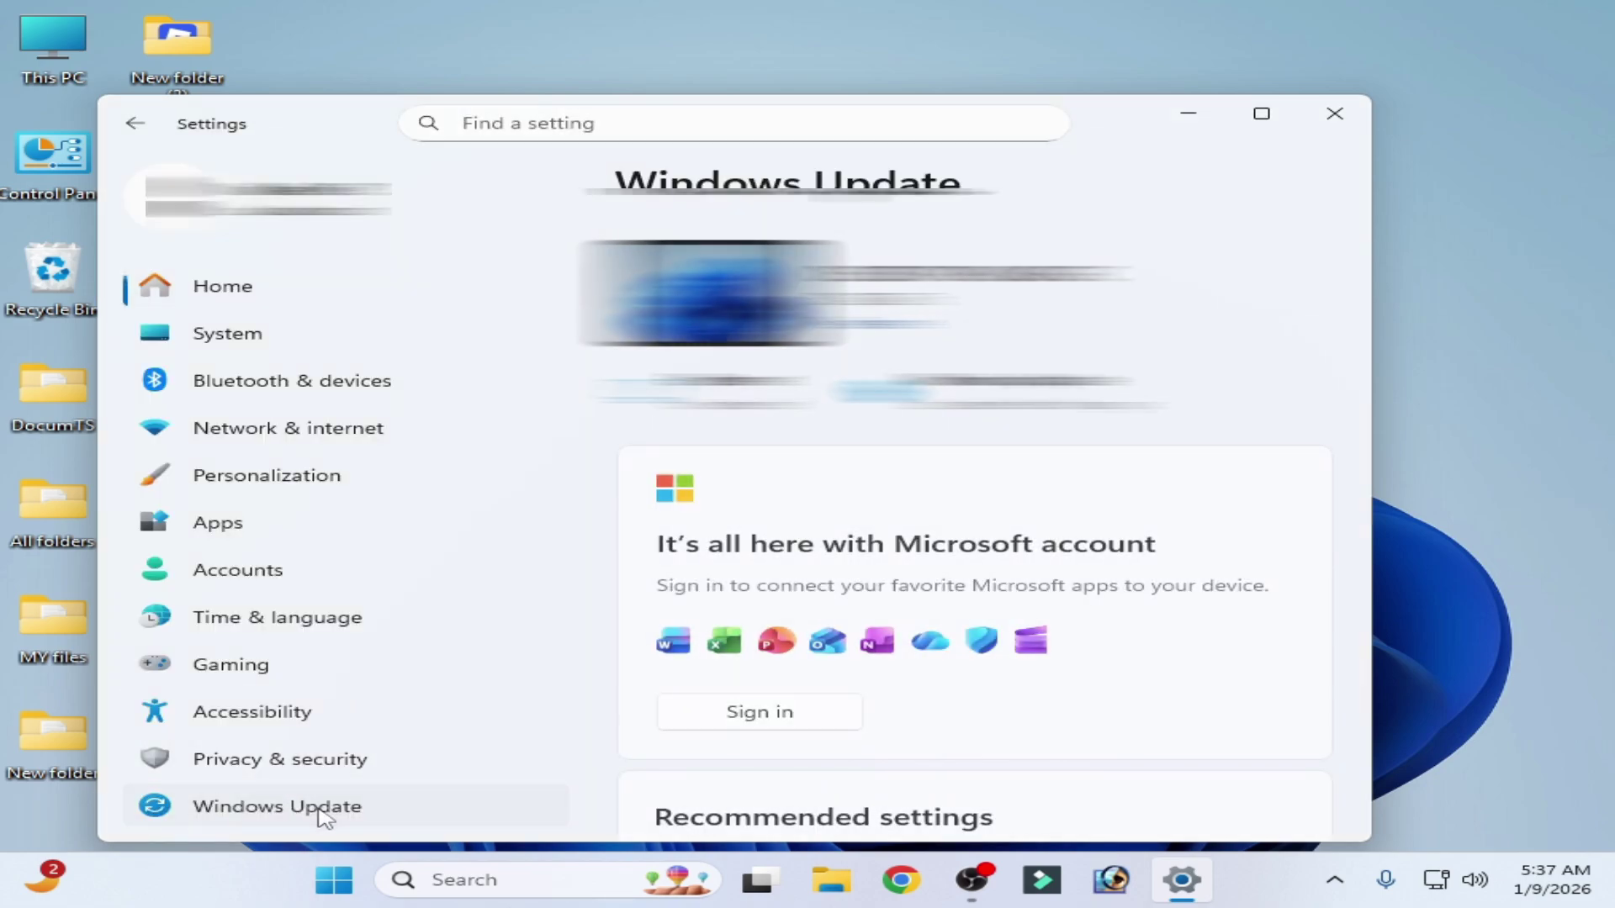
pyautogui.click(1241, 300)
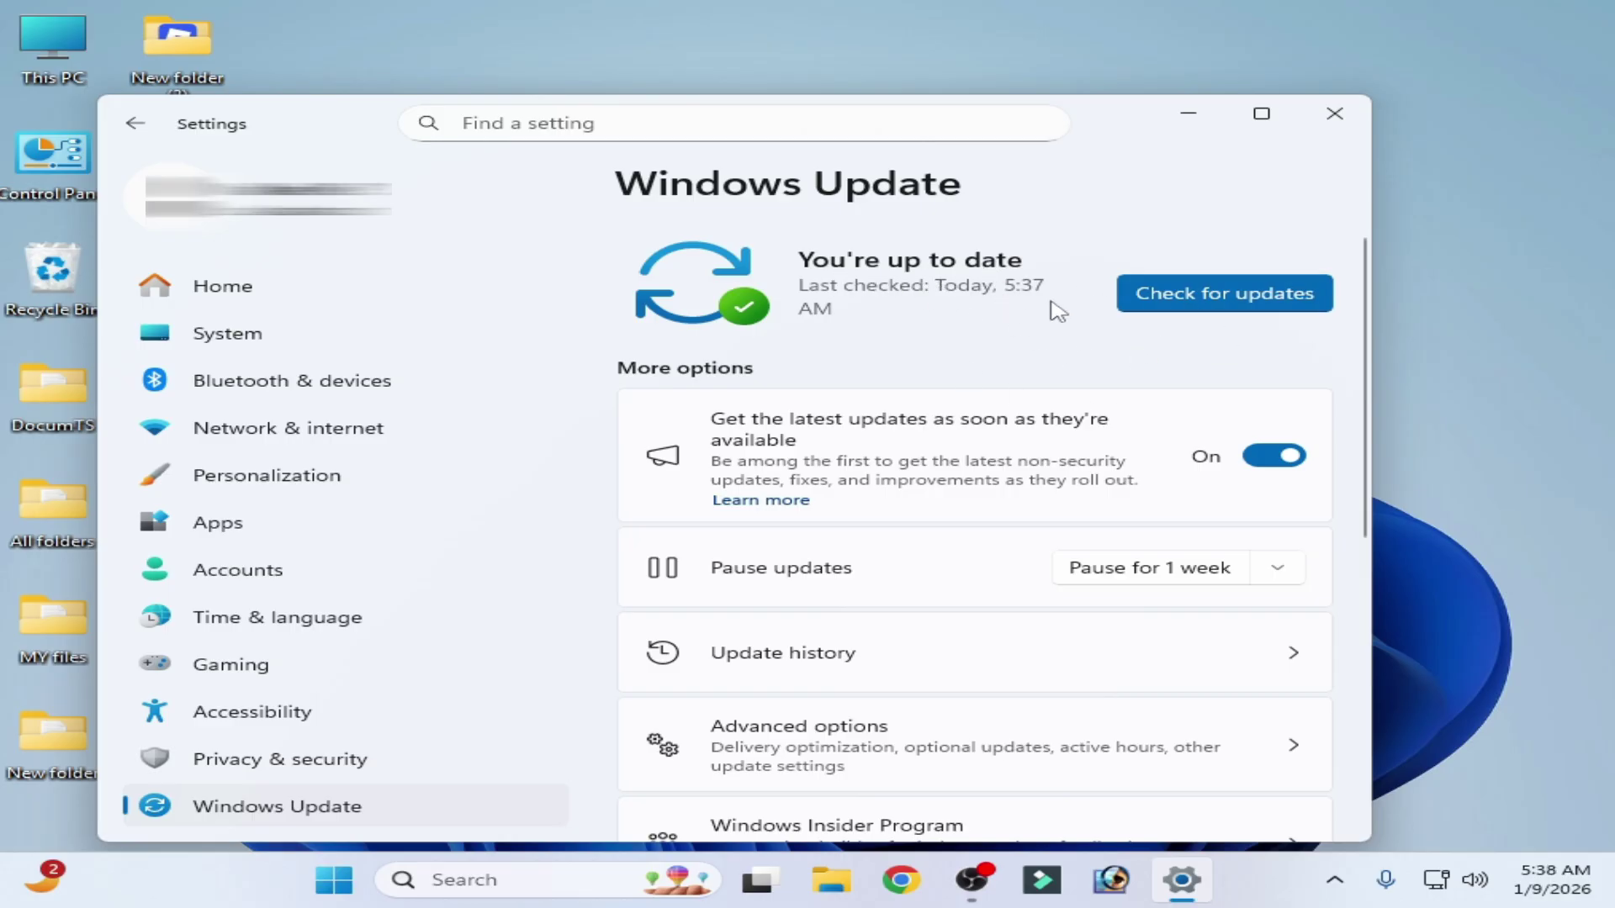
pyautogui.hotkey('alt', 'F4')
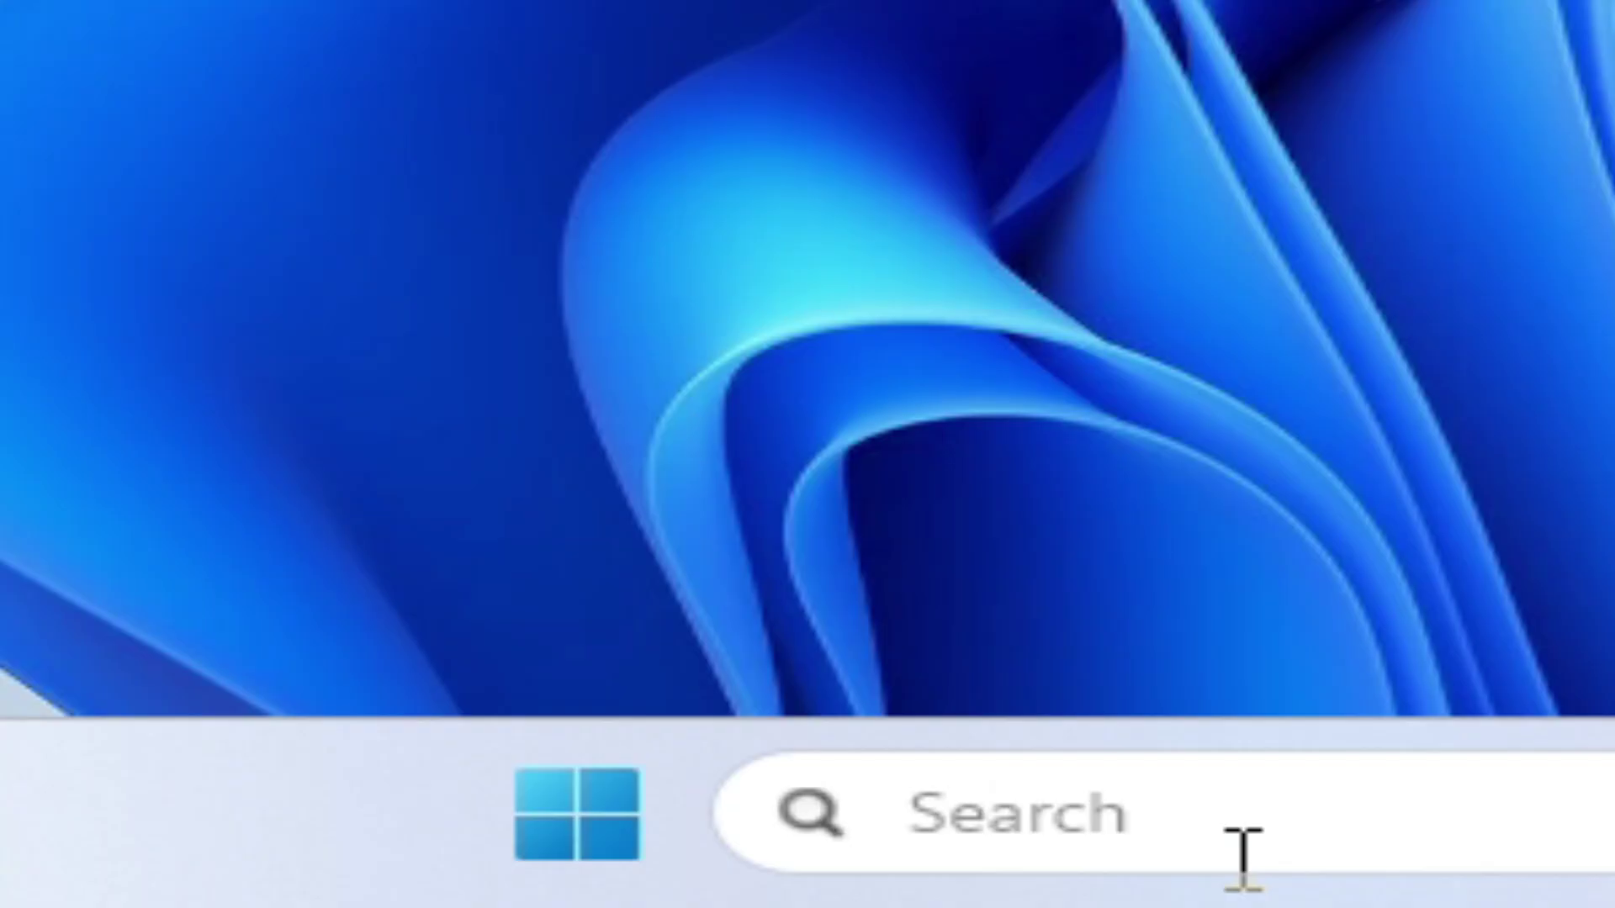
# Launch Registry Editor as administrator and go to the CI\Policy key.
pyautogui.click(598, 890)
pyautogui.write('regedit')
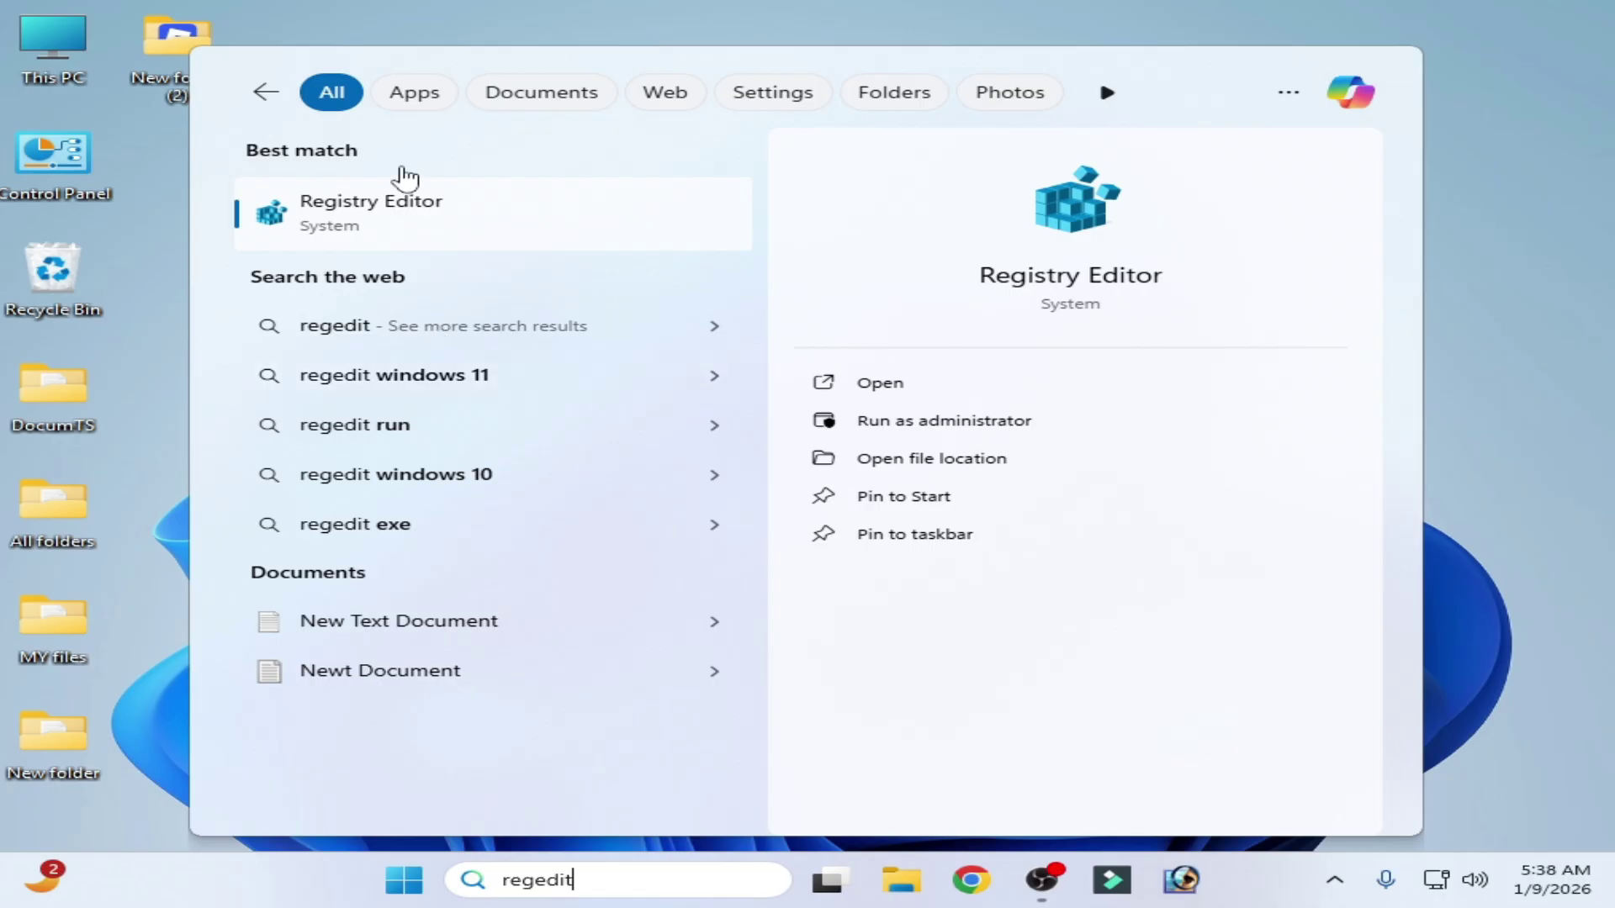
pyautogui.rightClick(332, 226)
pyautogui.click(418, 253)
pyautogui.moveTo(1032, 221); pyautogui.dragTo(291, 220)
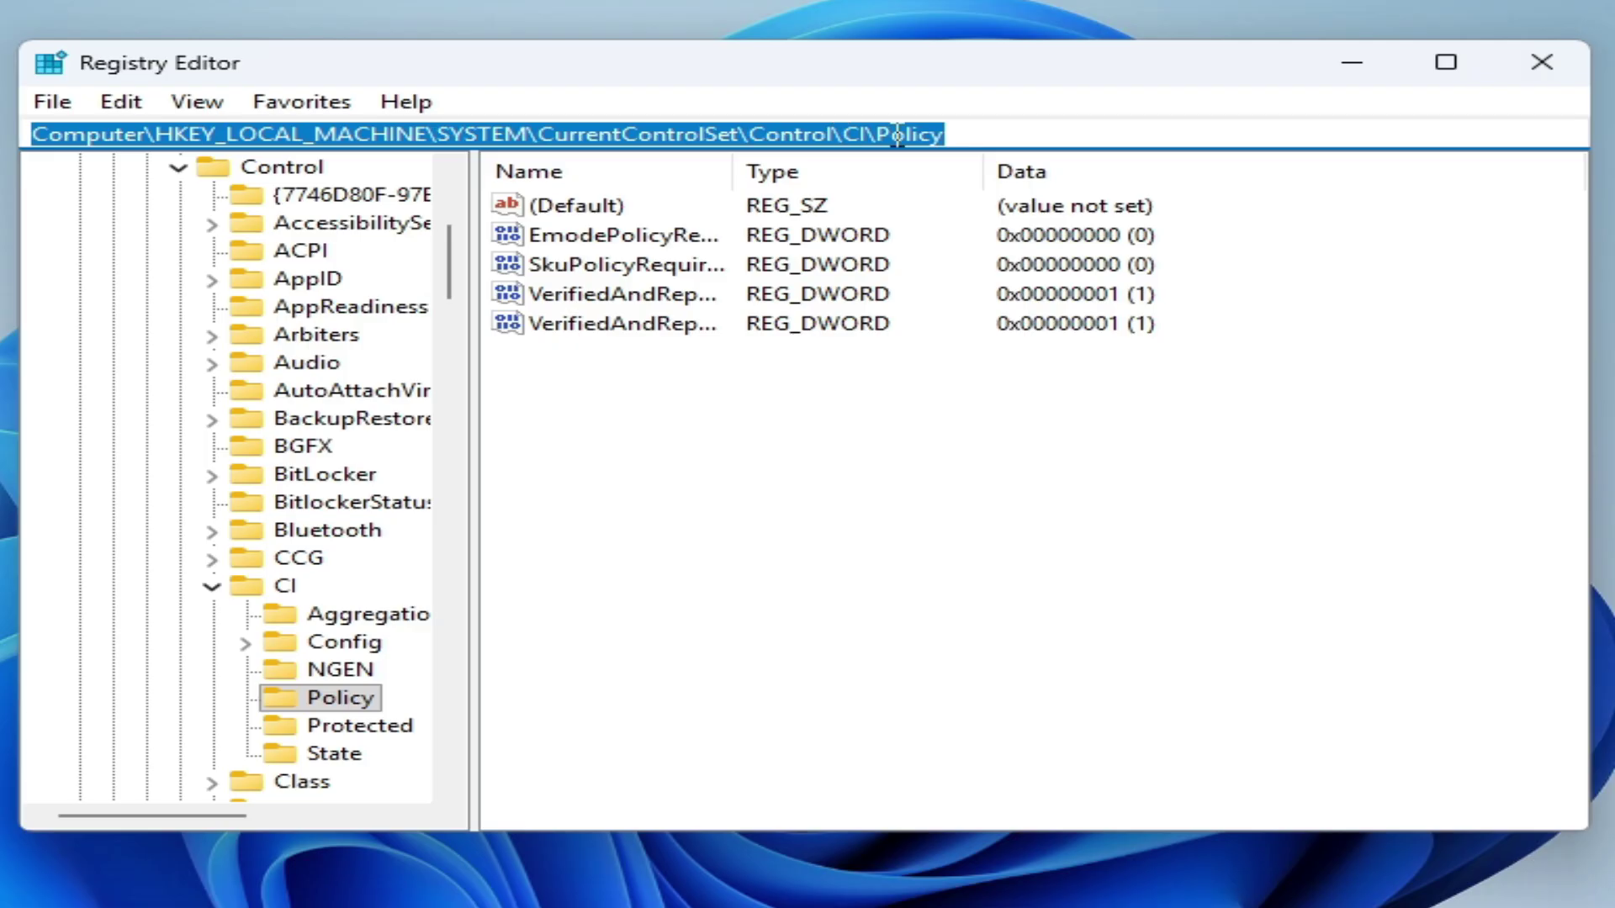
pyautogui.press('End')
# Confirm VerifiedAndReputablePolicyState data as 1 and close Registry Editor.
pyautogui.rightClick(724, 370)
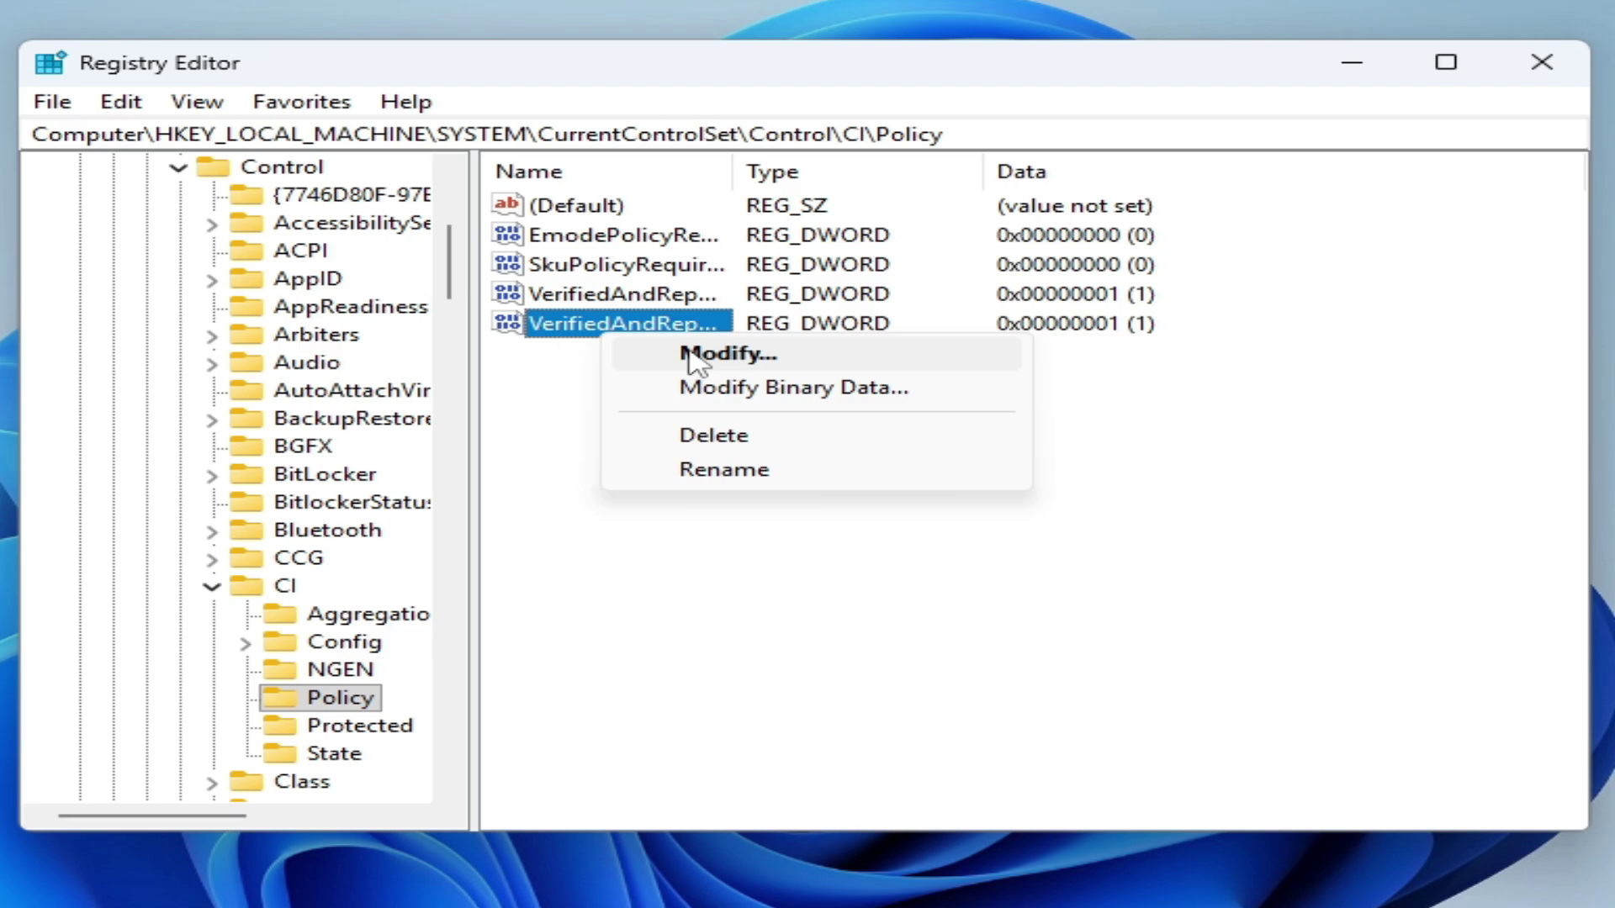
pyautogui.click(673, 353)
pyautogui.click(266, 364)
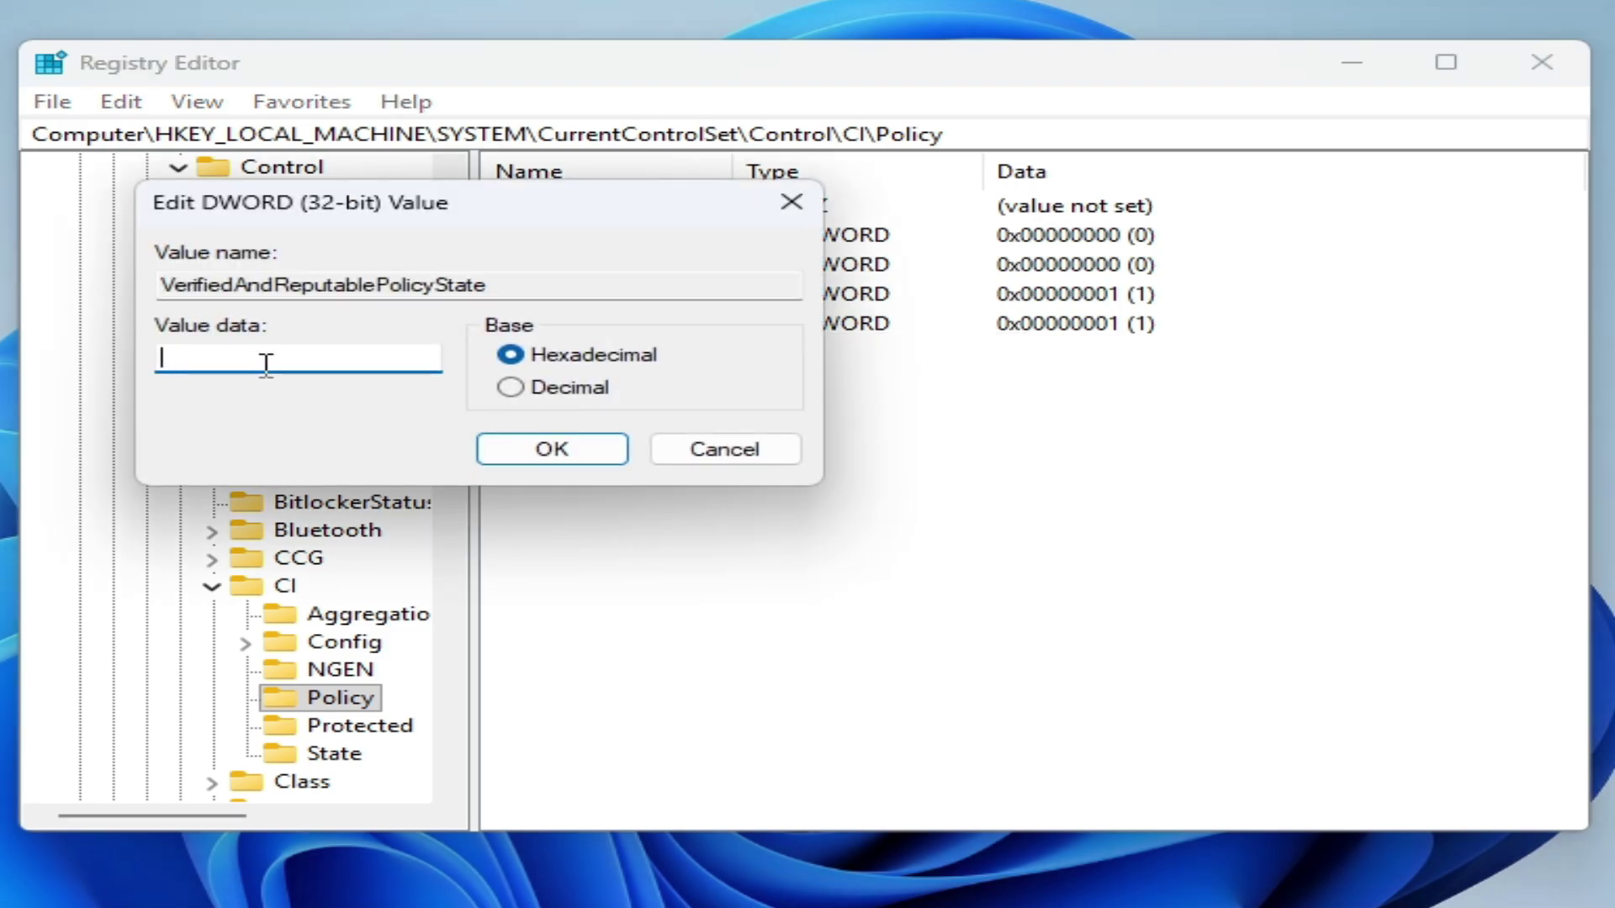
pyautogui.click(551, 449)
pyautogui.click(1544, 64)
# Restart Windows from the Start menu power options.
pyautogui.click(68, 871)
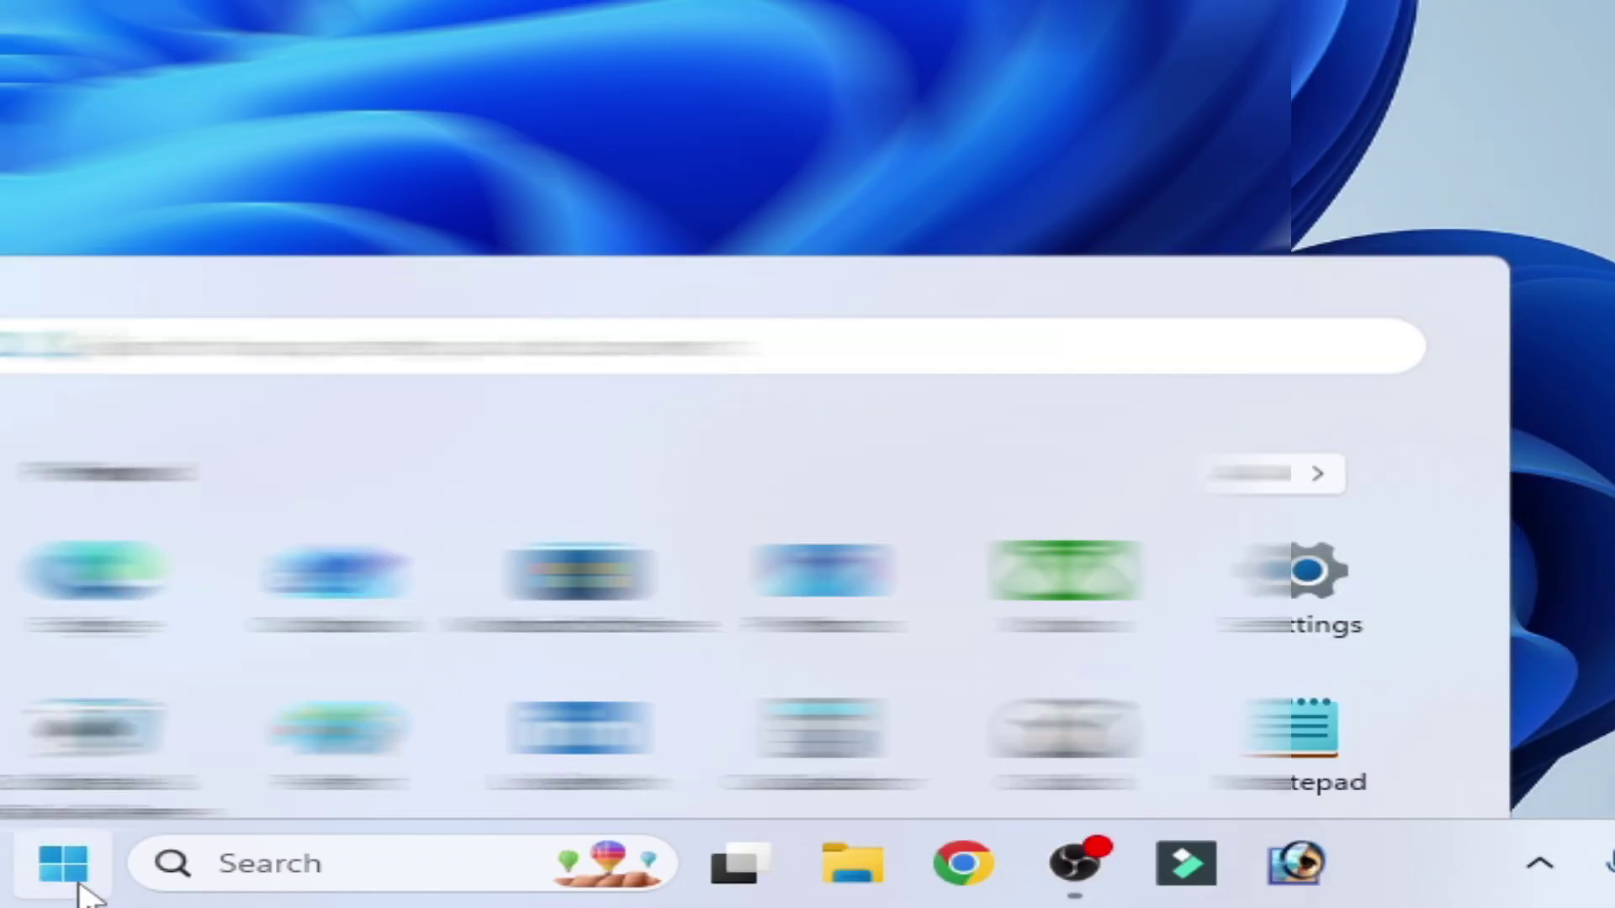
pyautogui.click(1327, 734)
pyautogui.click(1379, 670)
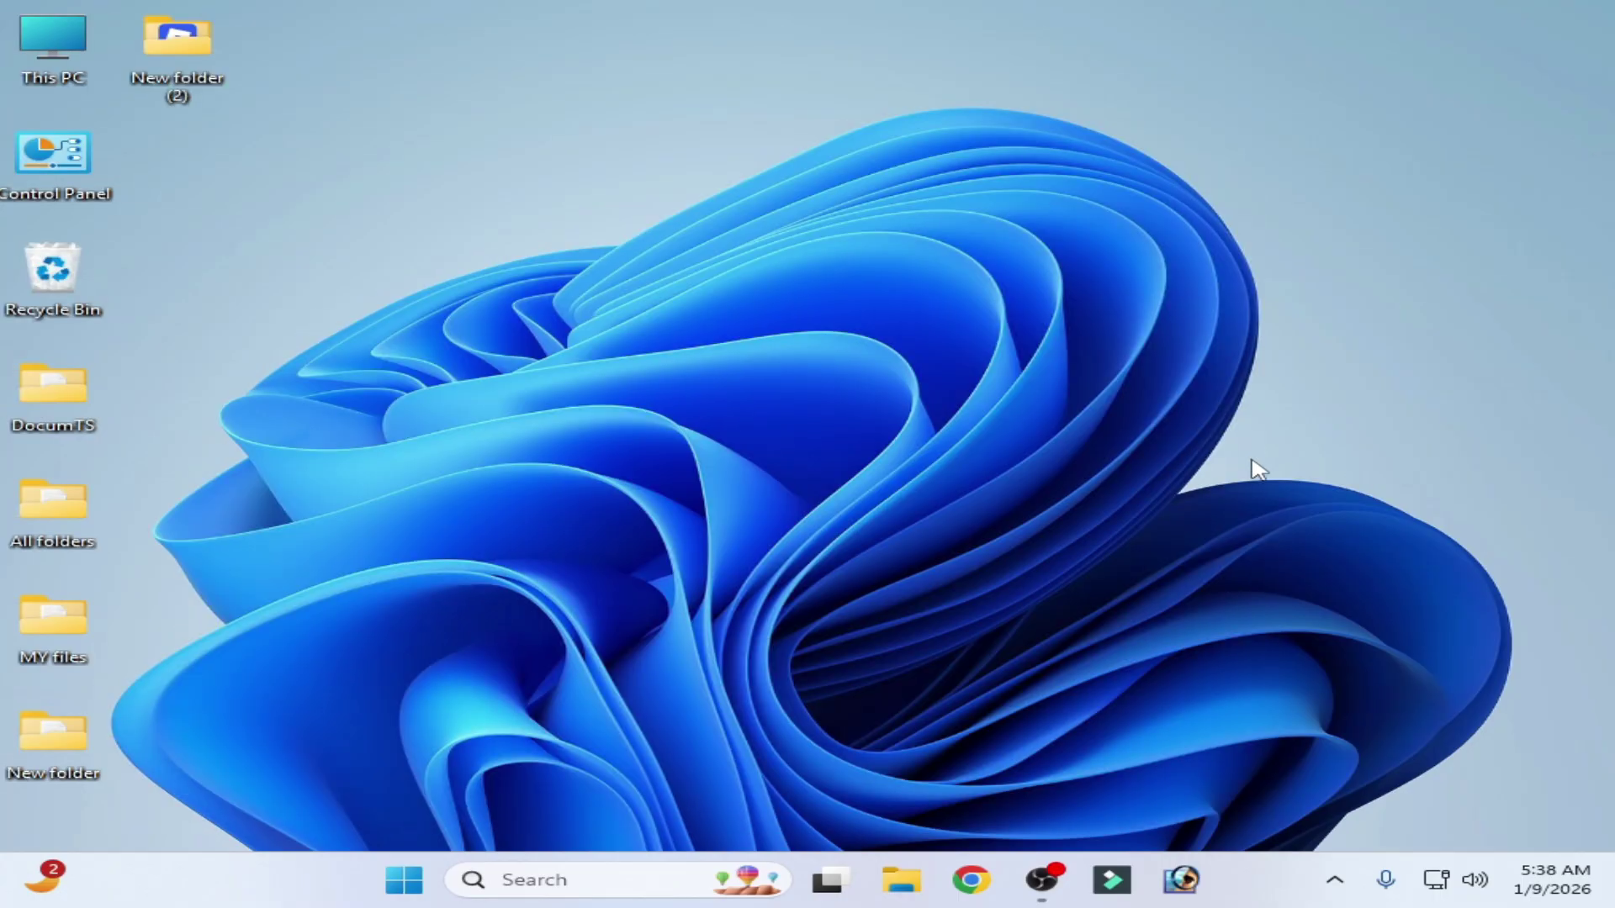